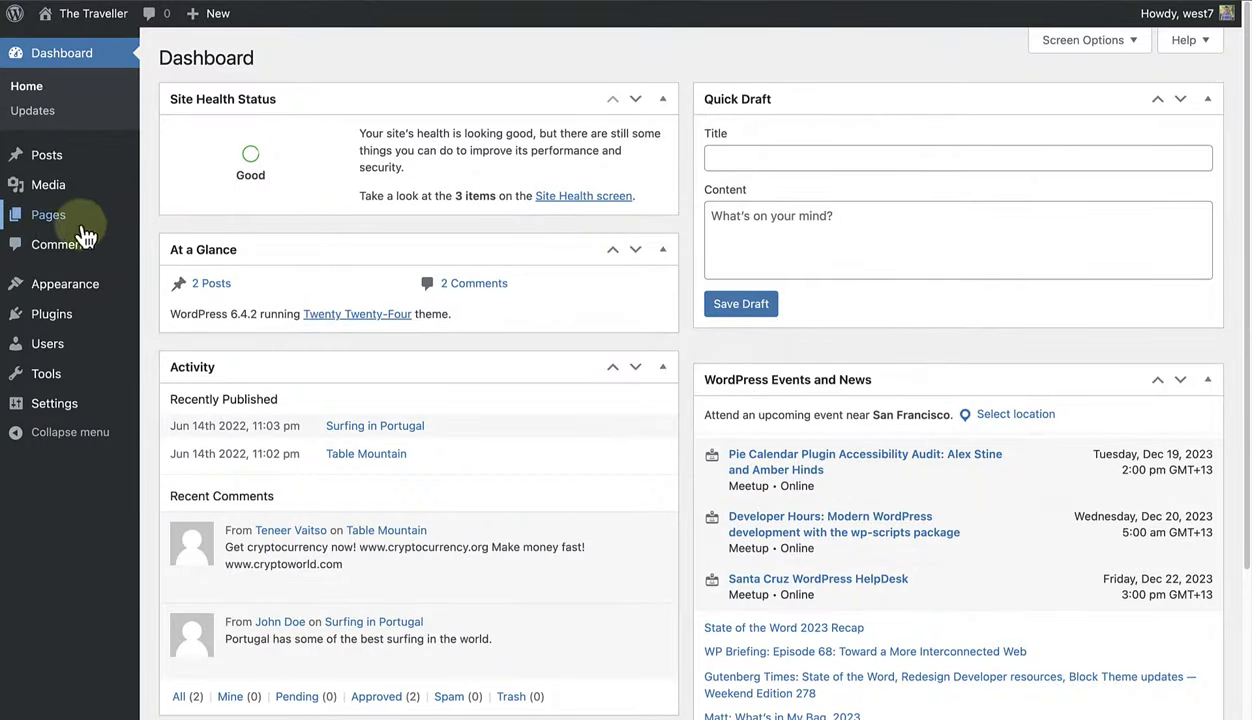
Create a page from the Portfolio project overview pattern, title it 'Home', and publish it
click(52, 216)
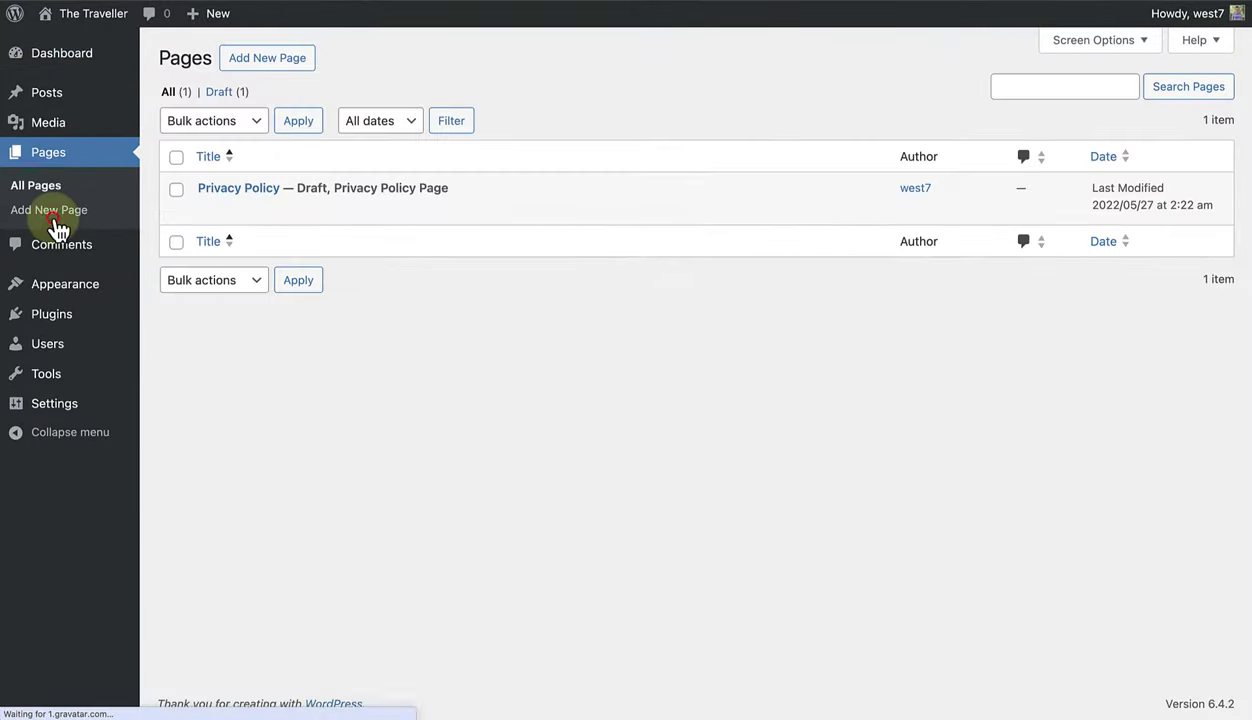
click(265, 62)
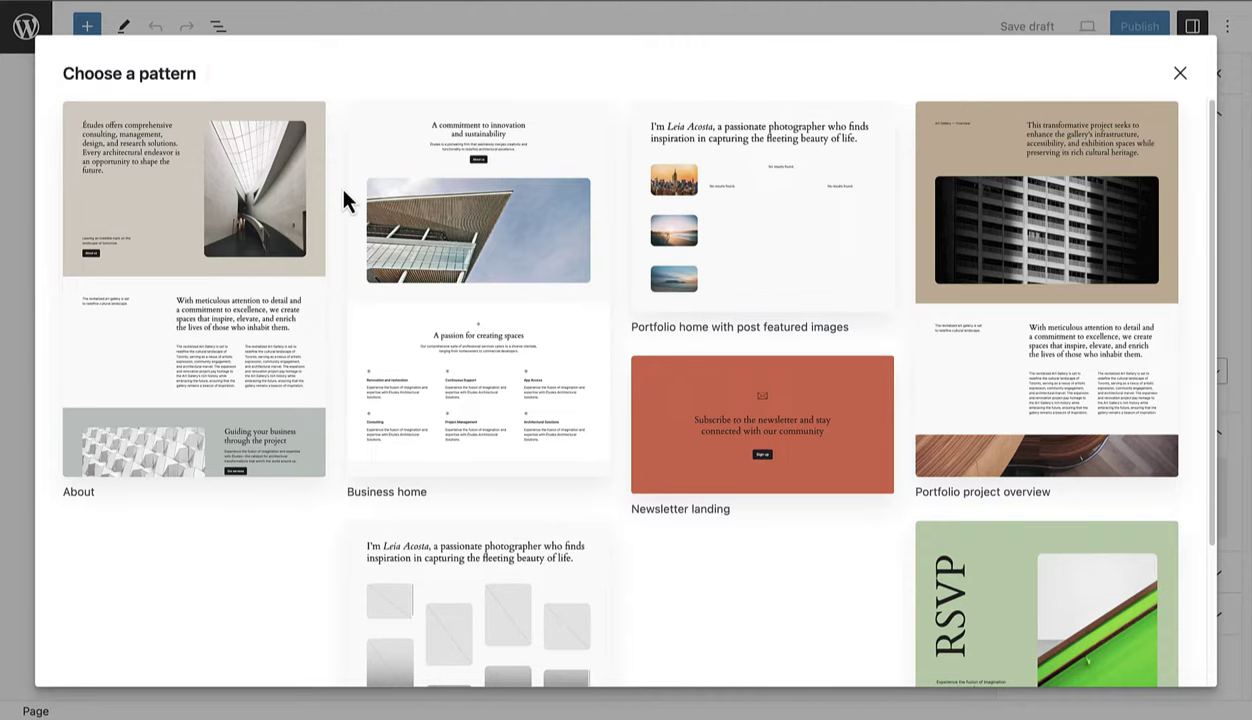
click(997, 251)
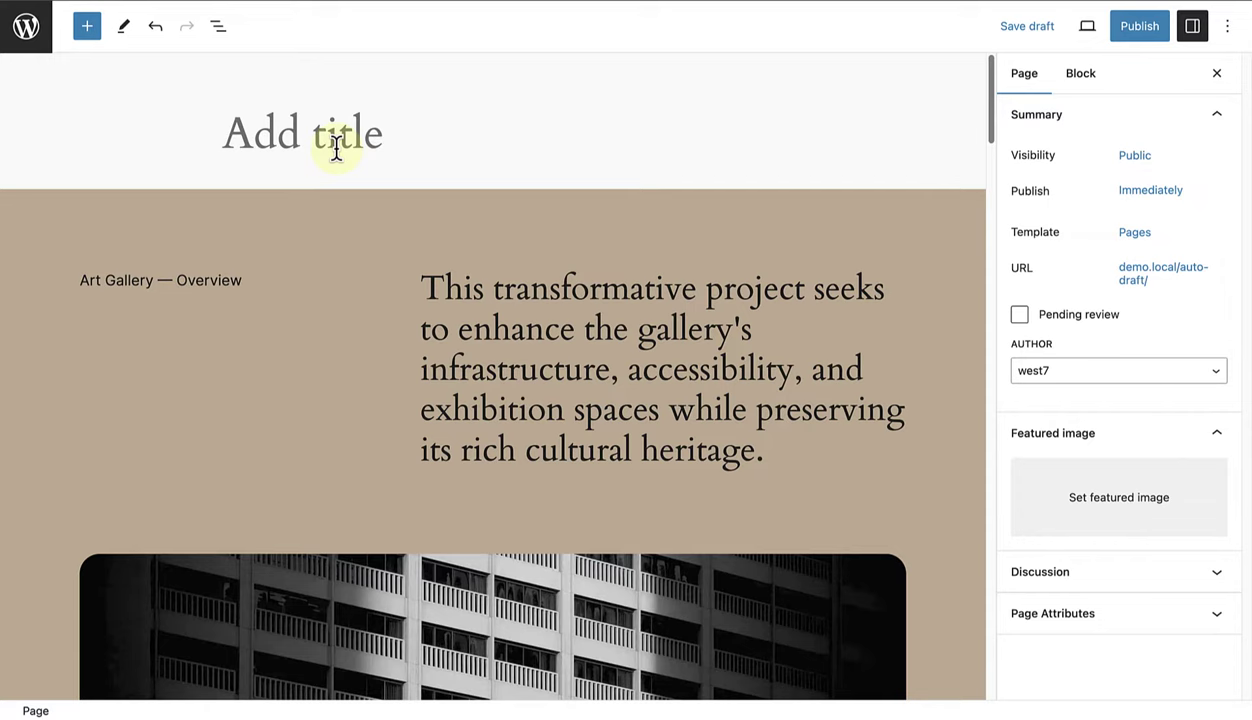
click(291, 139)
text(Home)
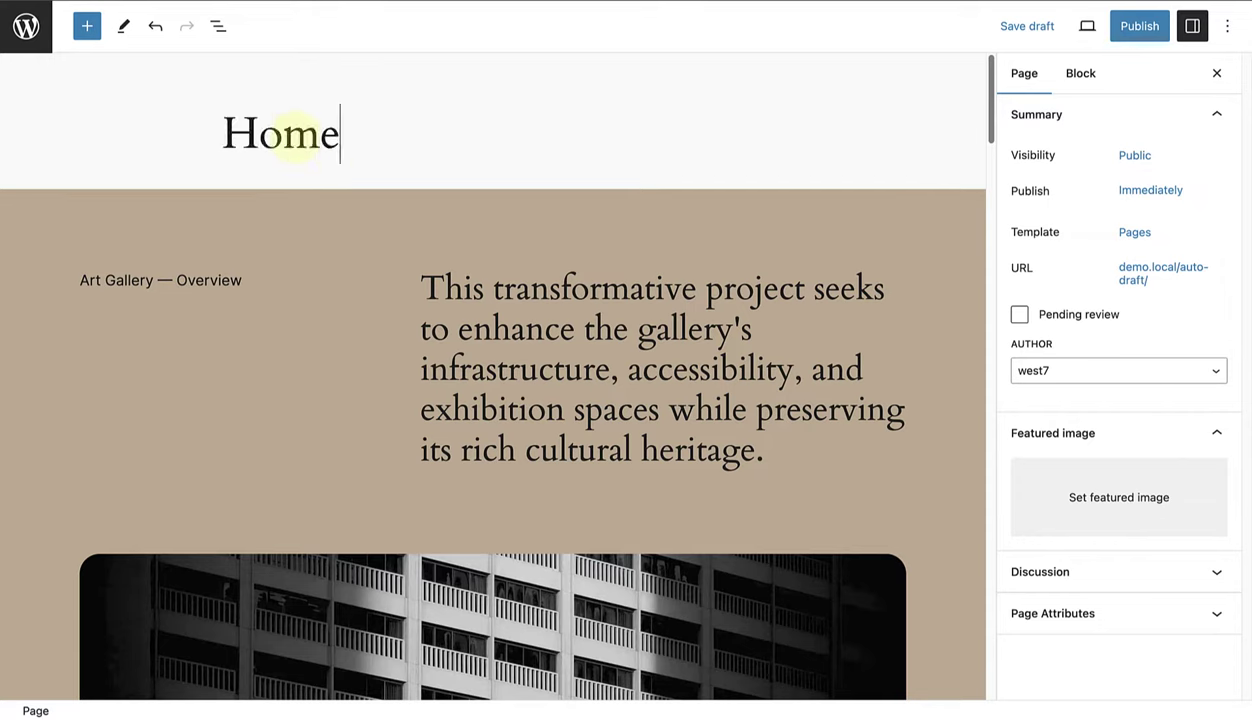
click(1114, 18)
click(1114, 22)
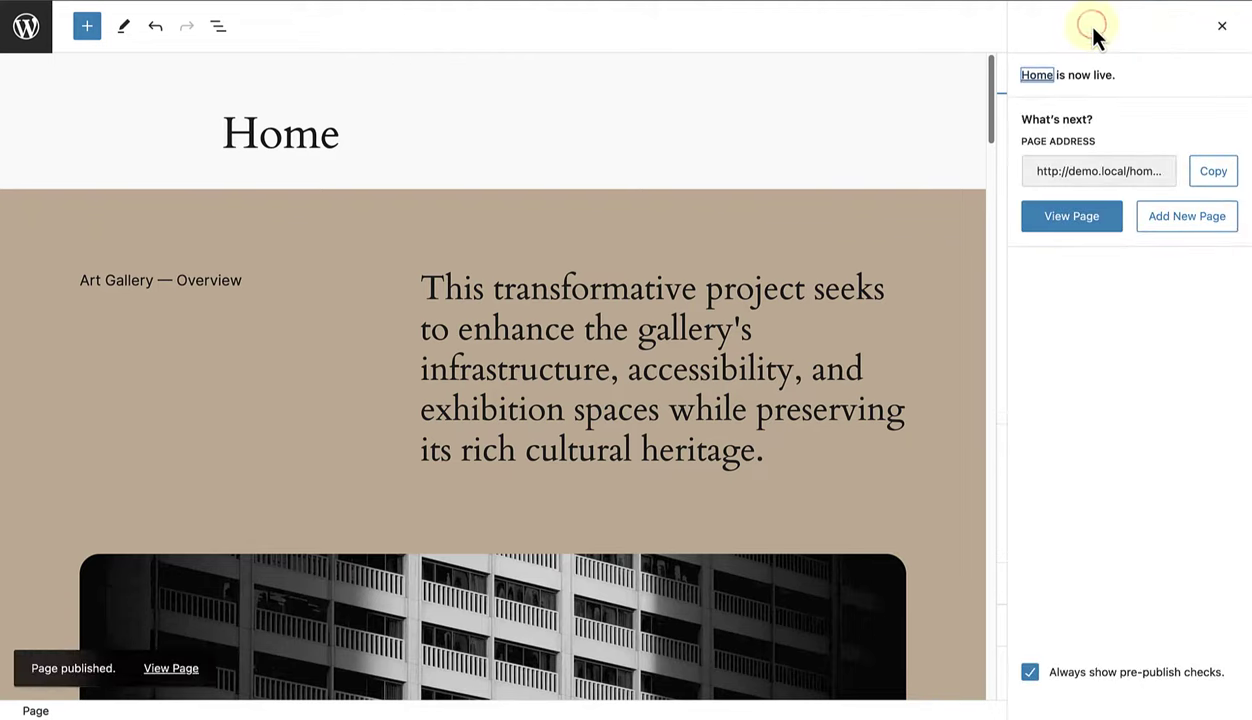
Publish a blank page titled 'Blog'
click(32, 40)
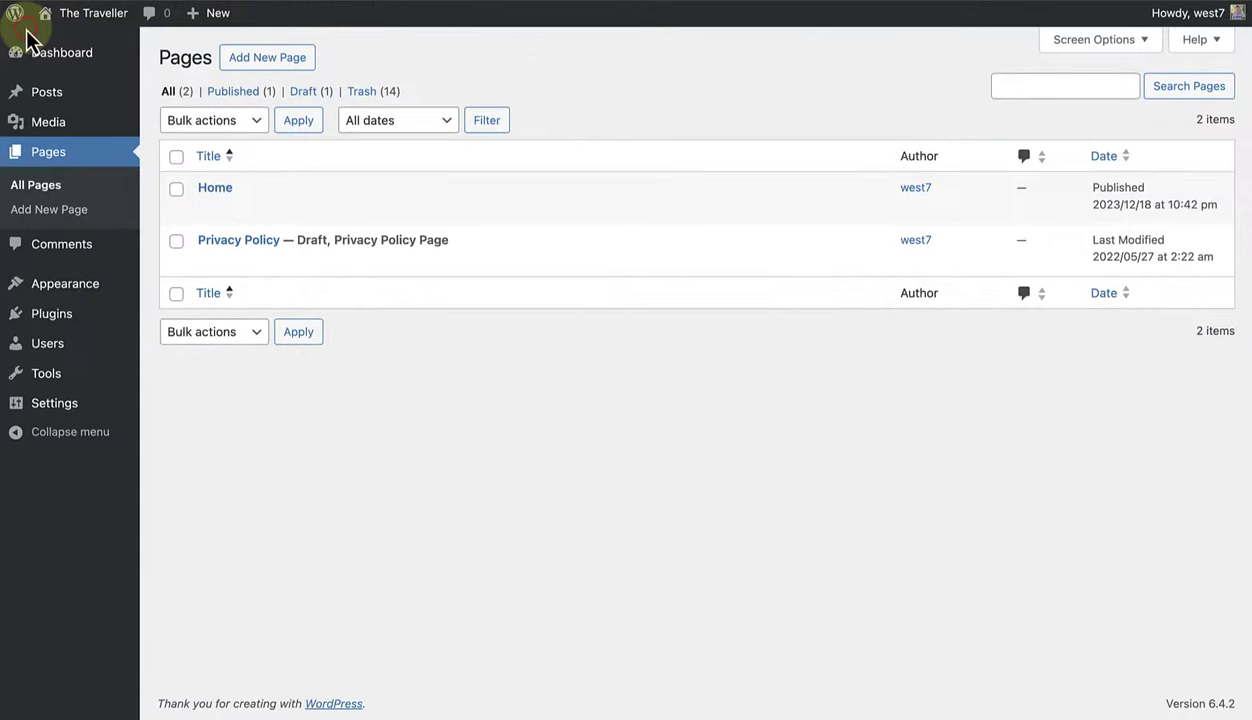
click(252, 62)
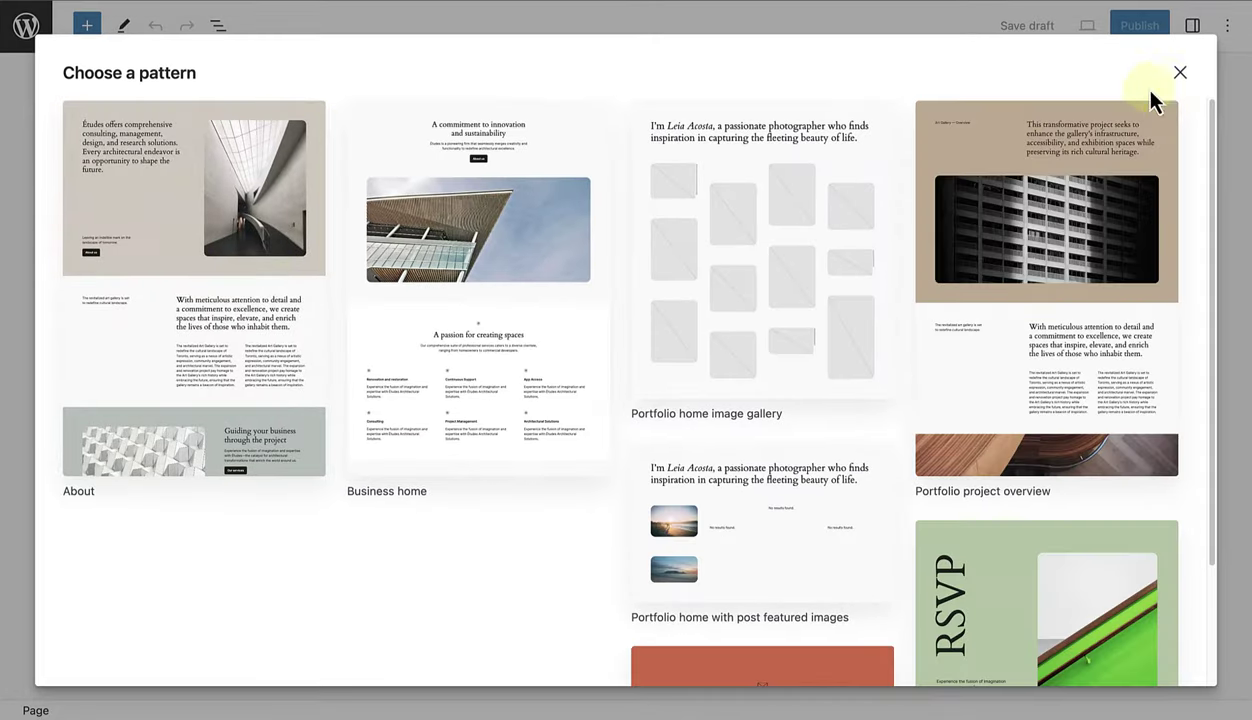
click(1181, 72)
text(Blog)
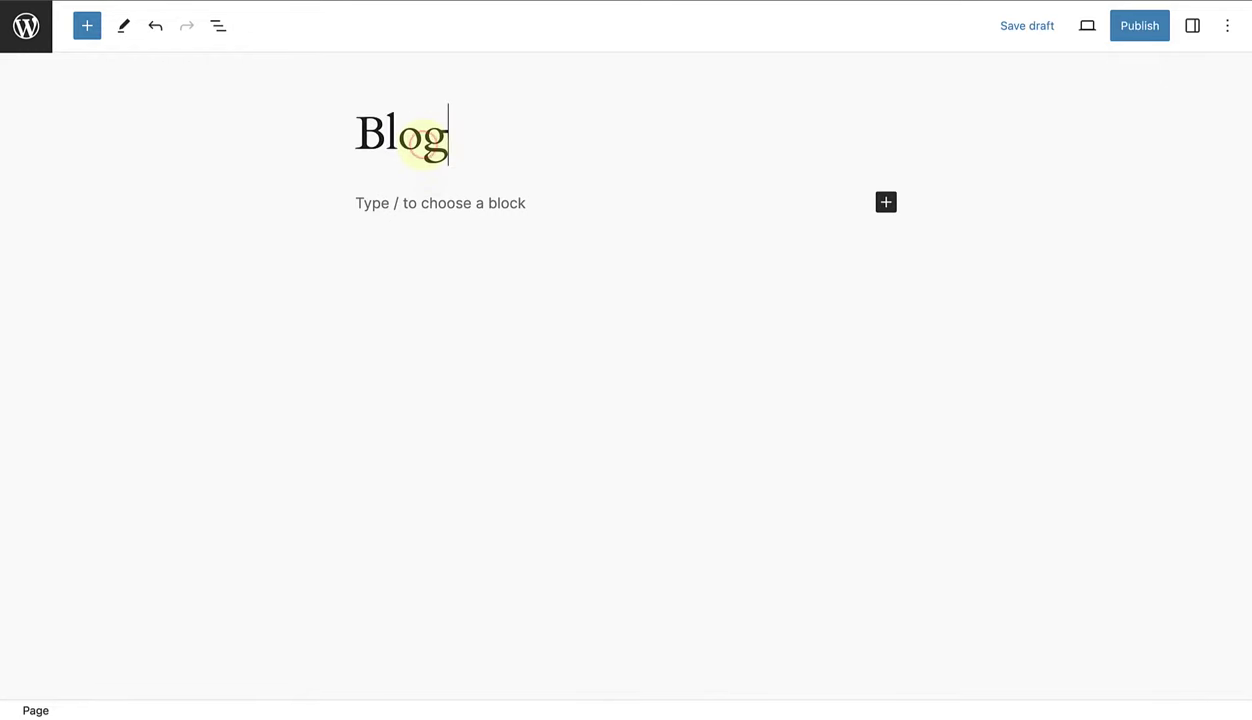
click(1152, 38)
click(1093, 30)
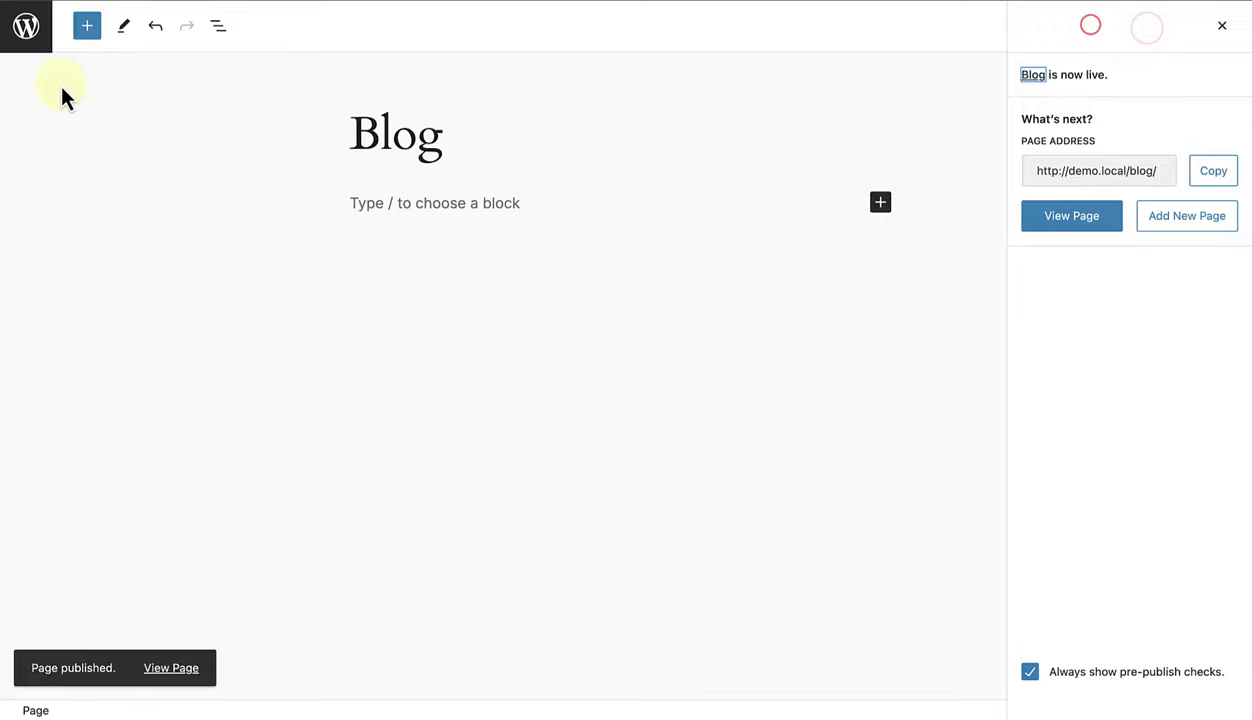
Publish a page titled 'About' built from the About pattern
click(26, 30)
click(246, 62)
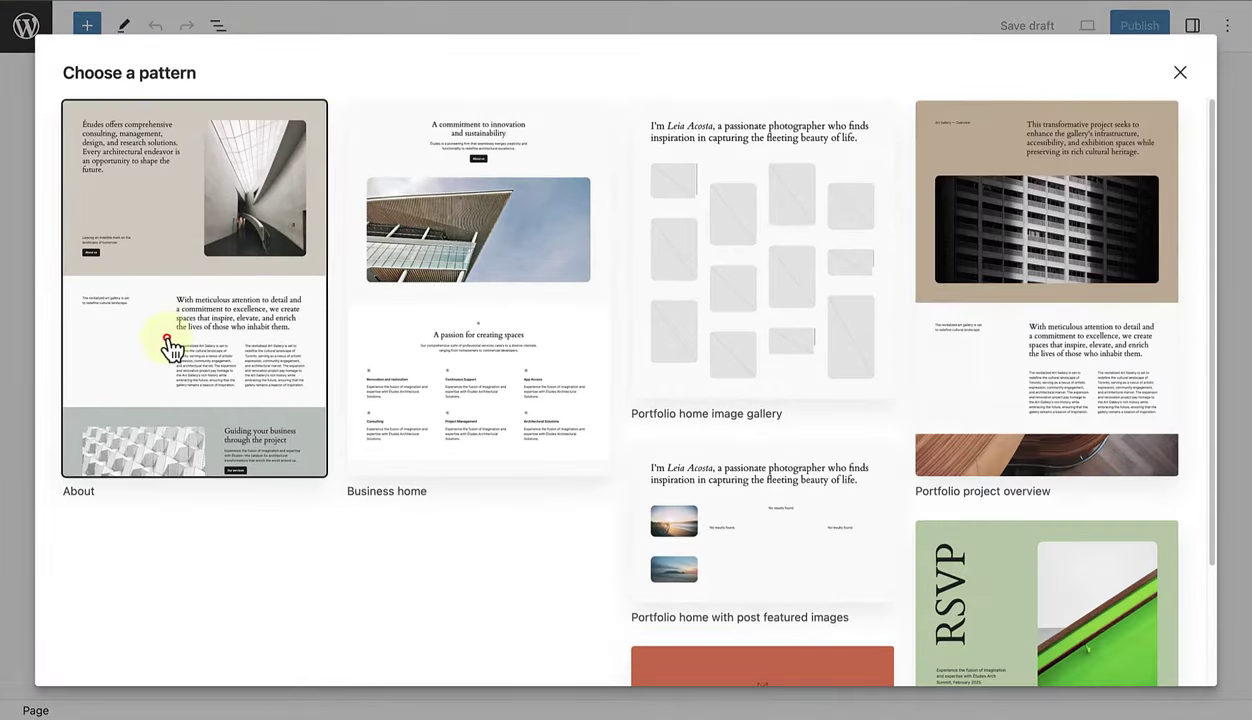
click(170, 346)
click(355, 134)
text(About)
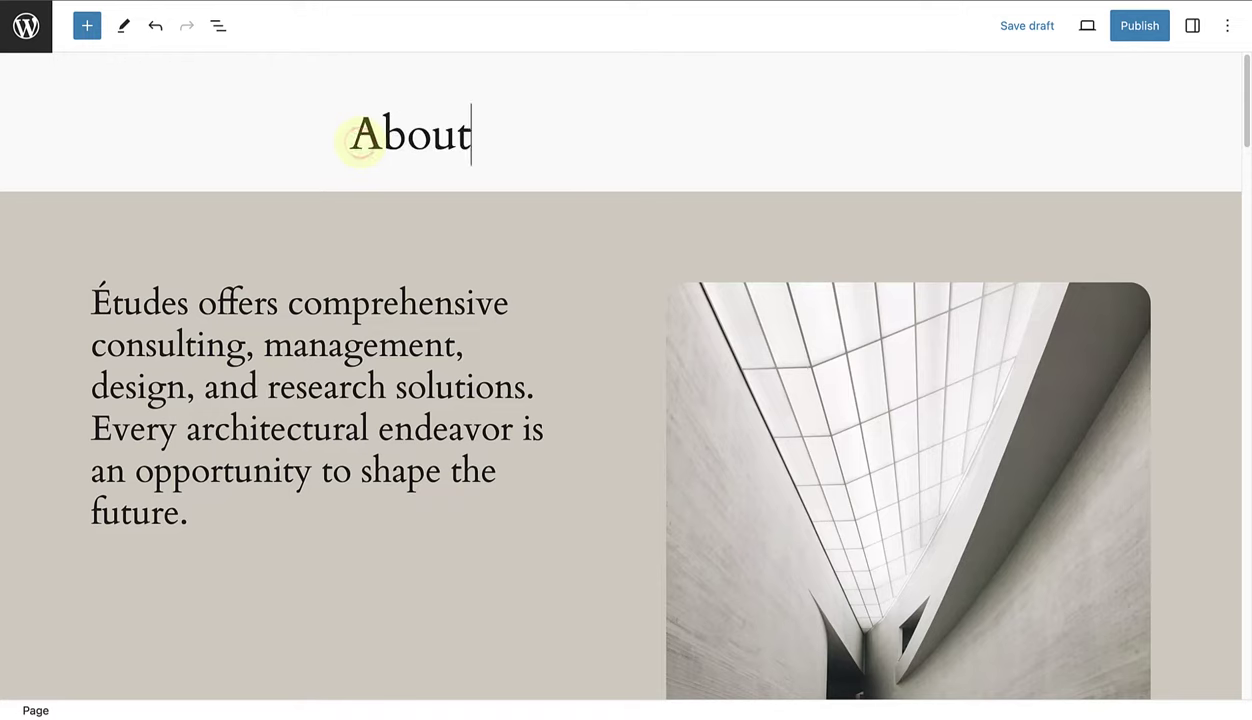
click(1135, 28)
click(1076, 27)
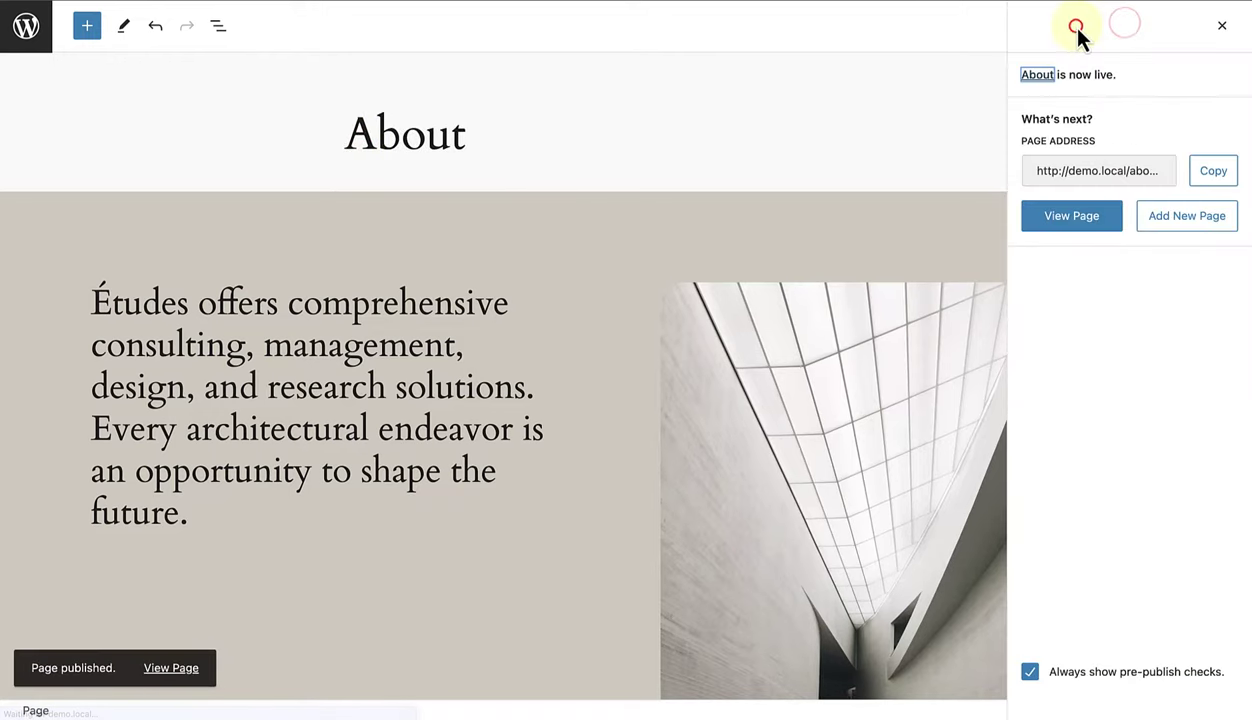
Publish a blank page titled 'Contact' and return to the pages list
click(33, 35)
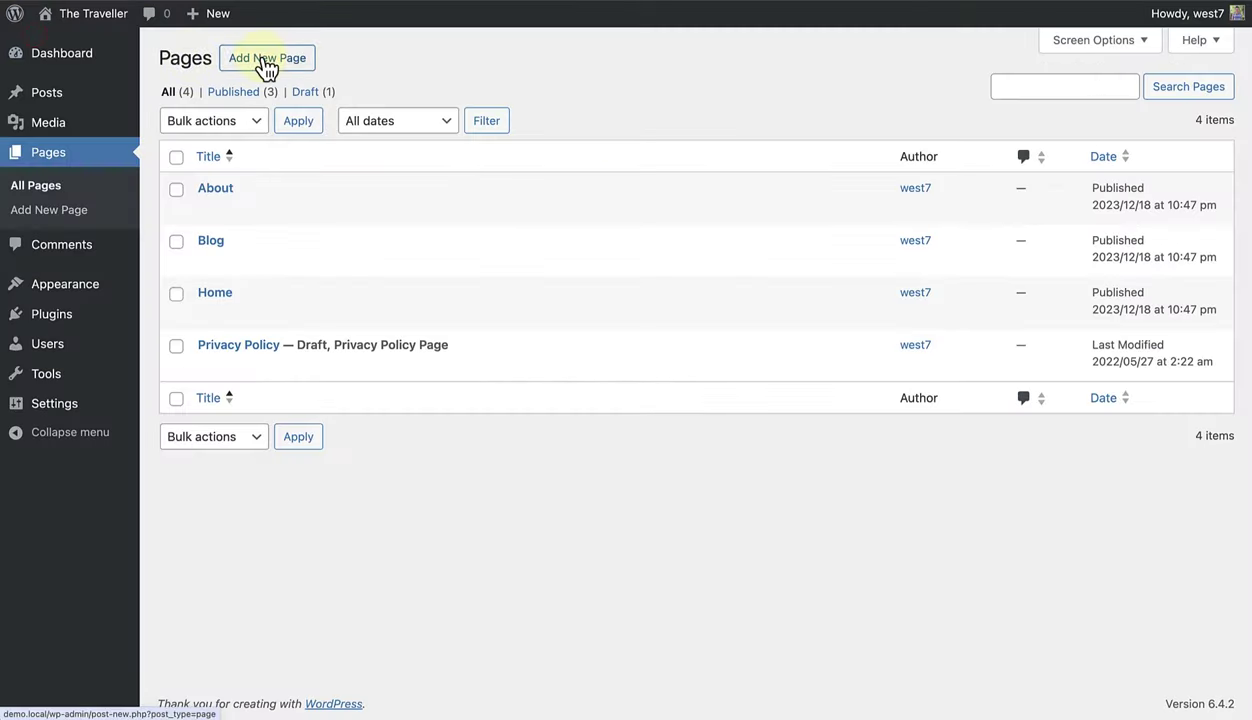
click(266, 60)
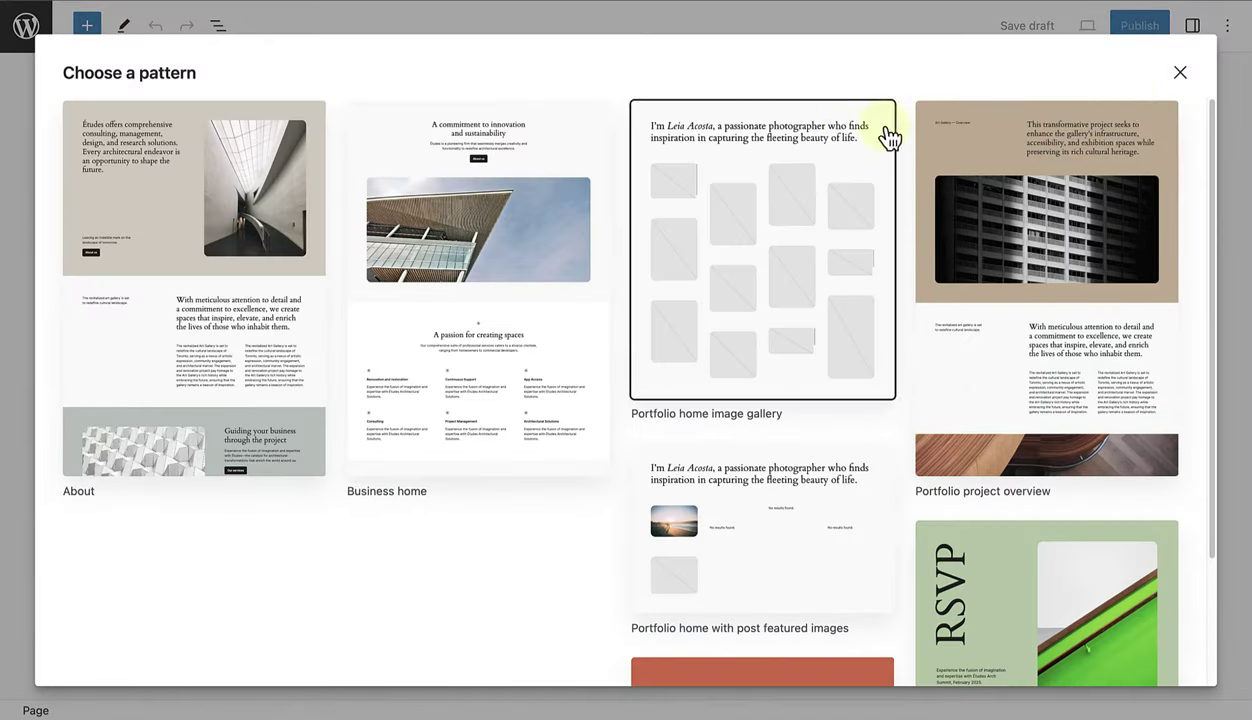
click(1180, 72)
click(424, 141)
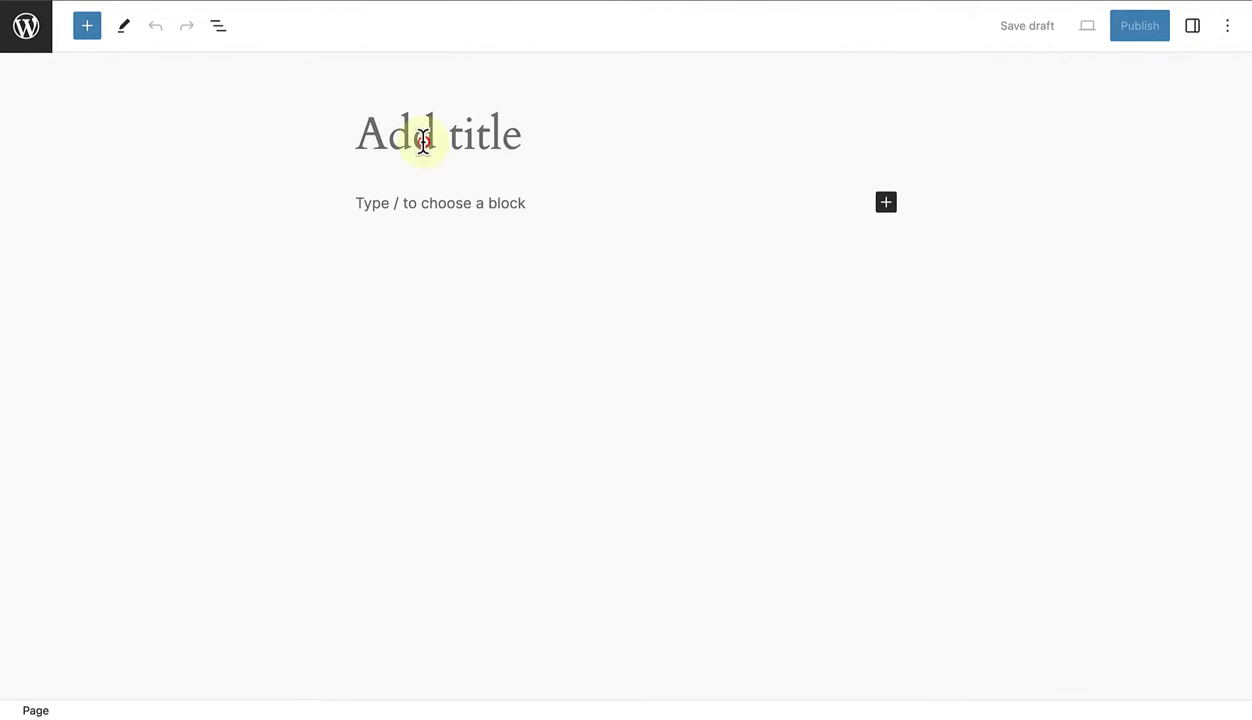
text(Contact)
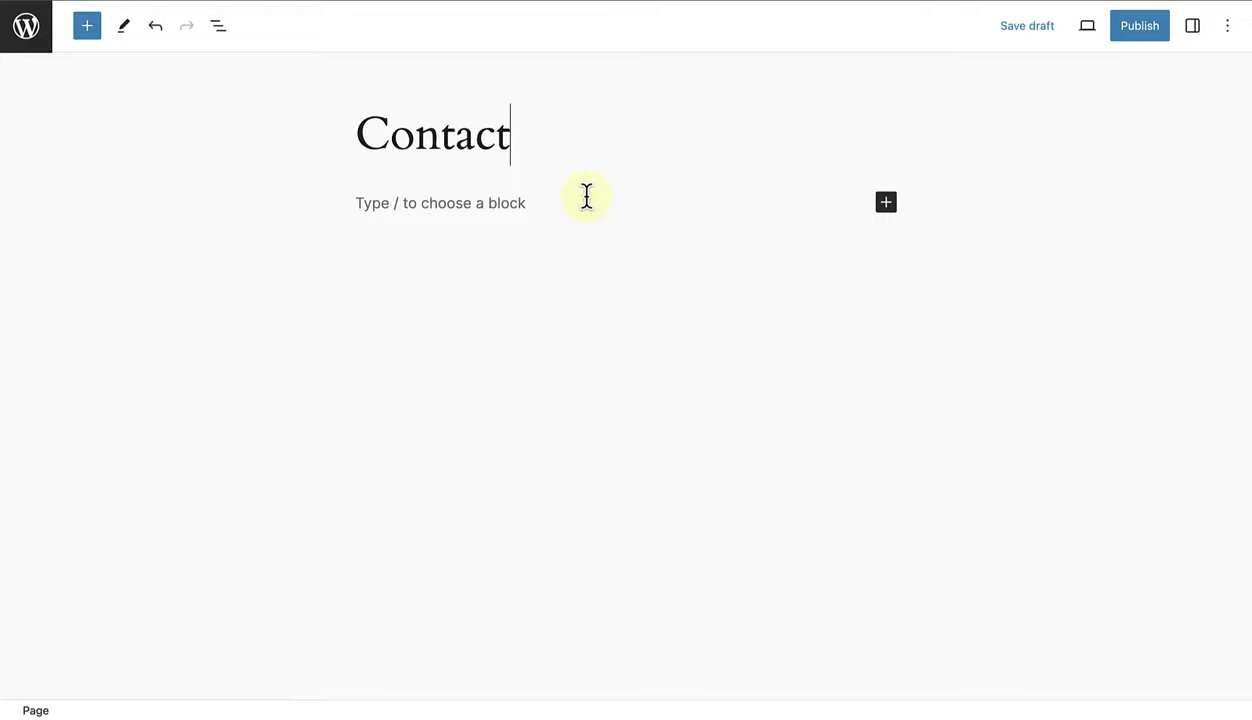
click(1140, 32)
click(1096, 36)
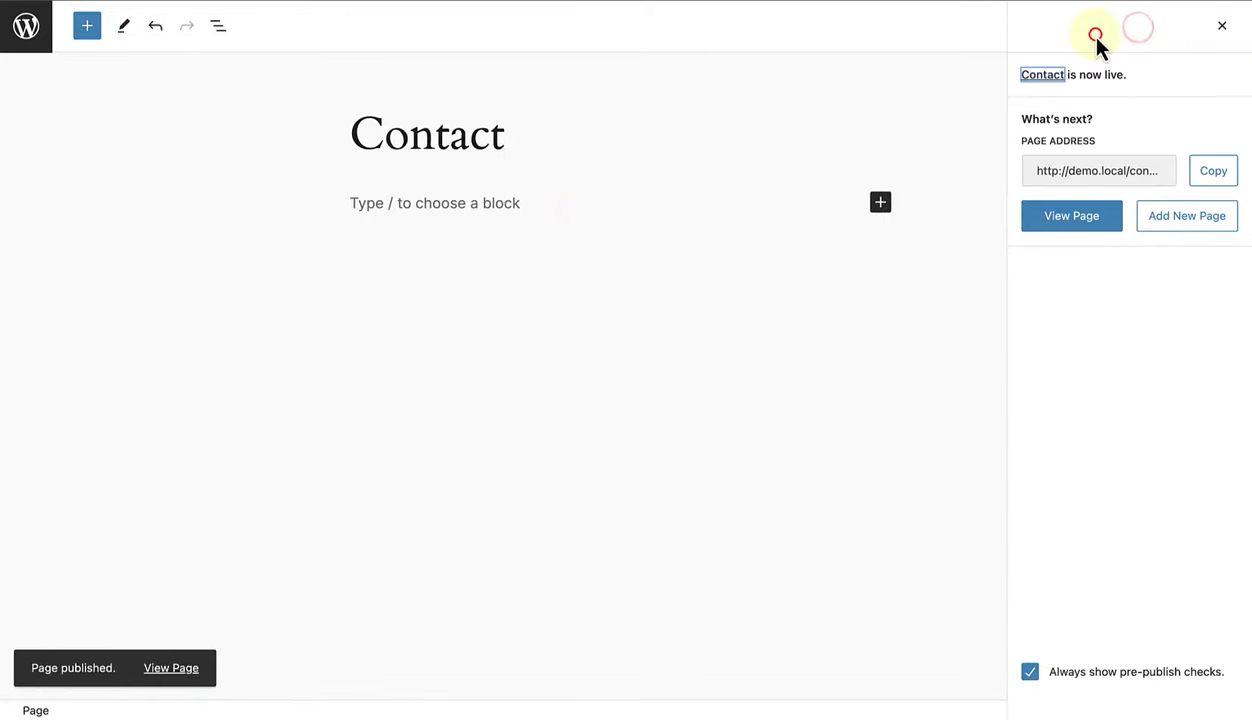
click(24, 30)
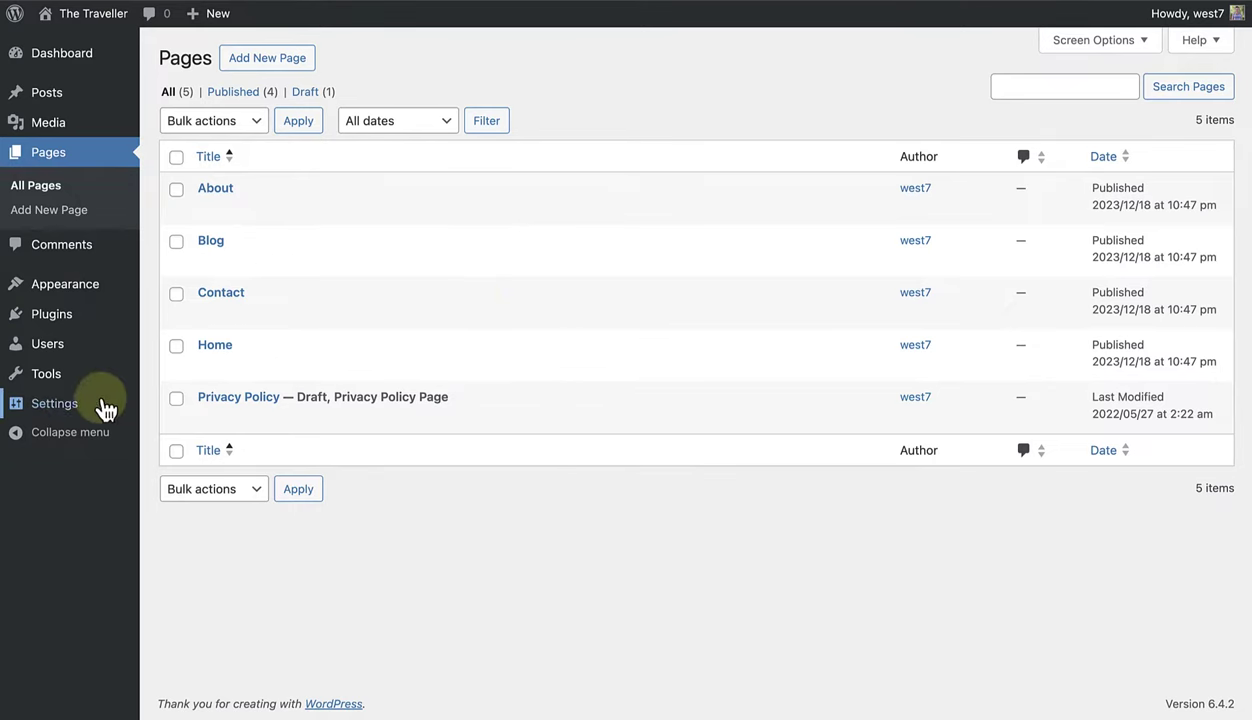
In Reading settings, choose a static homepage 'Home' and posts page 'Blog', then save
mouse_move(57, 412)
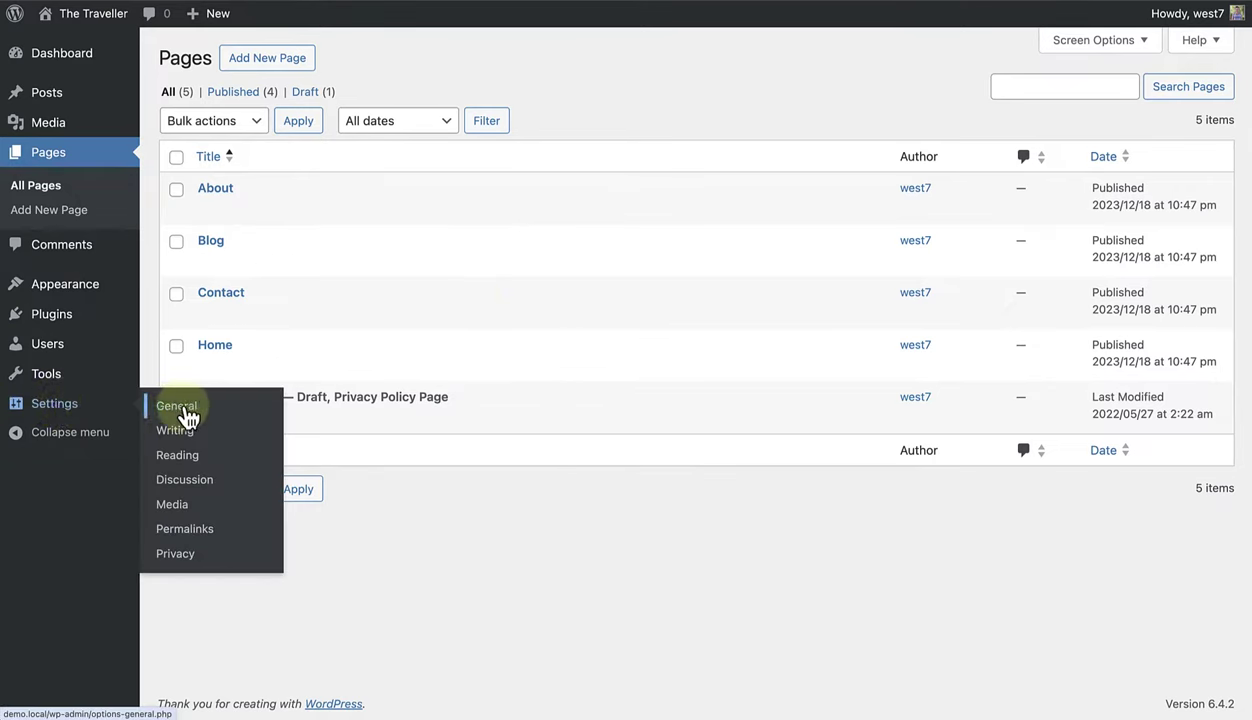
click(180, 456)
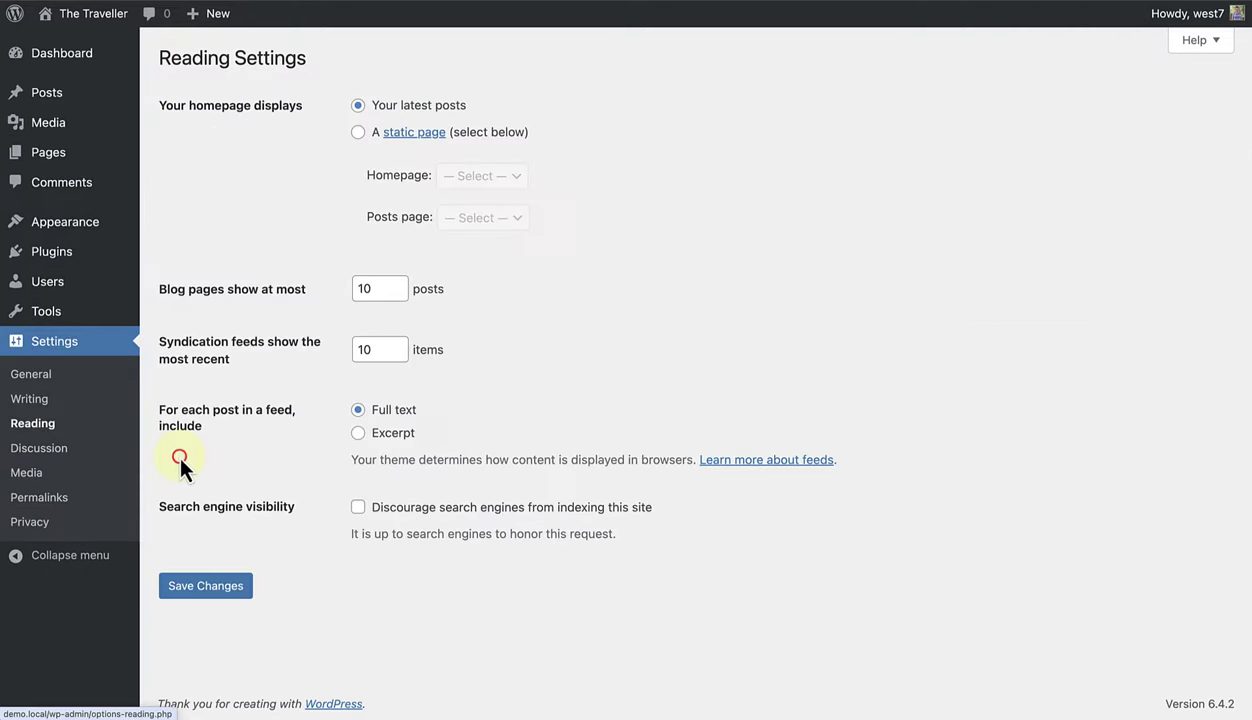
click(358, 134)
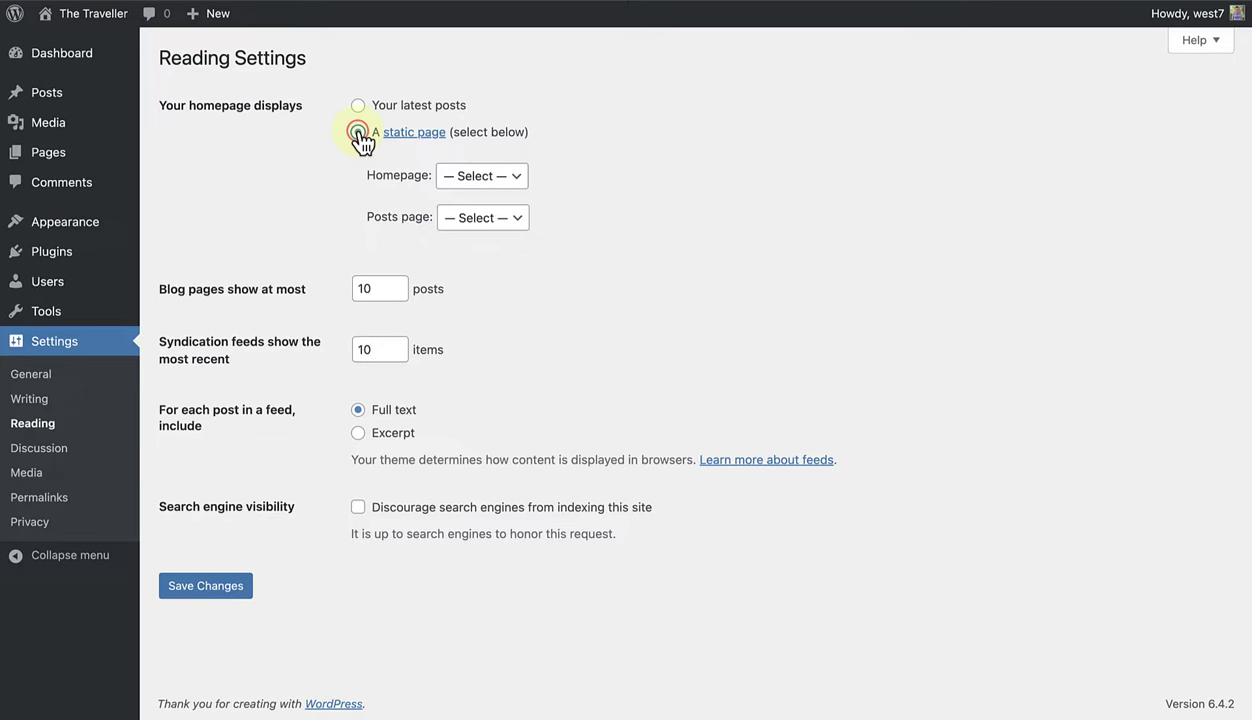
click(488, 180)
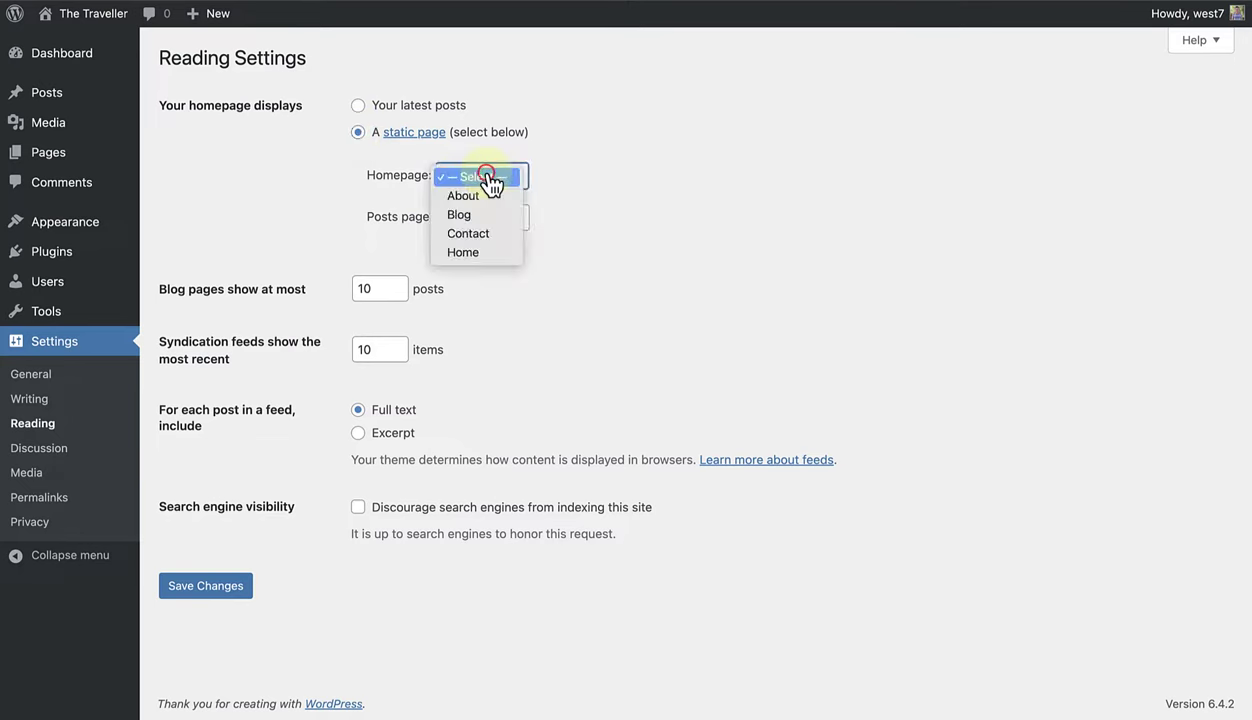
click(473, 253)
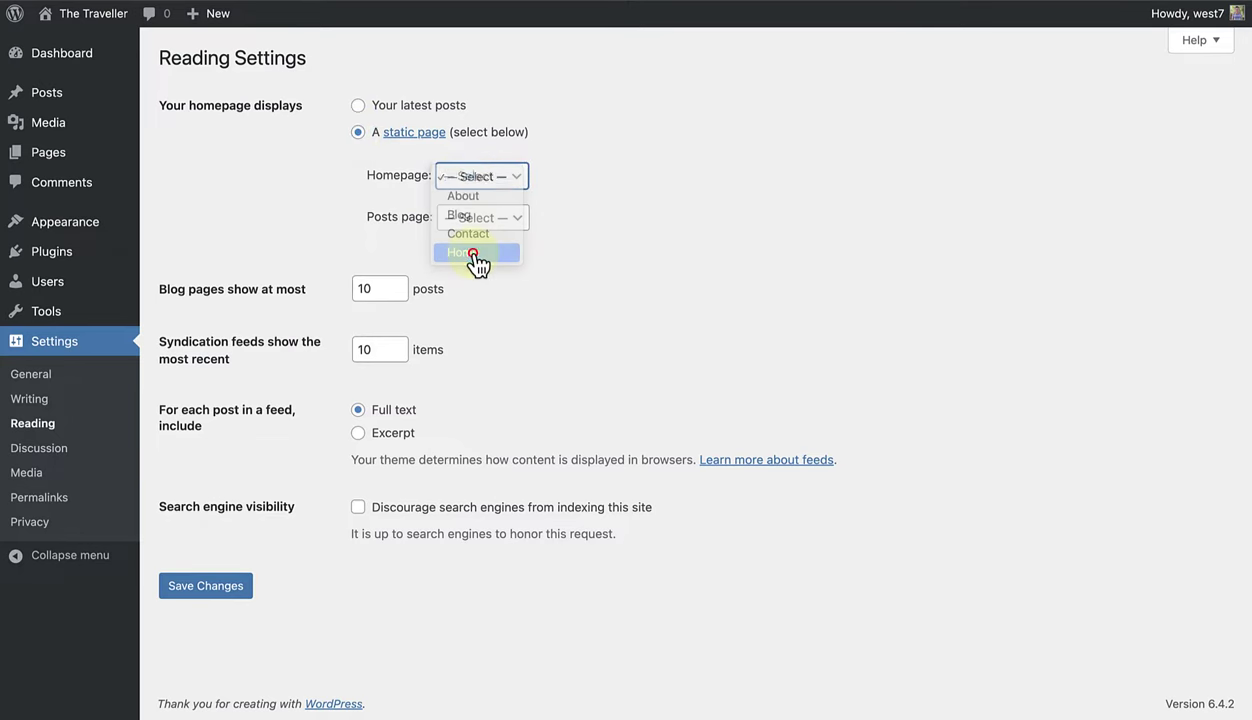
click(466, 220)
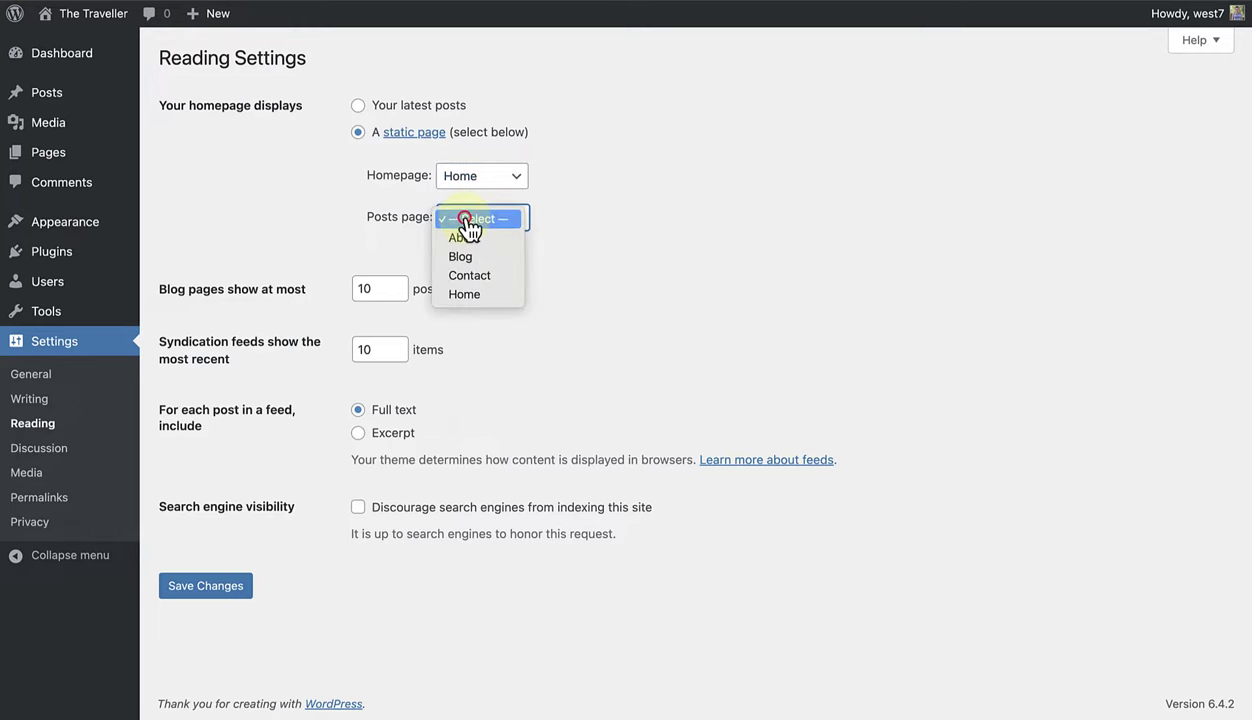
click(463, 257)
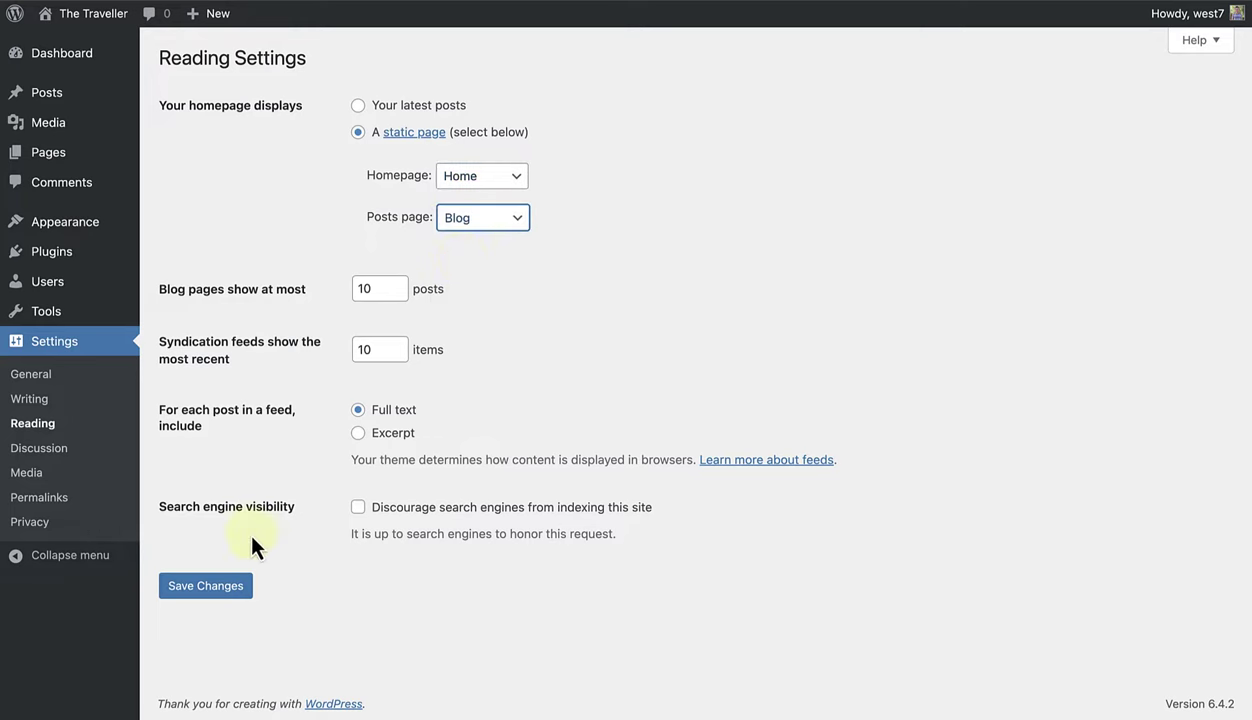
click(208, 587)
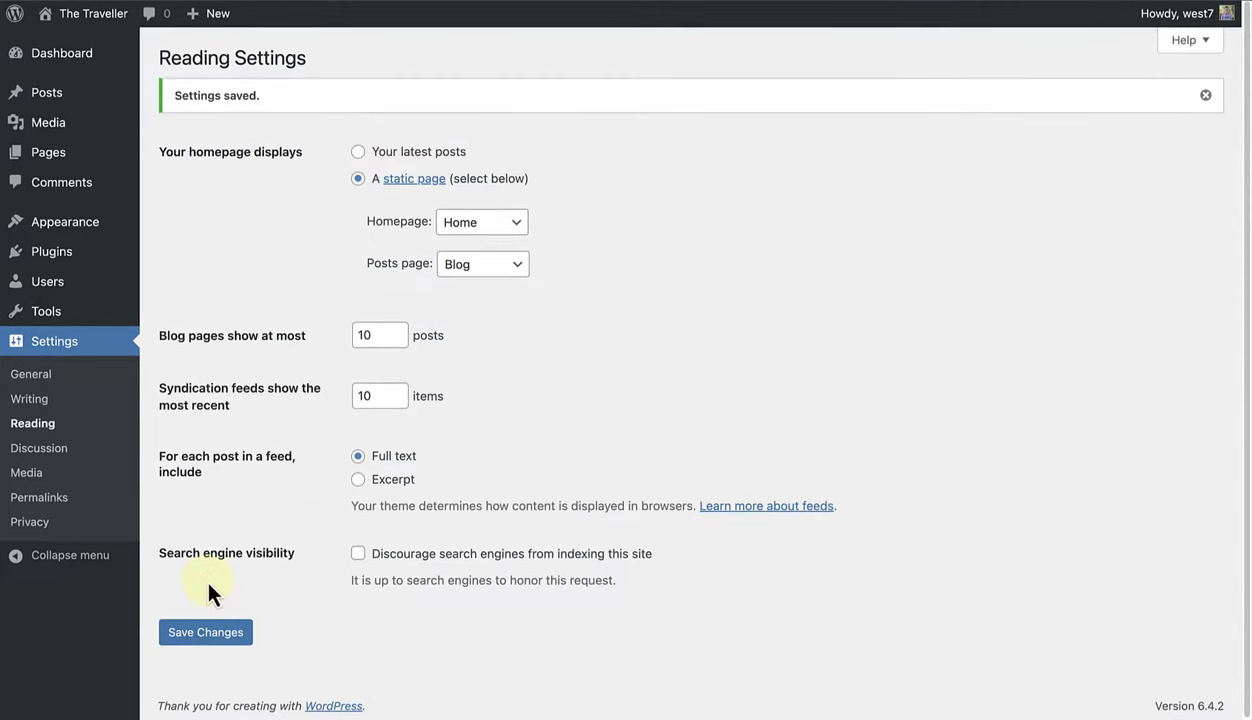
Open the Home and Blog pages in the editor, checking the Blog page's template
click(48, 153)
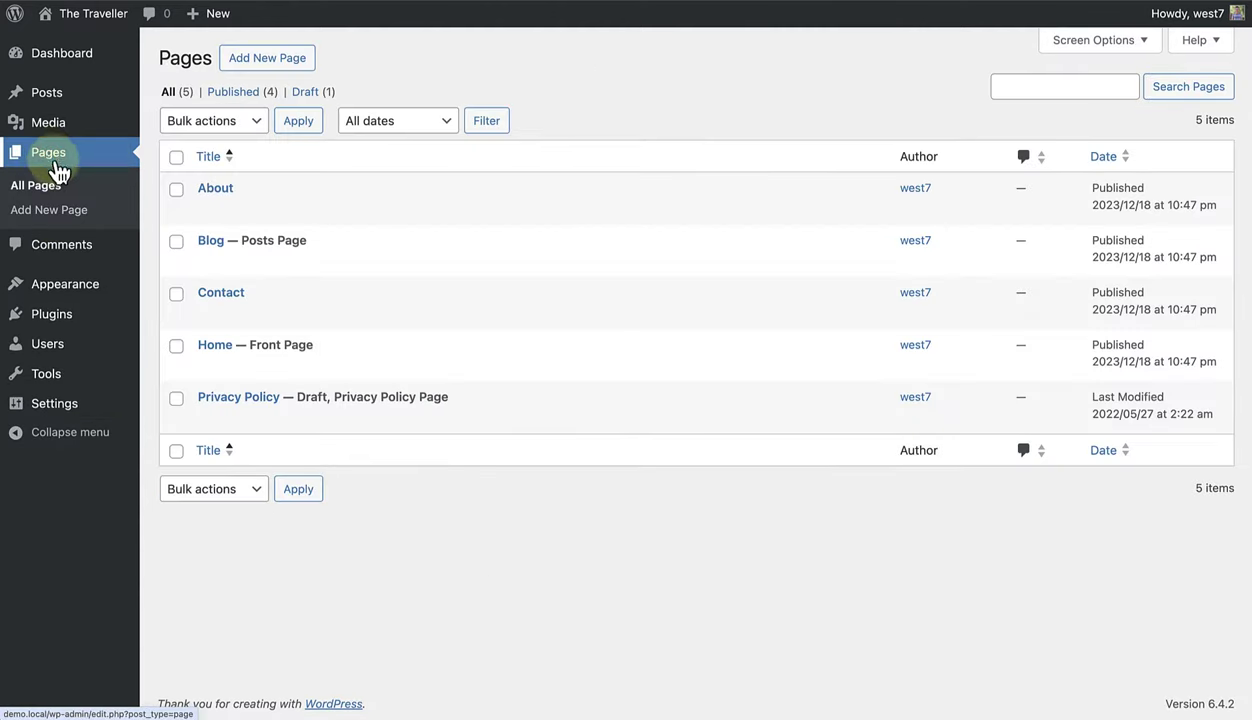
click(215, 350)
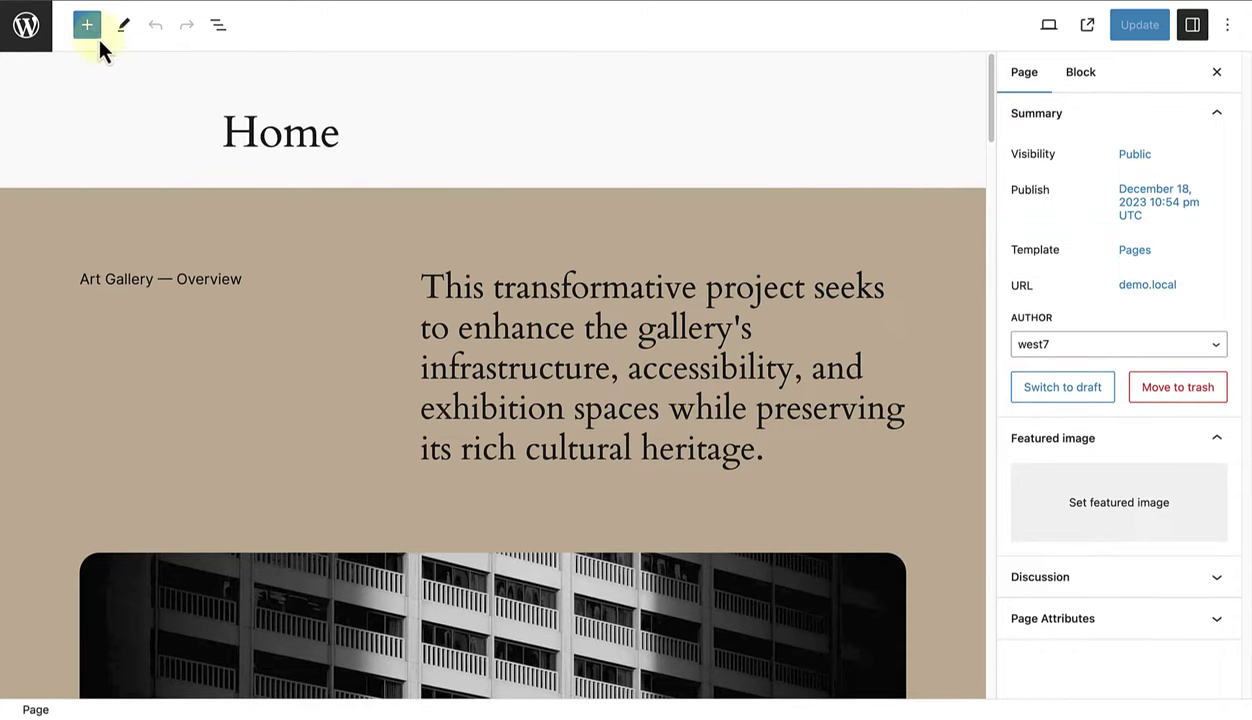
click(24, 26)
mouse_move(16, 24)
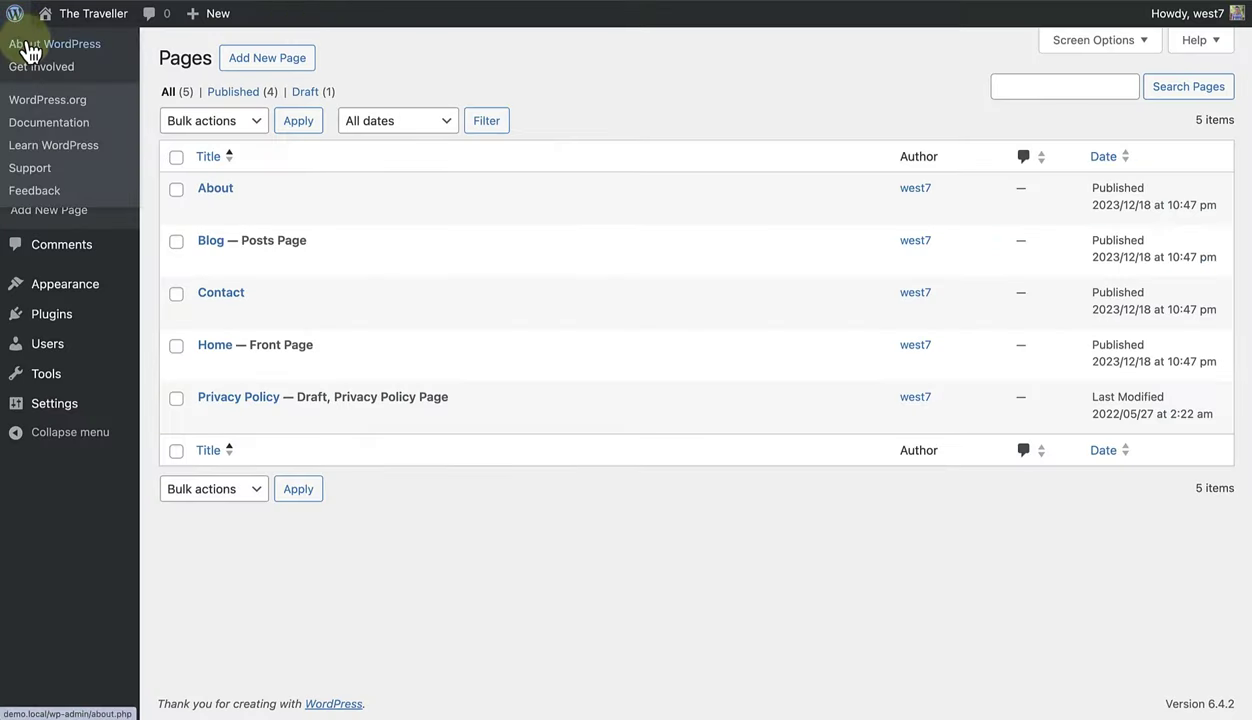
click(211, 242)
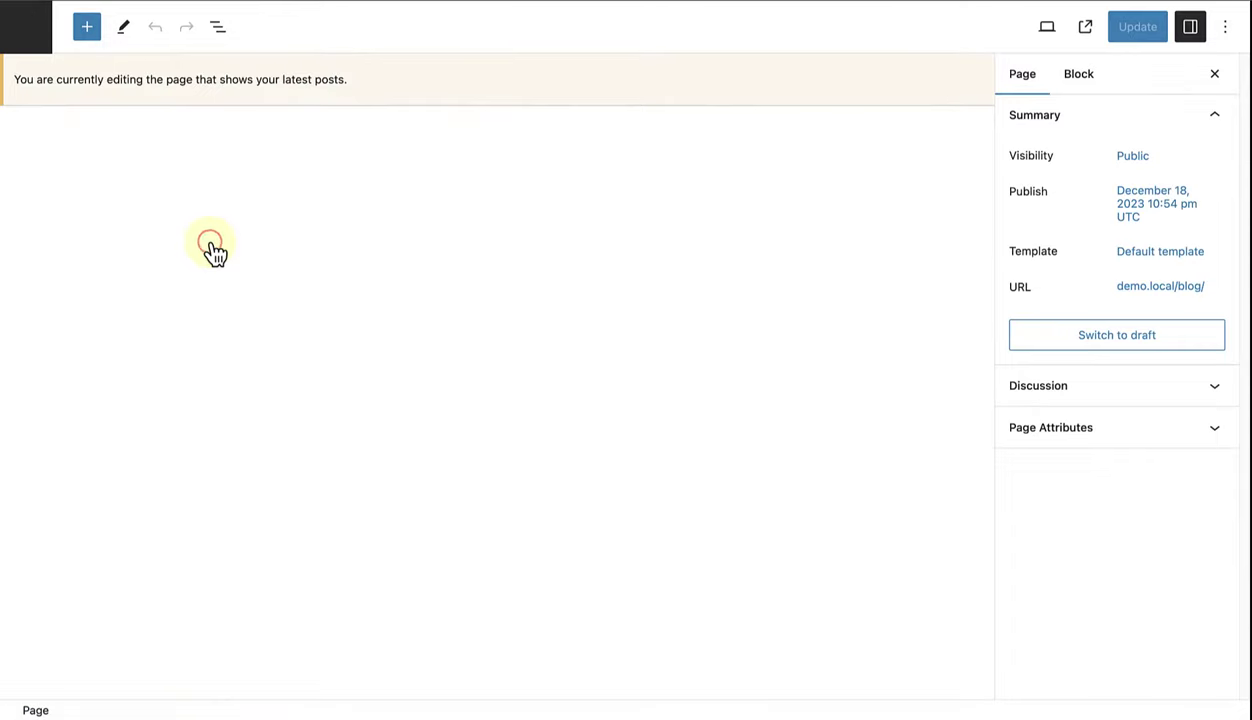
click(1133, 257)
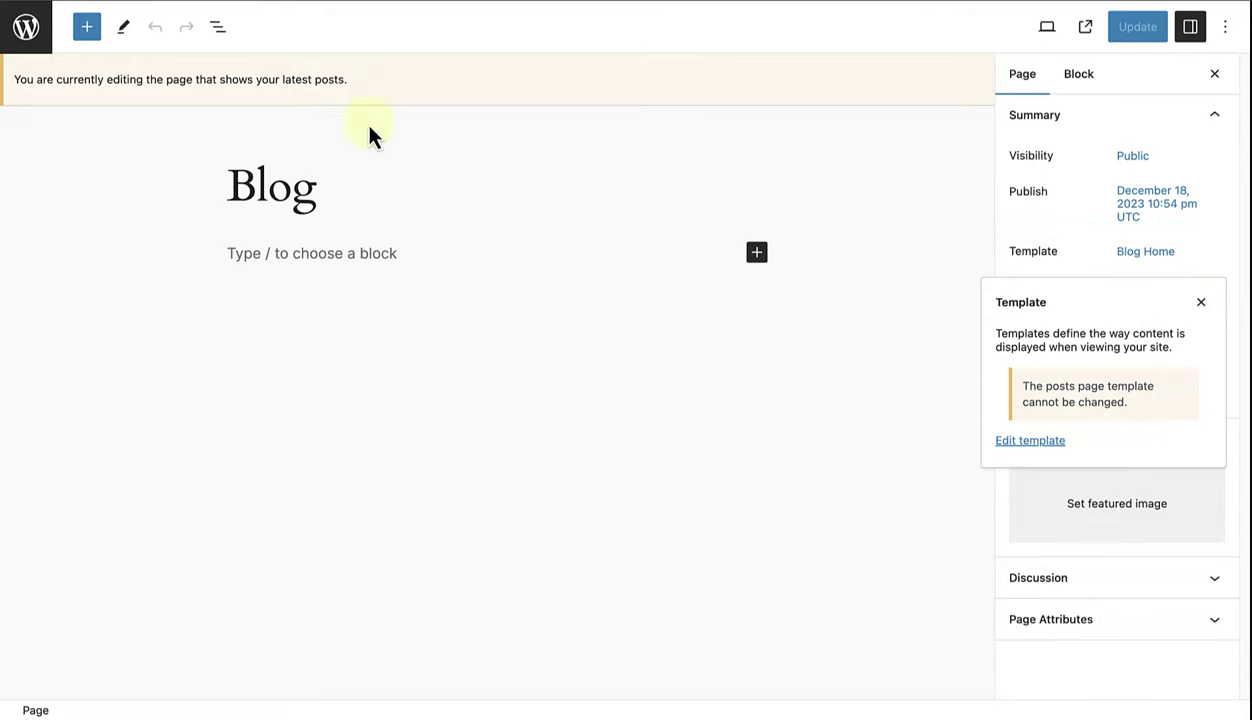
click(28, 42)
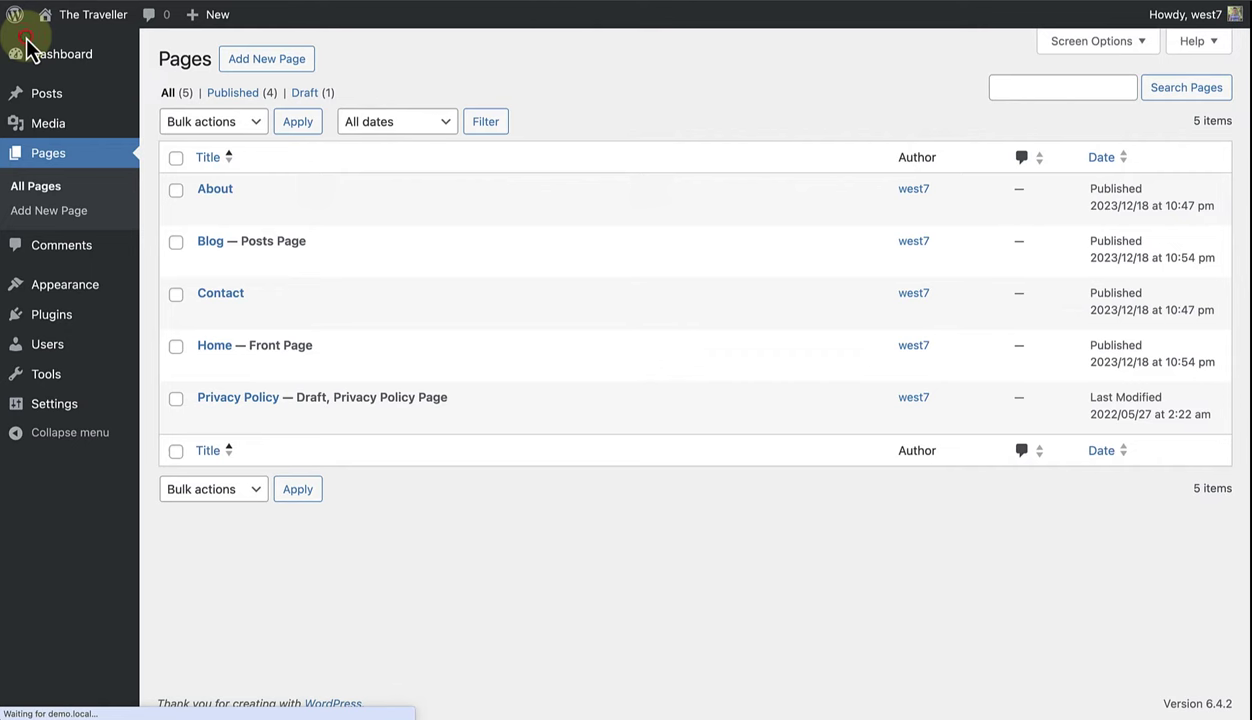
Open the About and Contact pages in the editor, ending on the pages list
click(222, 190)
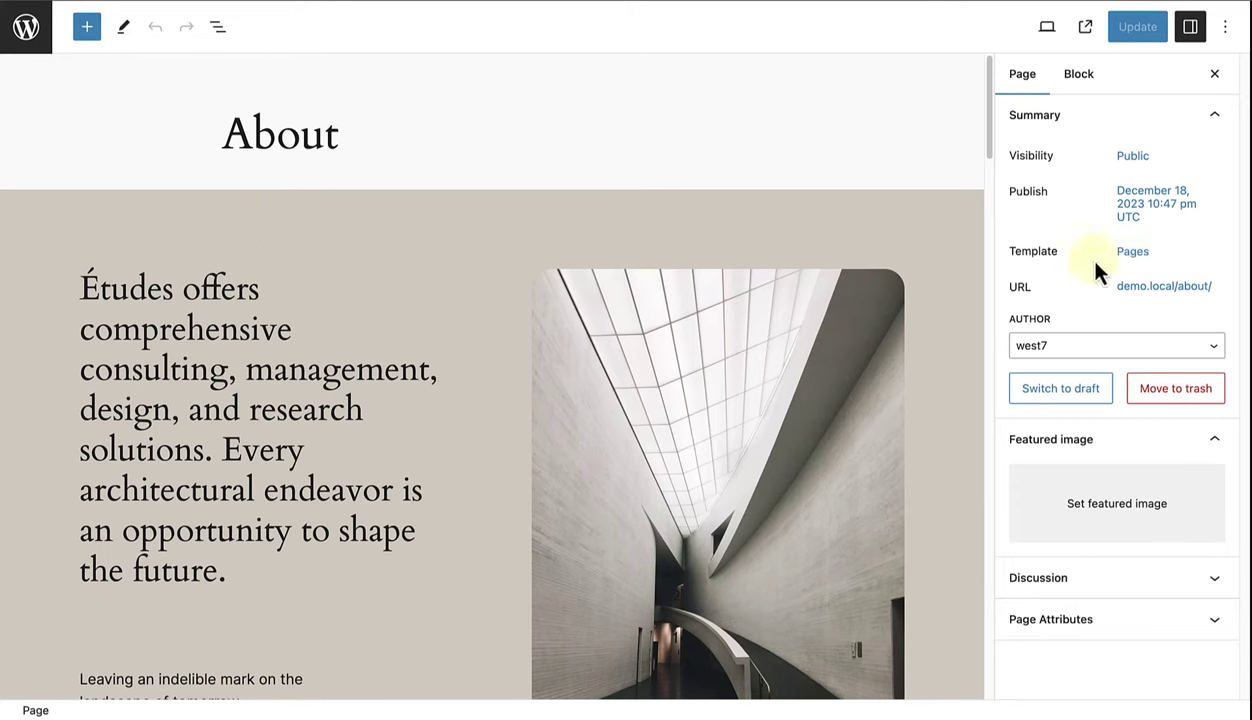
click(30, 40)
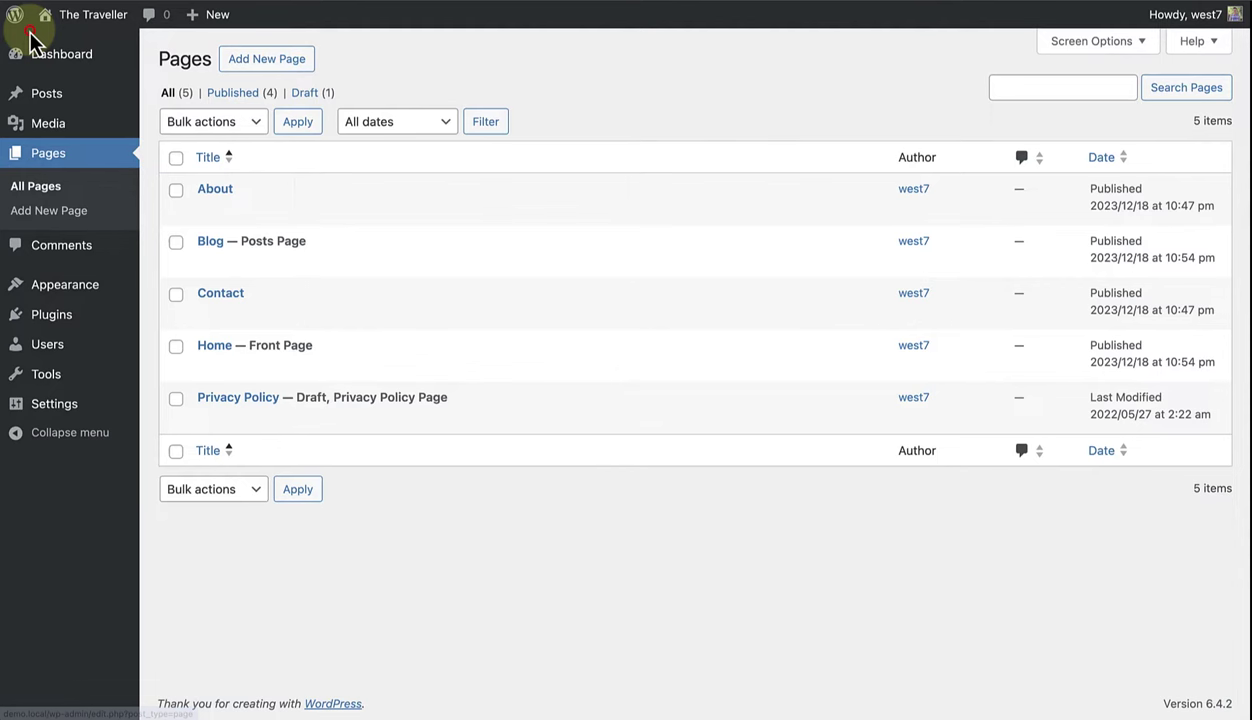
click(221, 292)
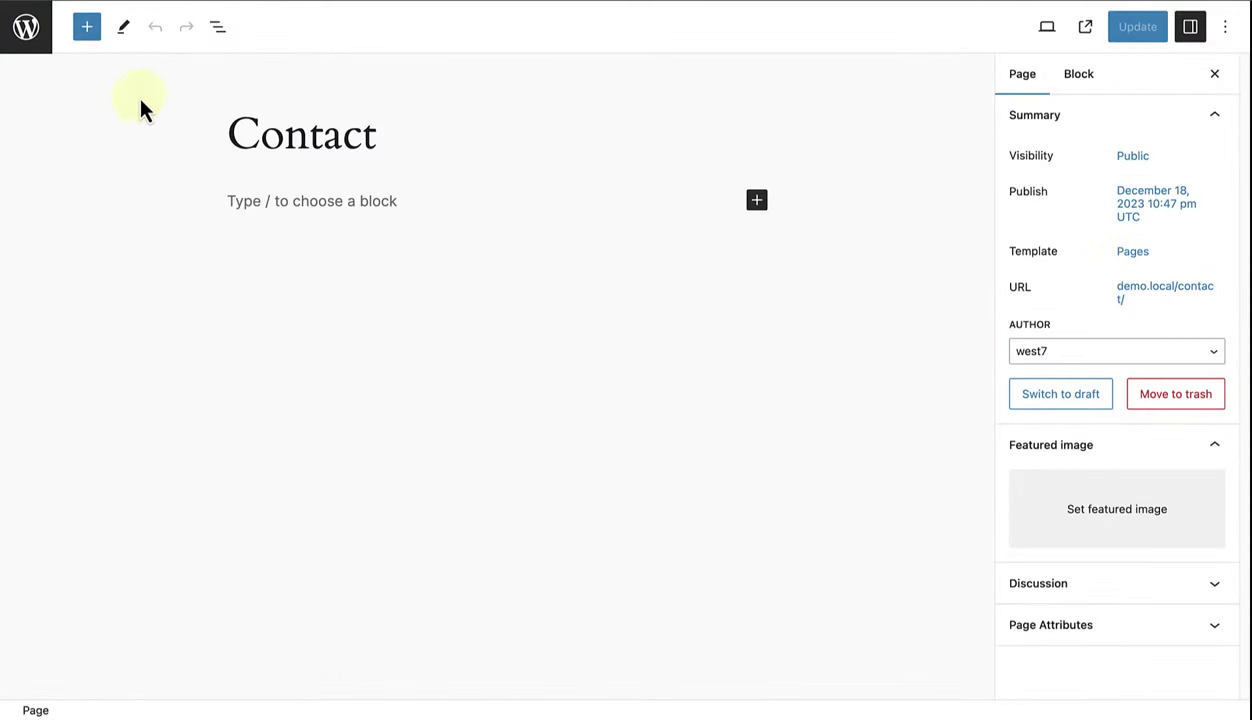
click(27, 28)
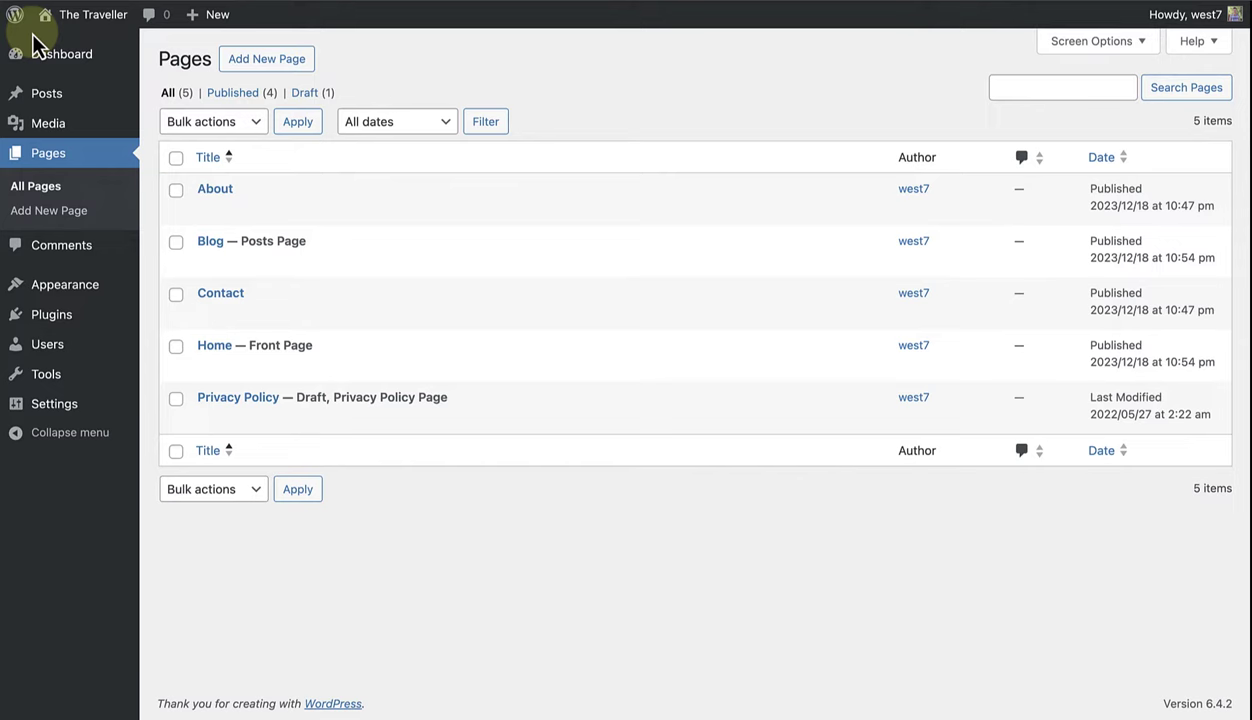
Look over the existing posts, categories and tags
click(47, 94)
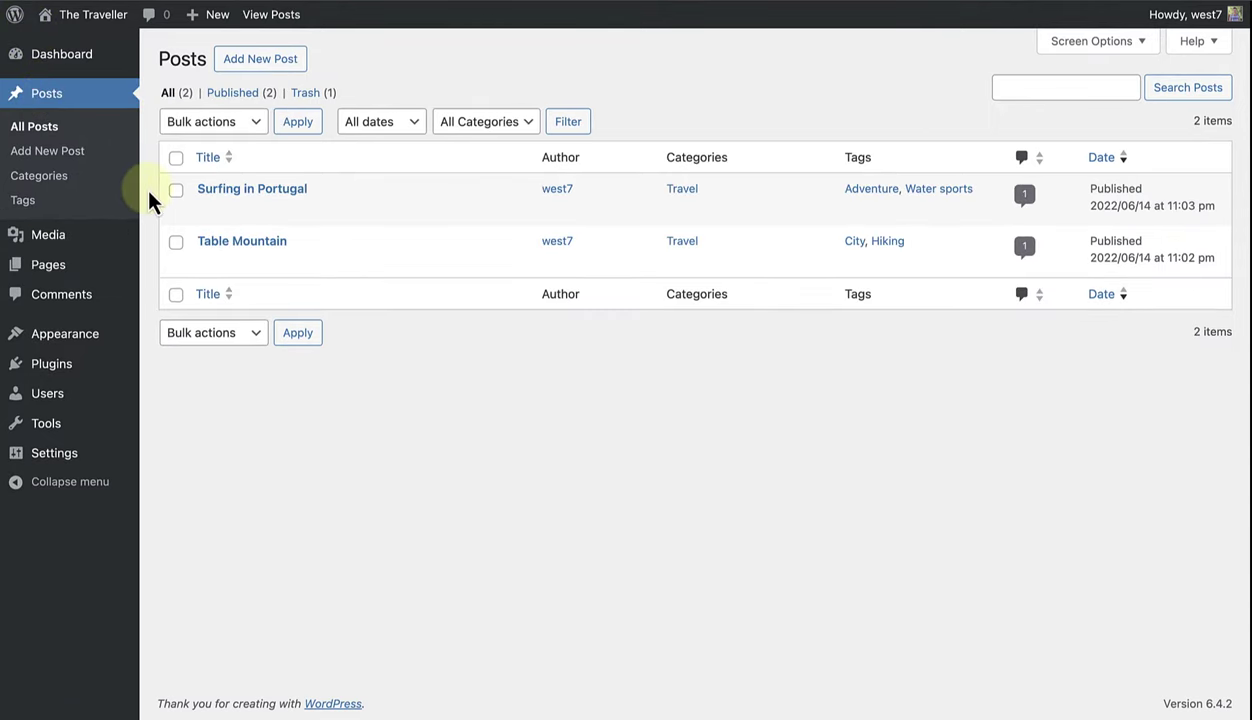
click(52, 178)
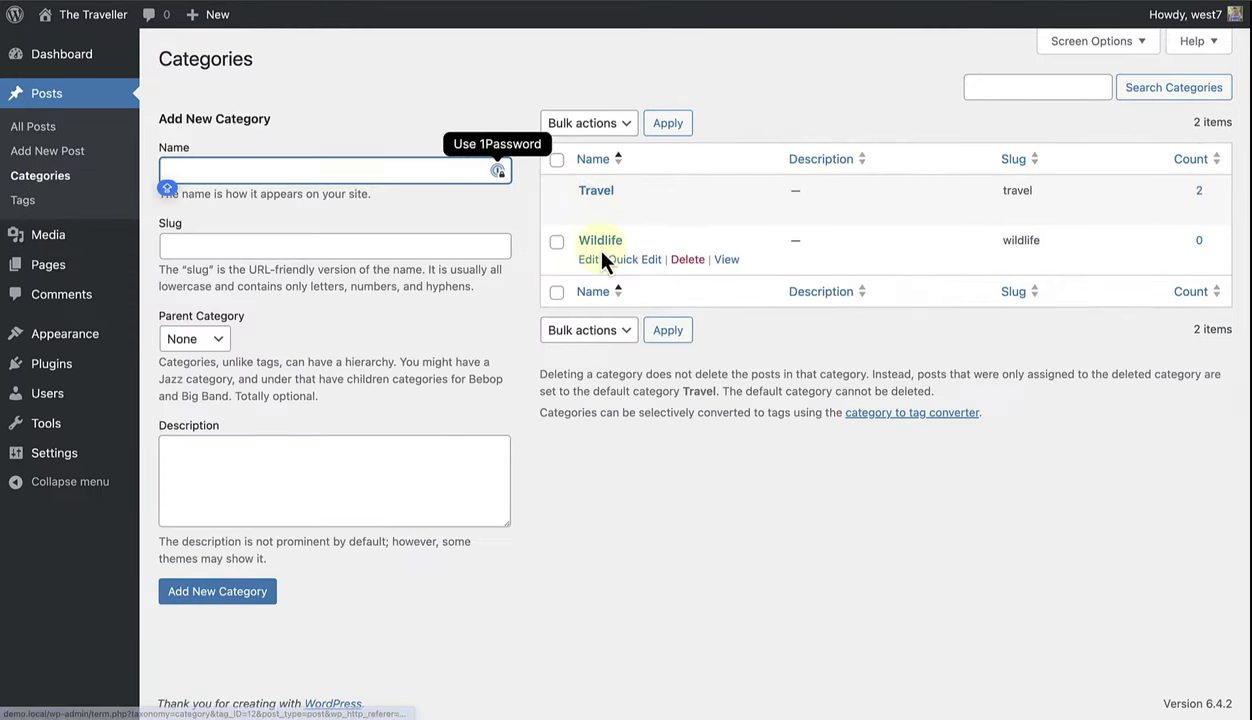
click(31, 204)
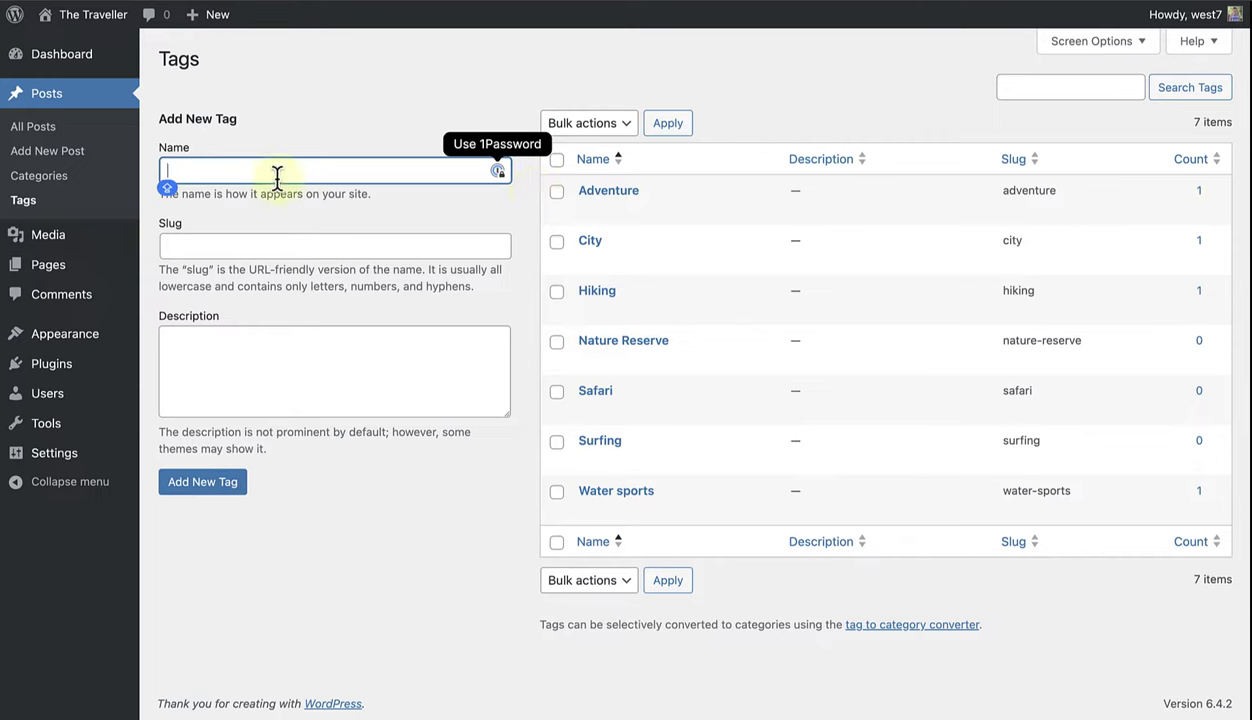
Start a new post titled 'New York, New York' and paste two paragraphs of body text
click(62, 160)
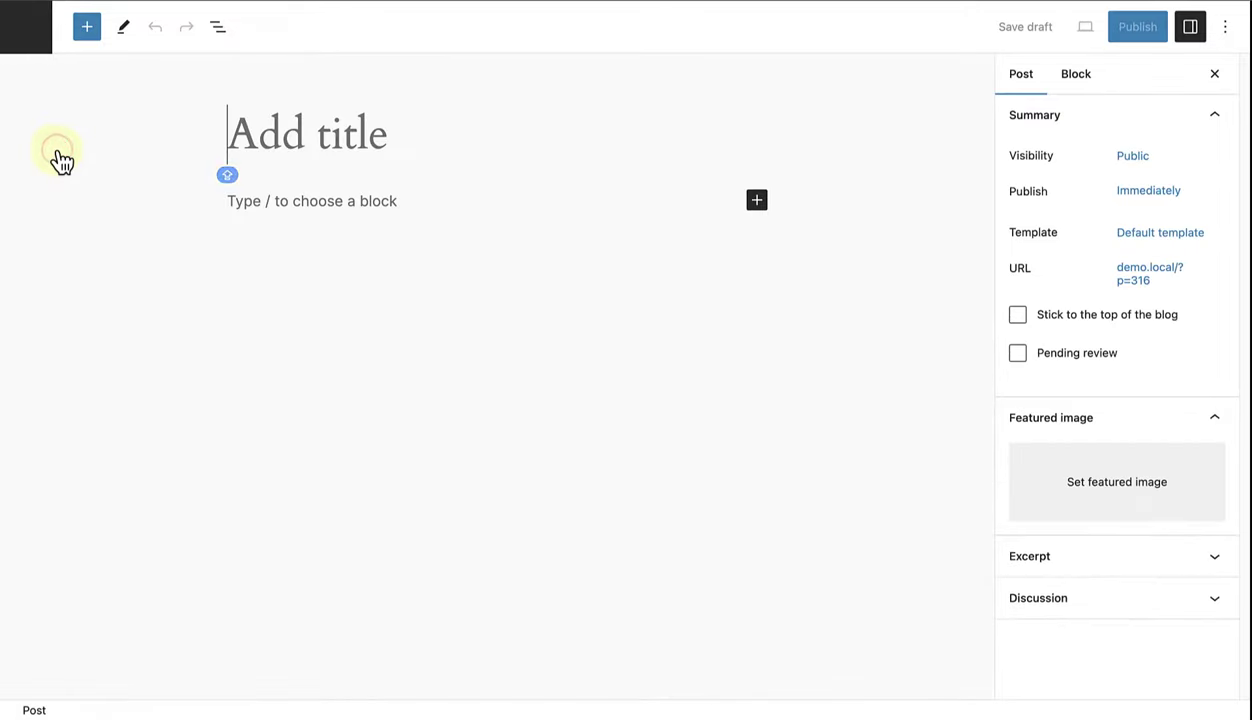
text(New York, New York)
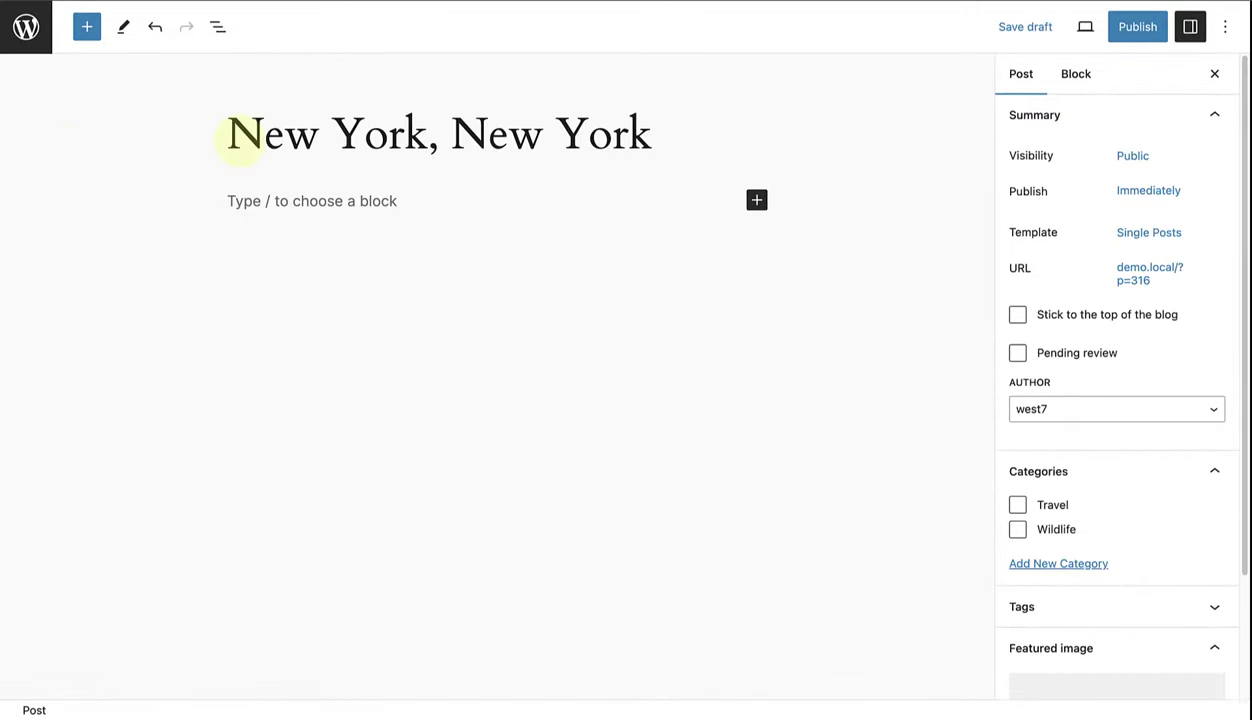
click(238, 200)
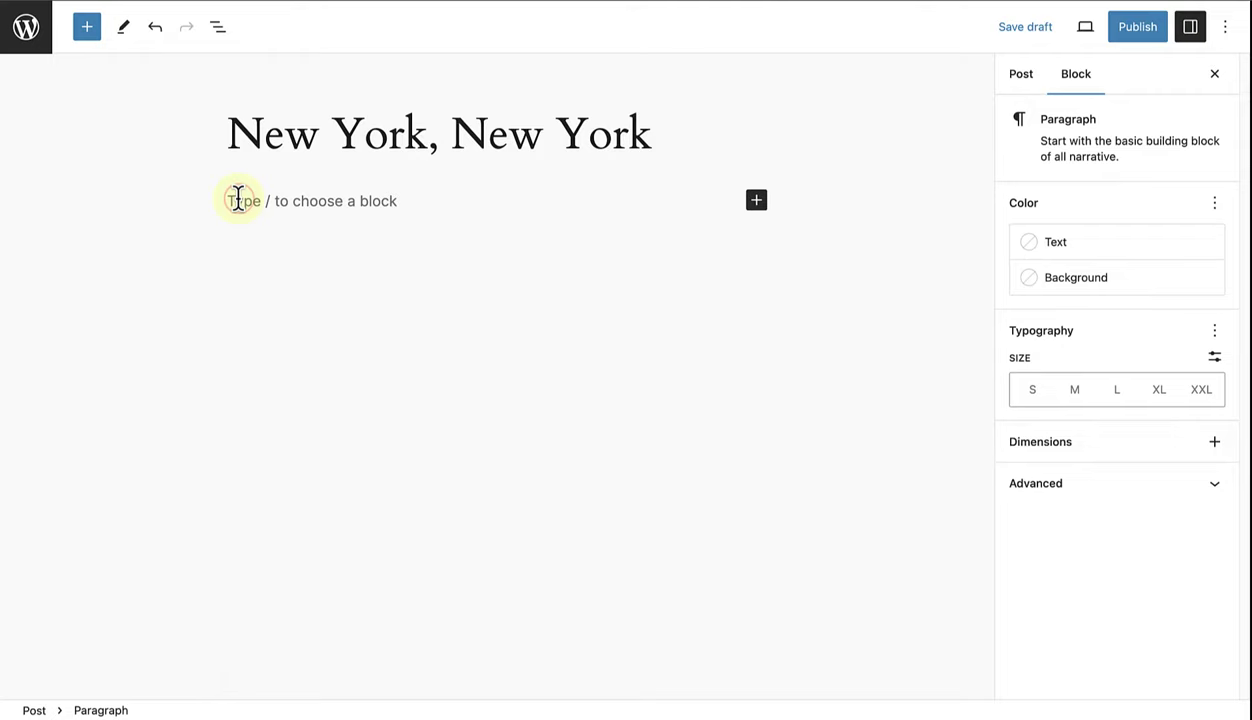
key(ctrl+v)
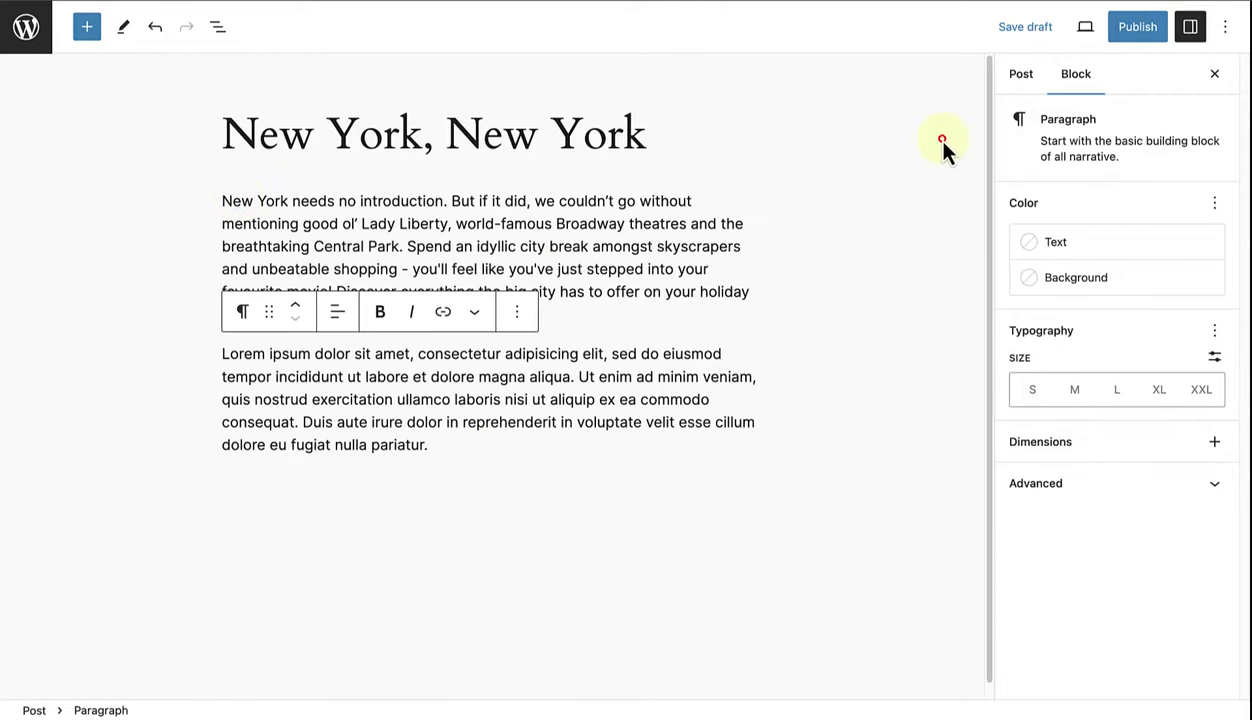
Put the post in the Travel category and add the tag City
click(1021, 75)
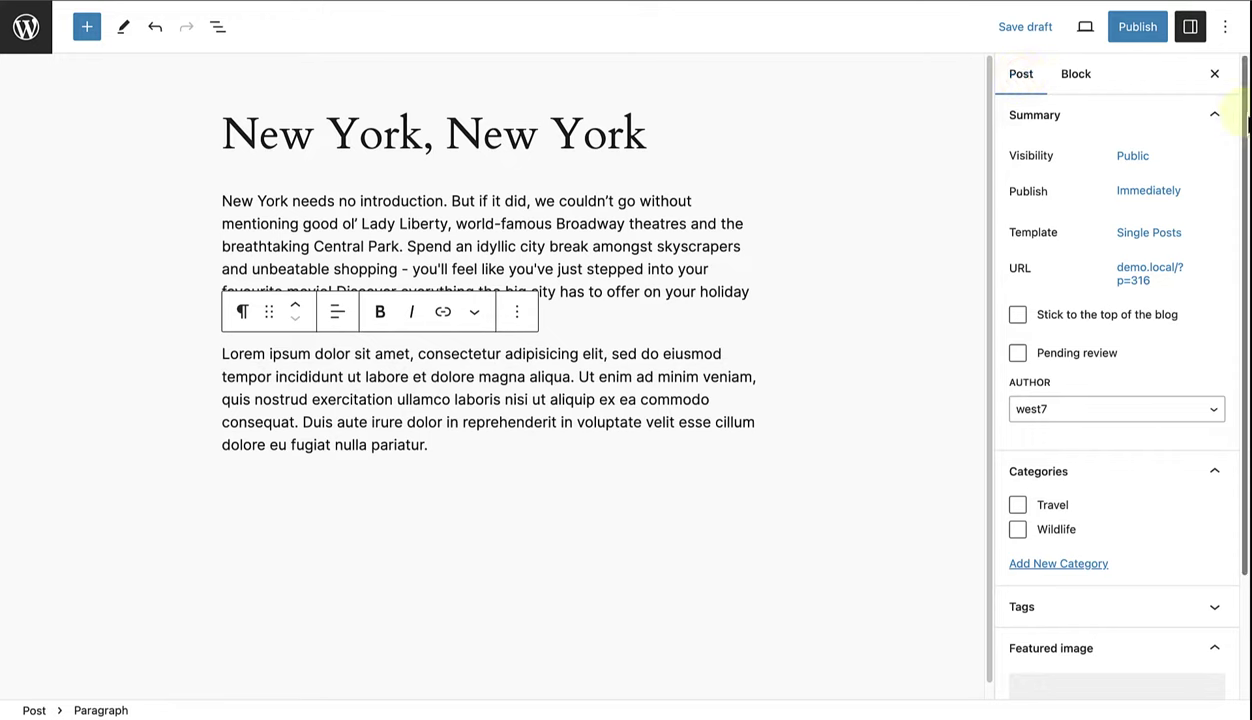
drag(1245, 115, 1242, 288)
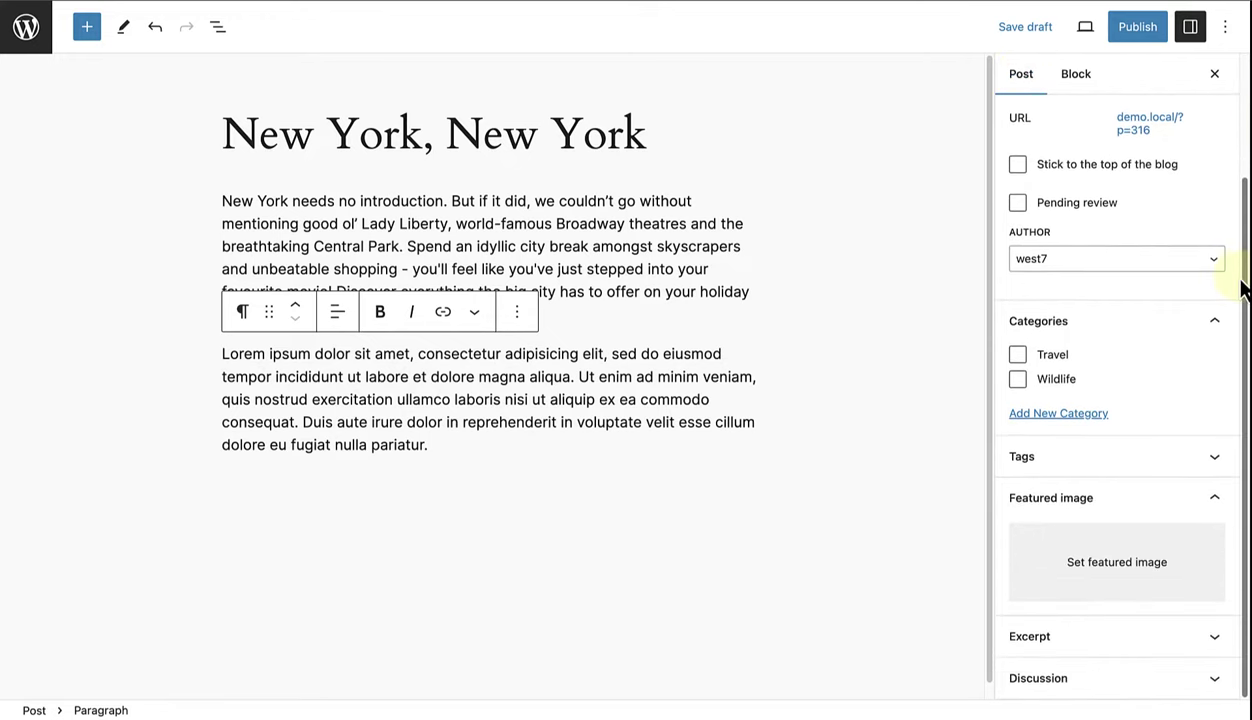
click(1018, 354)
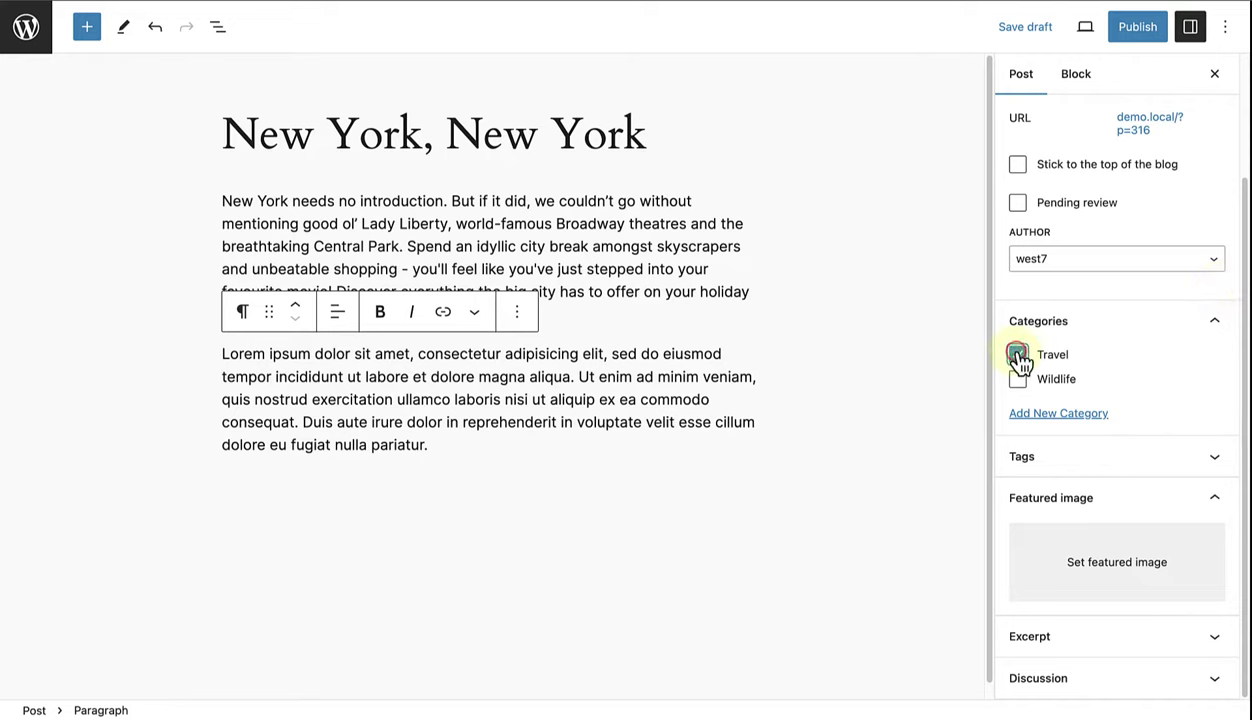
click(1204, 460)
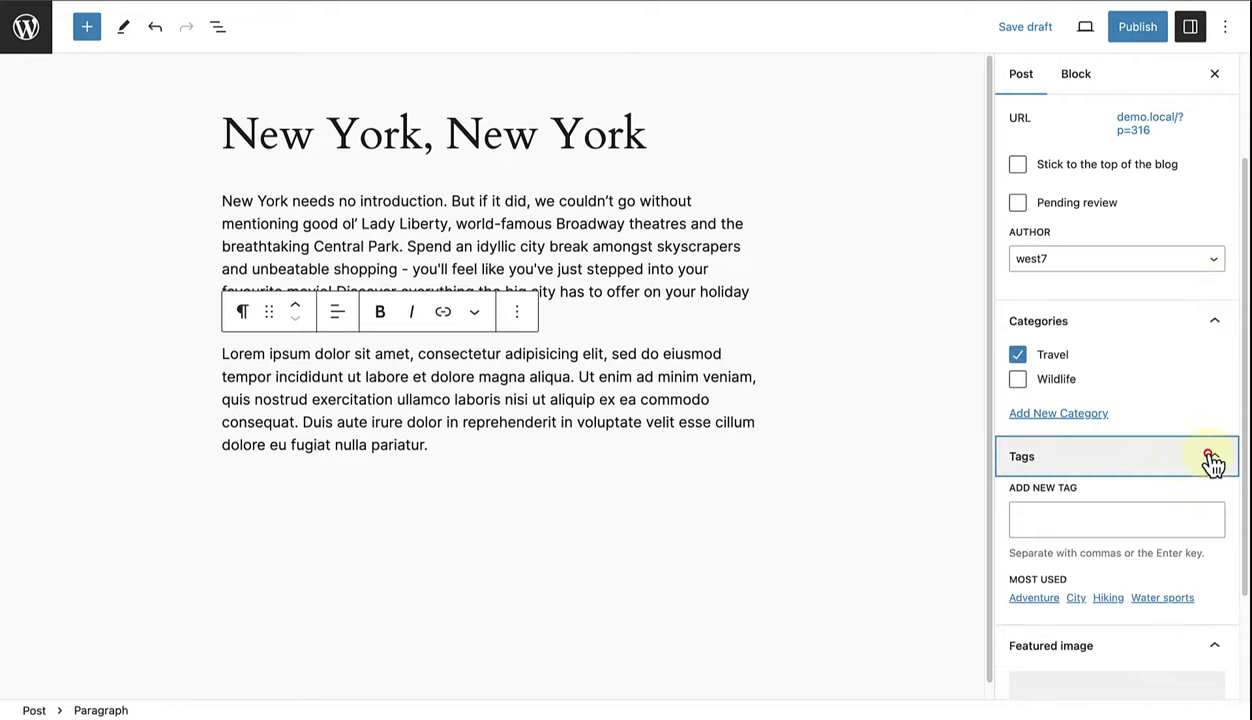
click(1039, 520)
text(City)
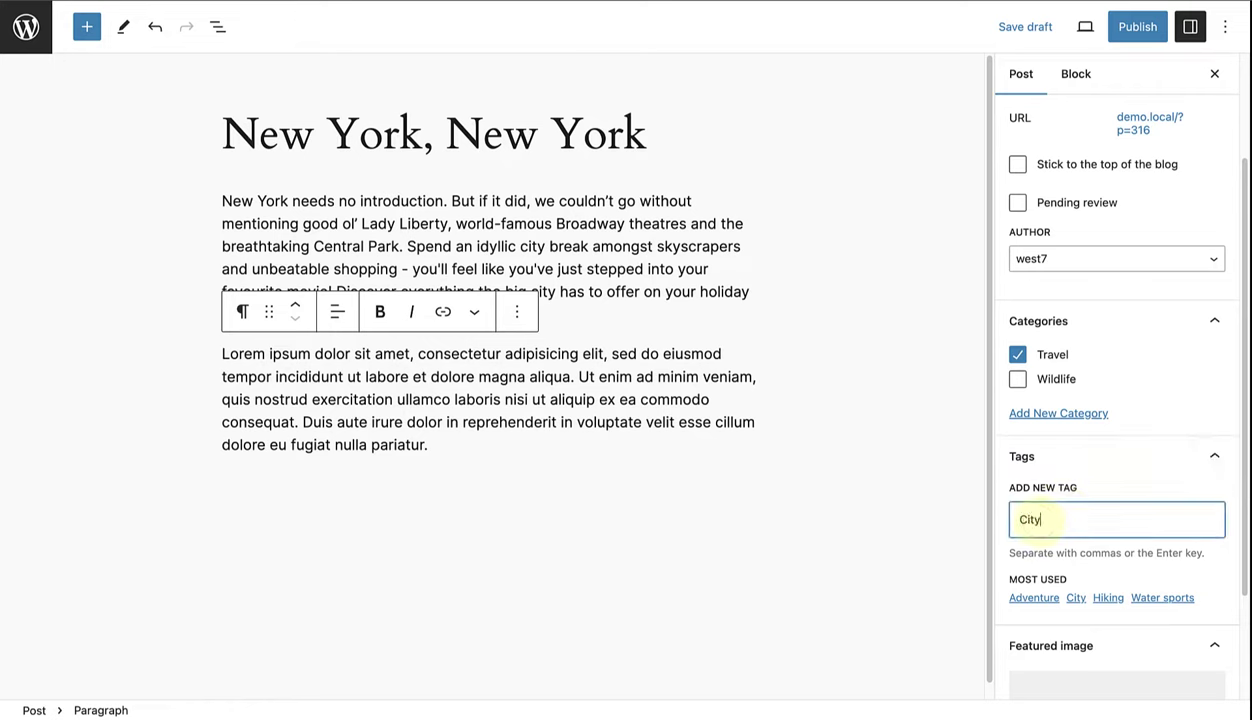
click(1029, 554)
scroll(1129, 475, down, 3)
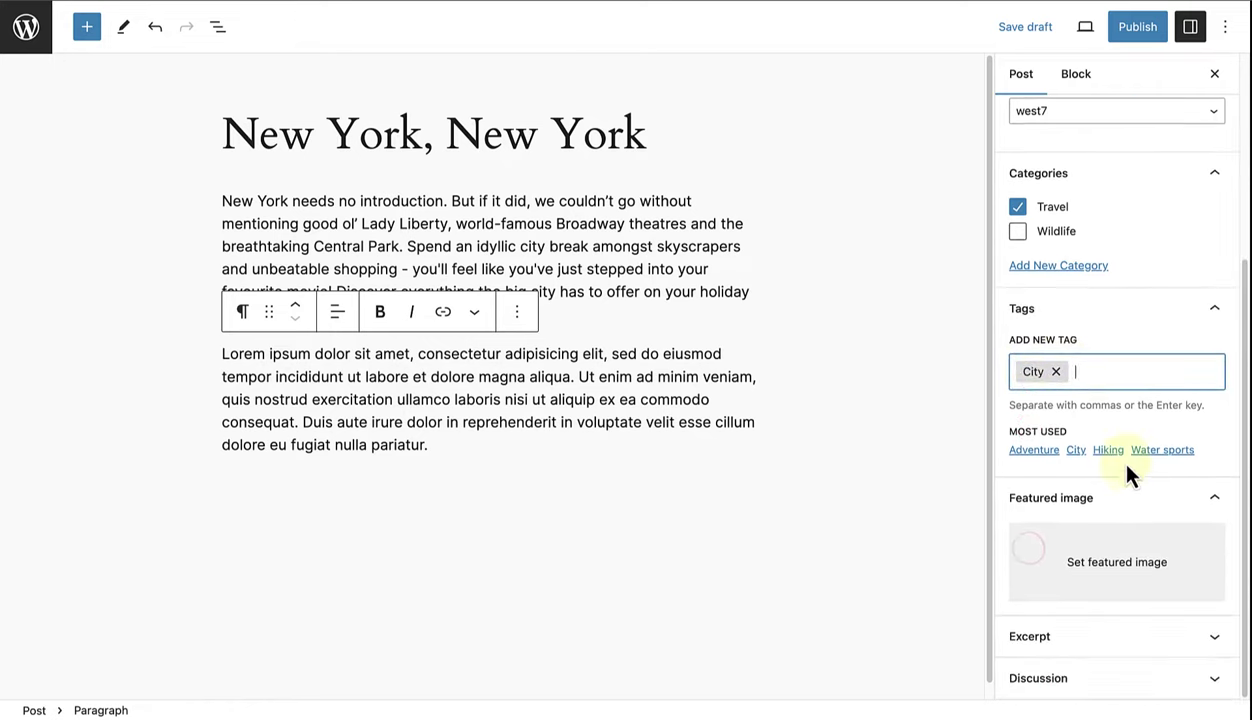
Set the New York skyline photo as the post's featured image
click(1108, 566)
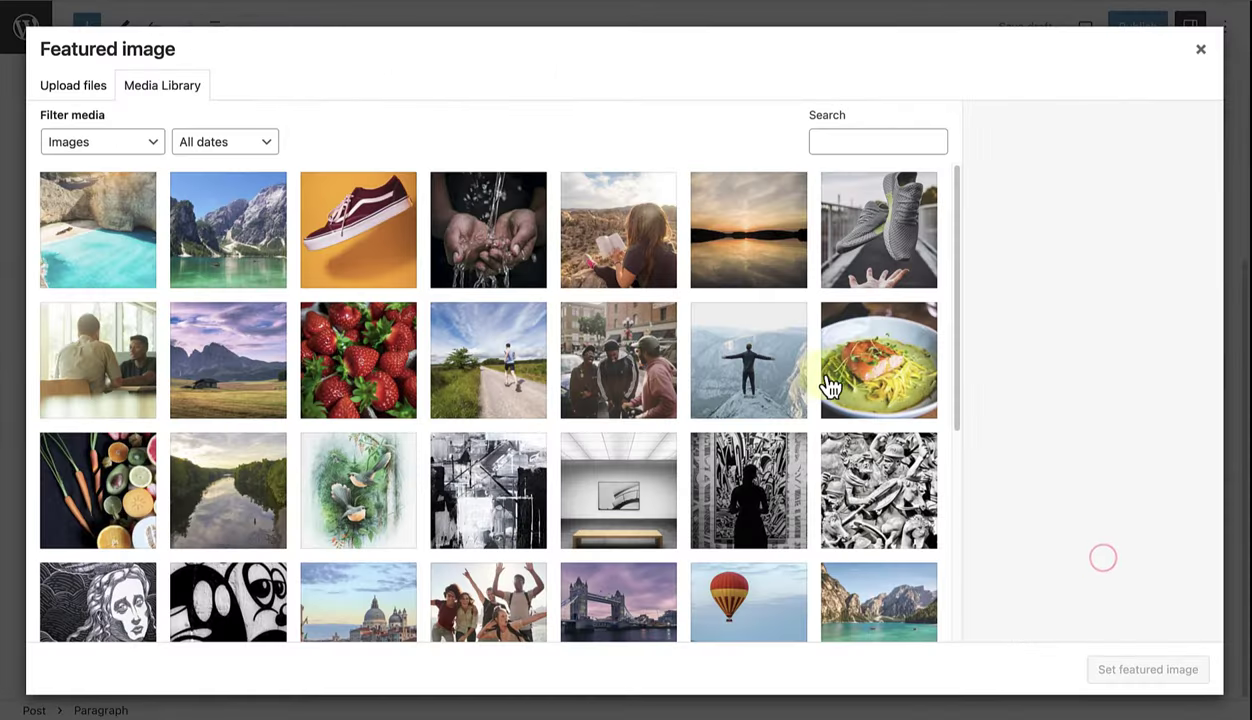
scroll(822, 368, down, 5)
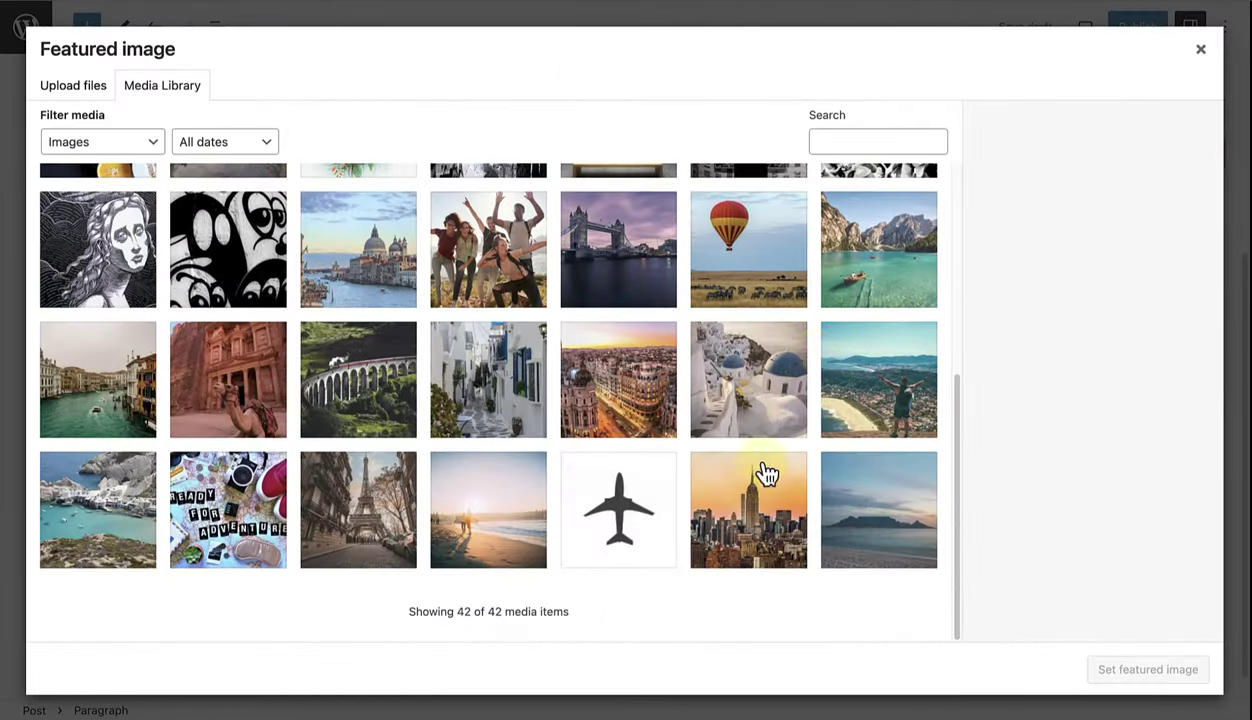
click(766, 474)
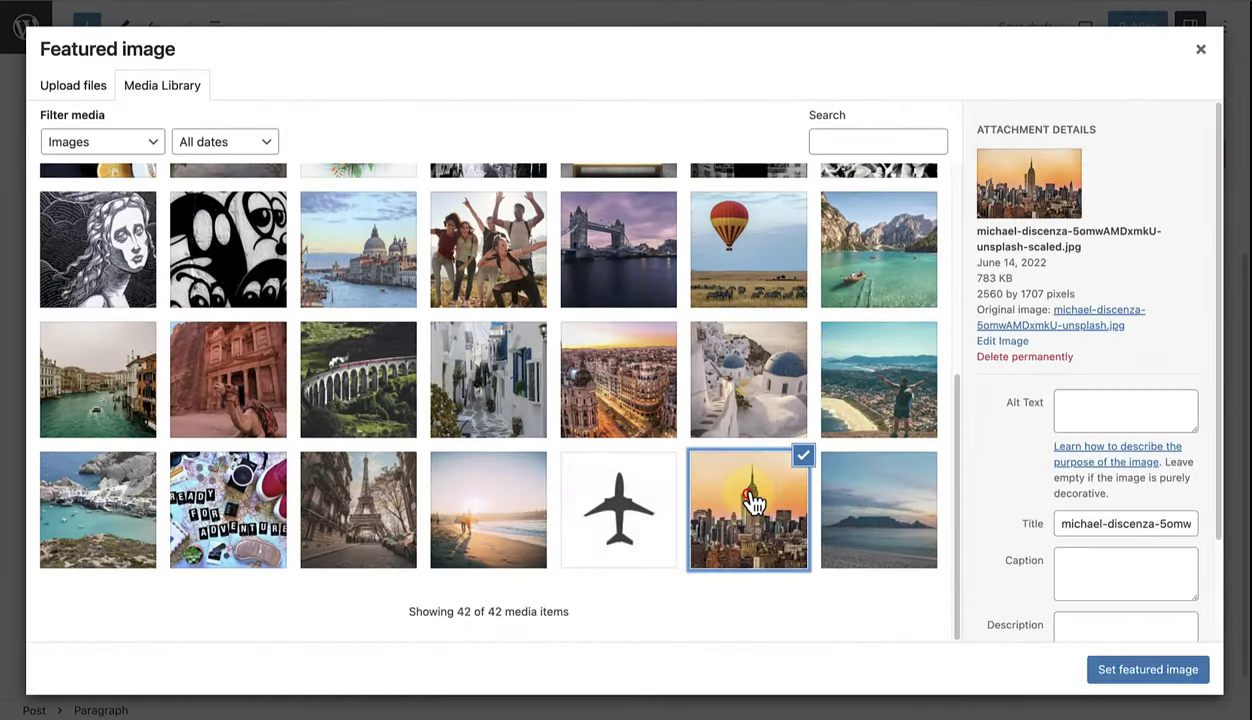
click(1145, 670)
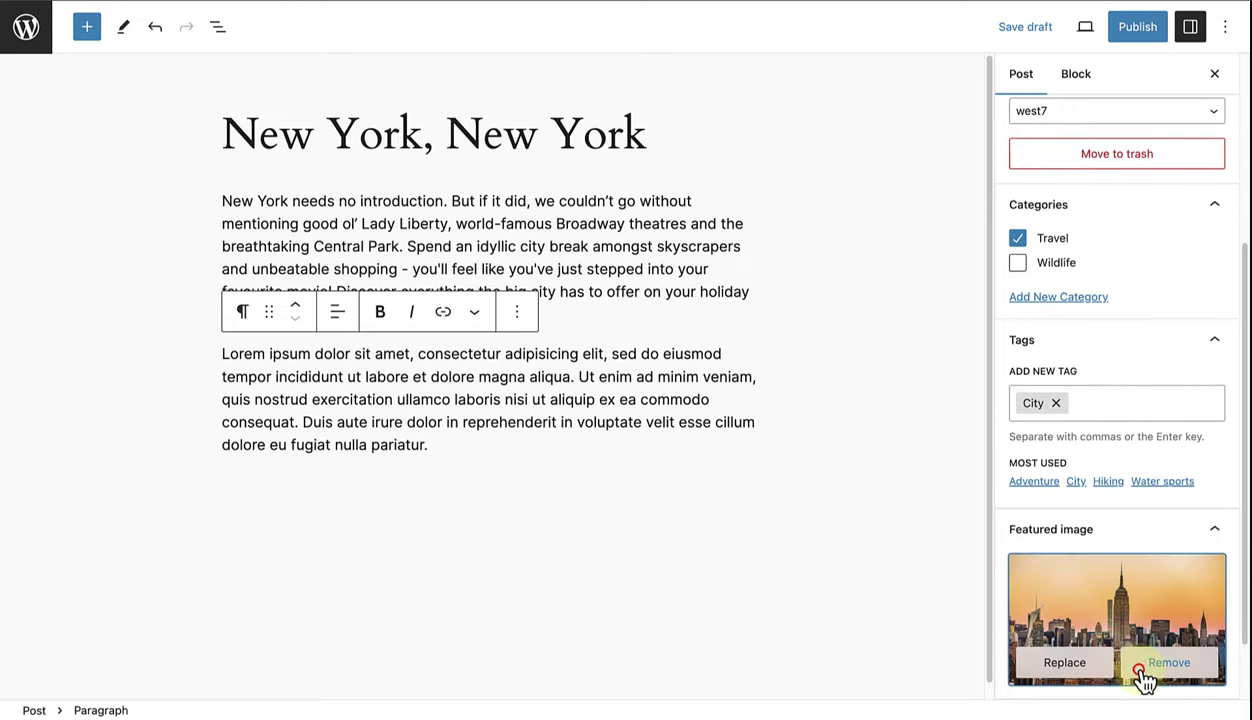
Publish the post and return to the admin dashboard
click(737, 520)
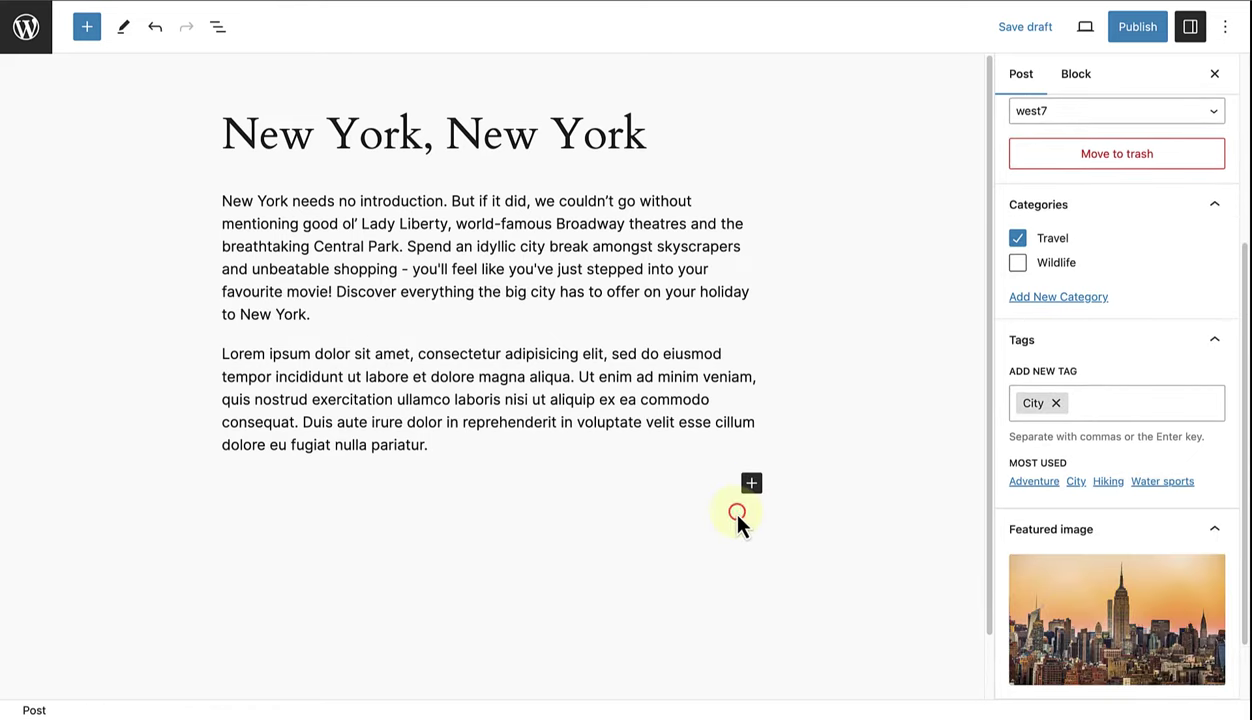
click(1140, 30)
click(1088, 30)
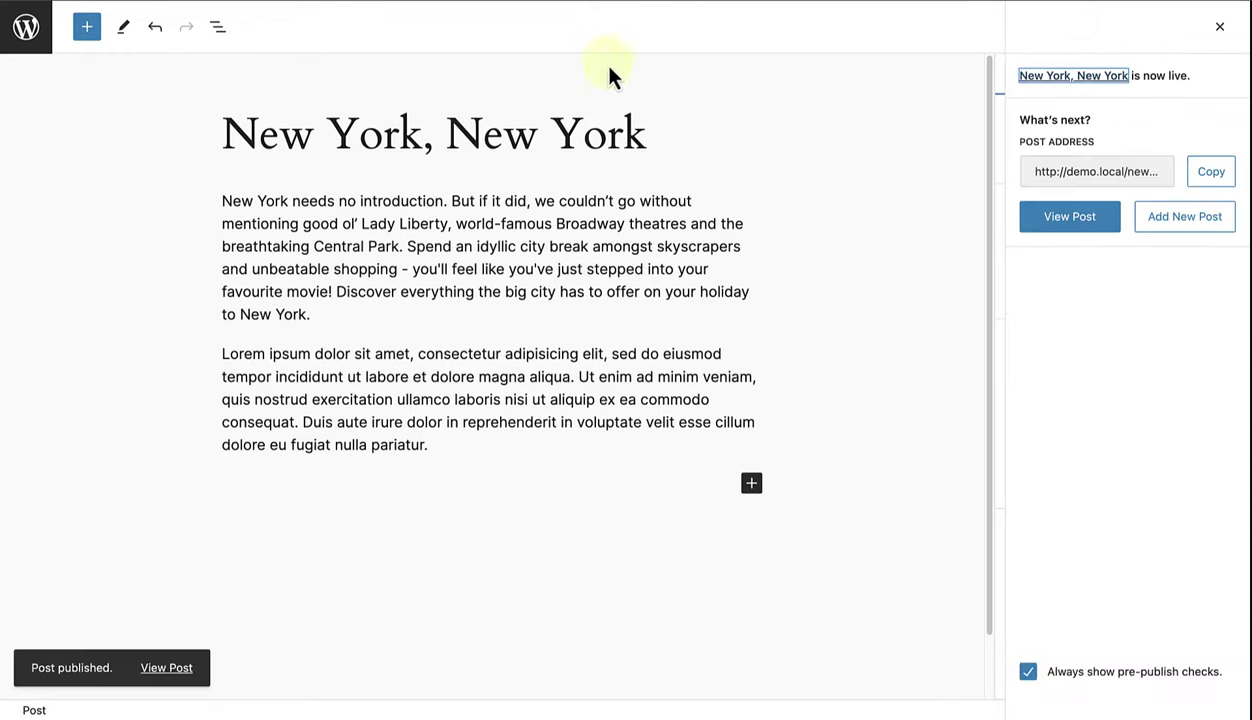
click(38, 46)
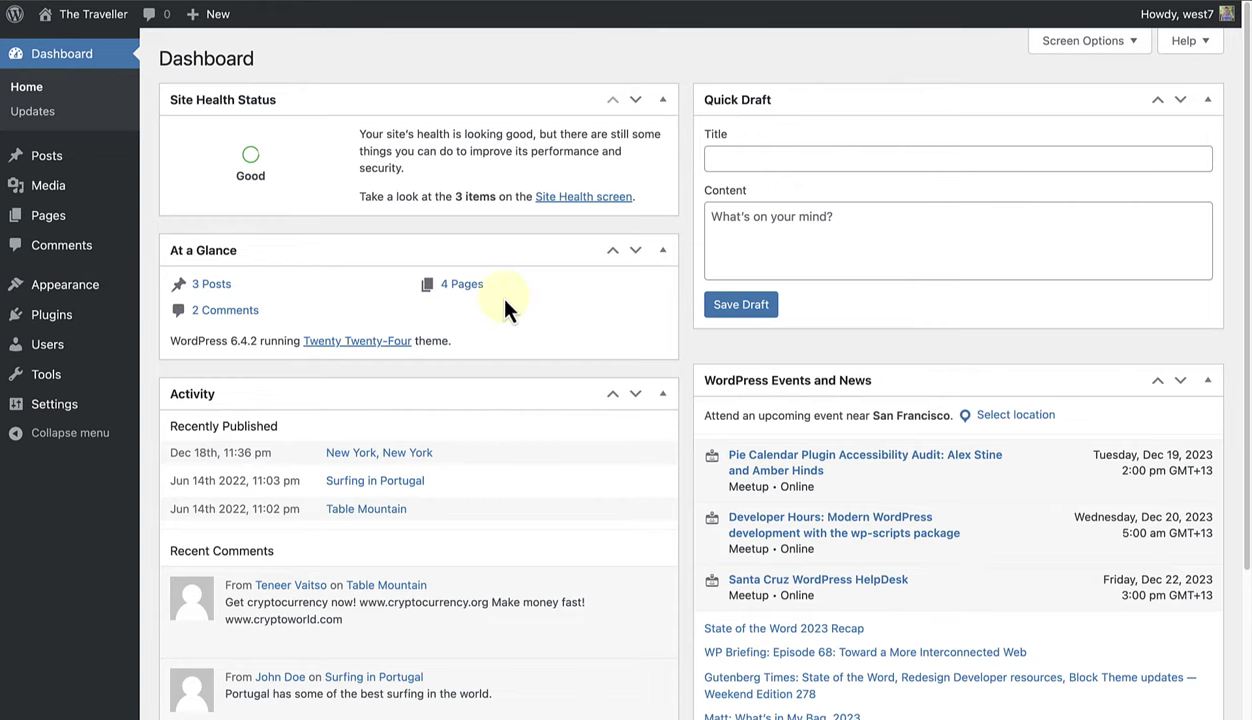
Open the Home page in the Site Editor via Appearance > Editor and scroll through it
mouse_move(81, 289)
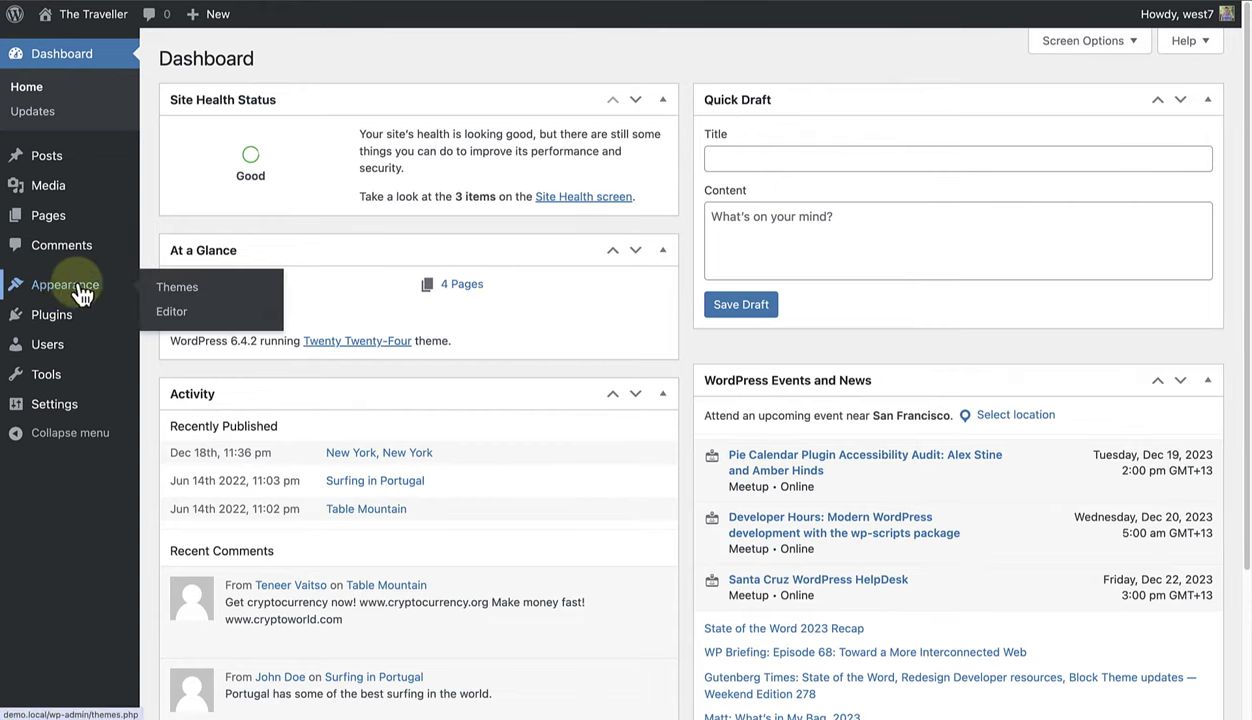
click(167, 316)
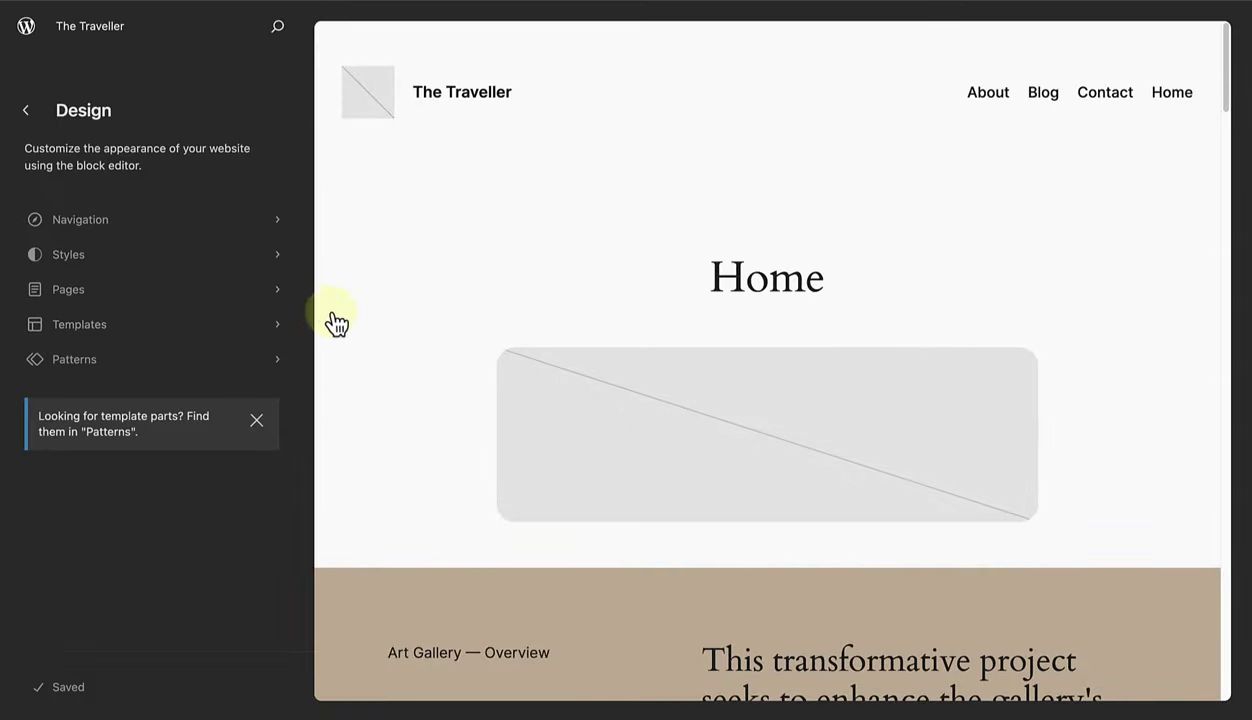
click(451, 288)
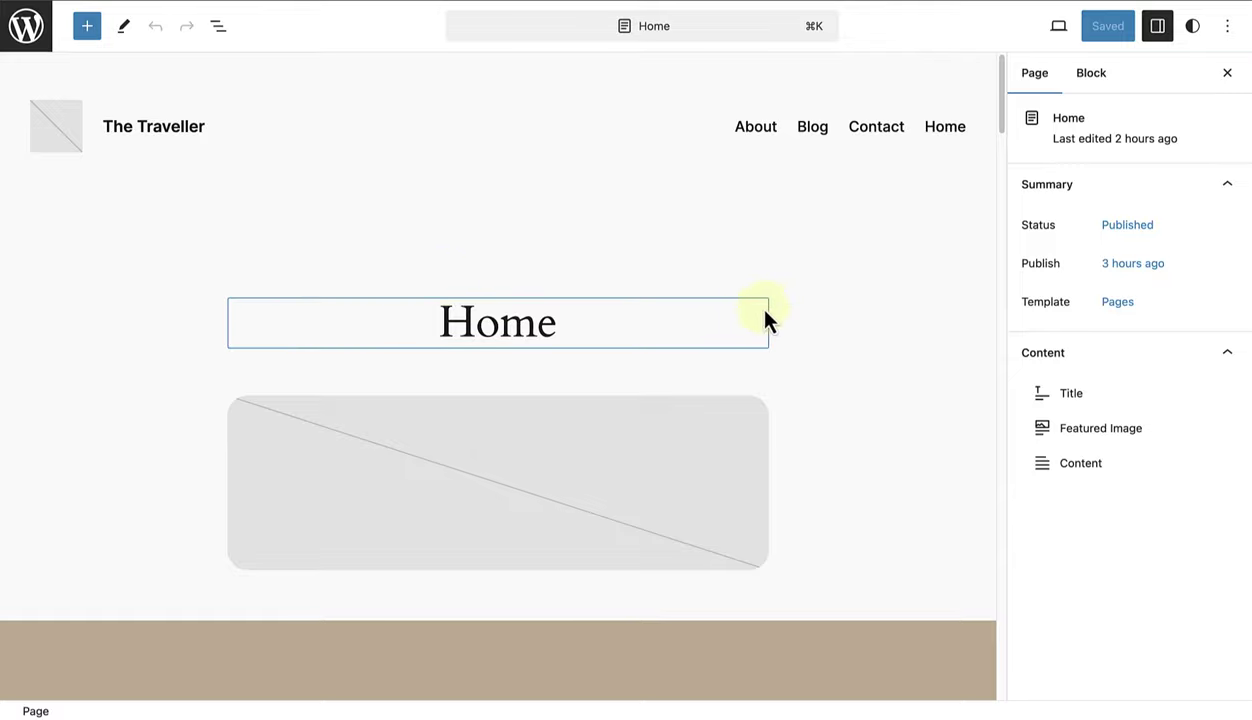
scroll(830, 318, down, 10)
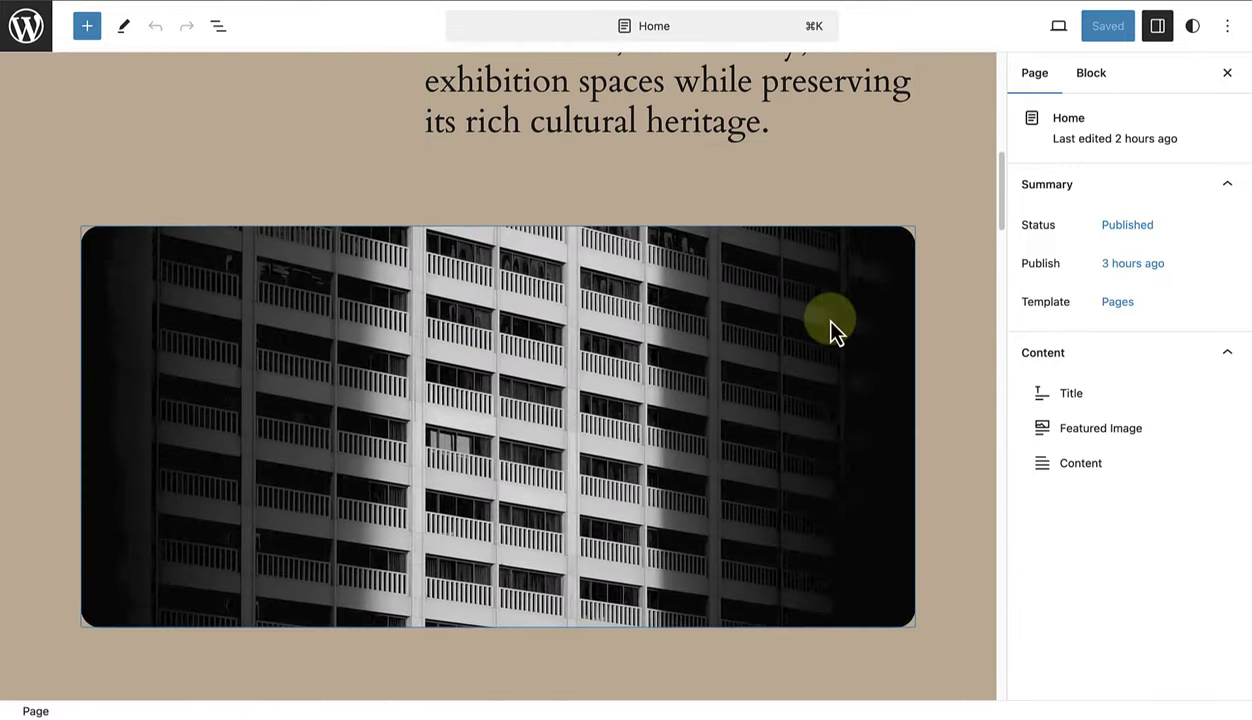
scroll(830, 330, down, 5)
scroll(830, 330, up, 5)
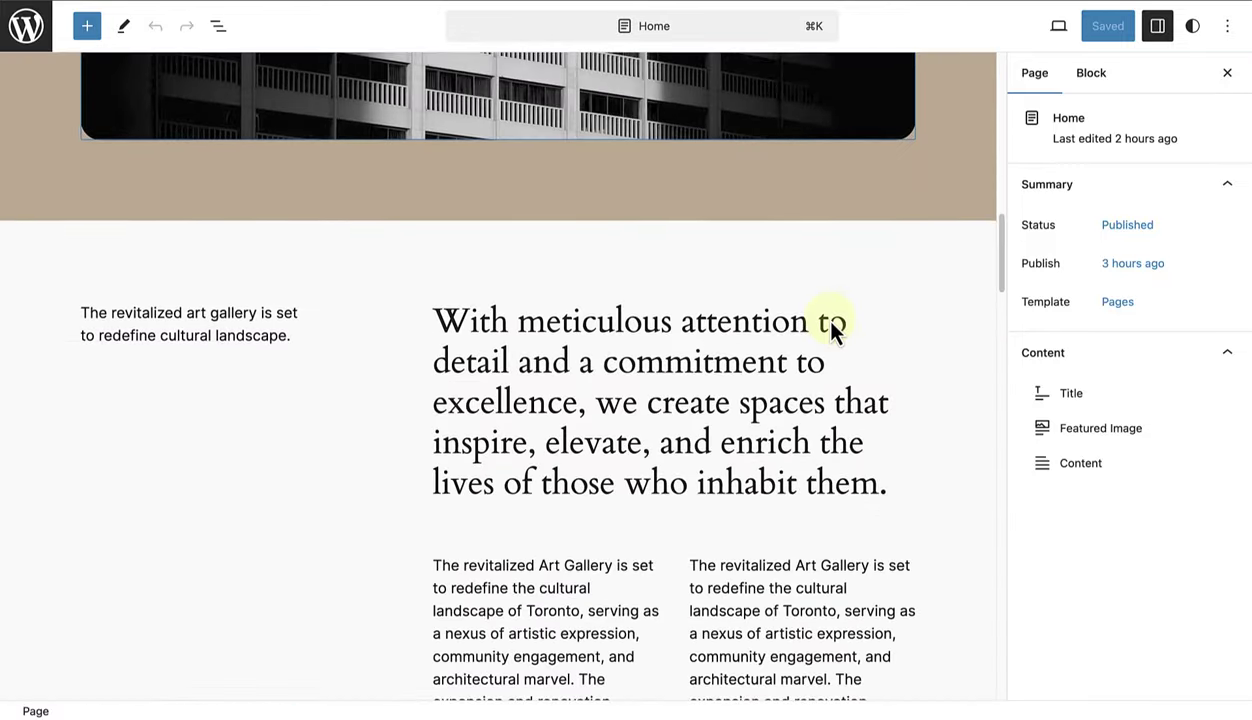
scroll(830, 321, up, 10)
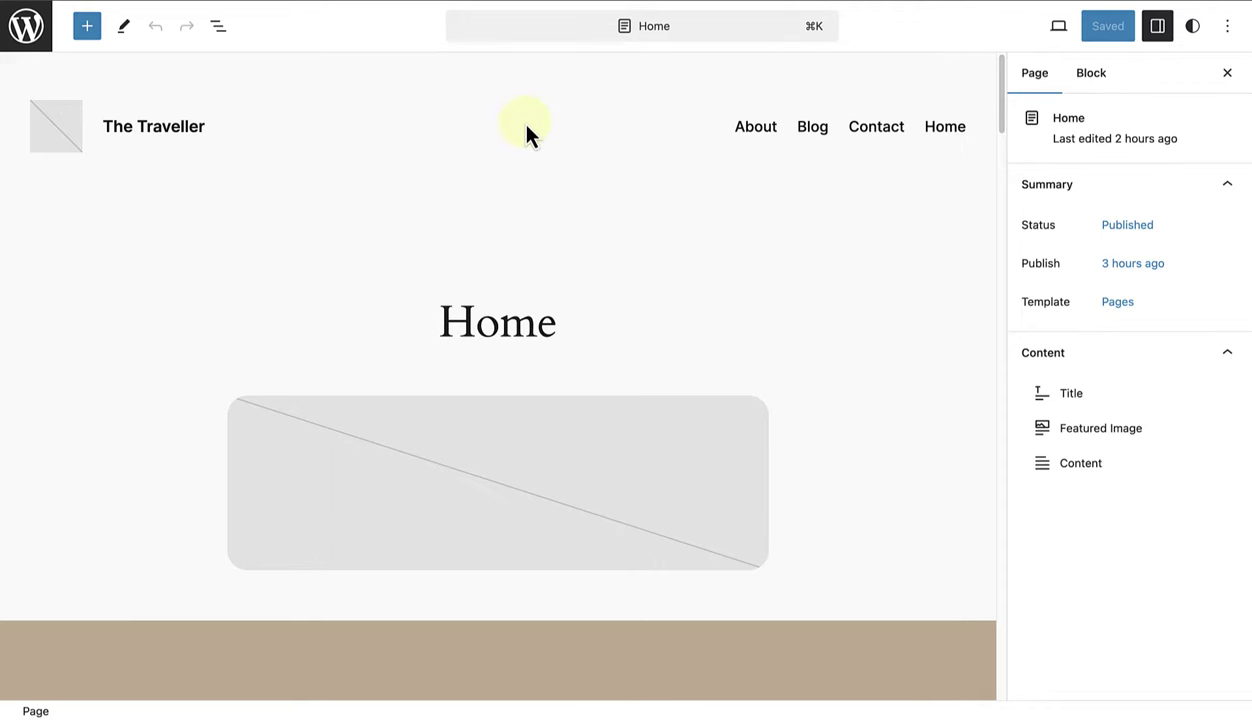
Switch to editing the page template and select its Header template part
click(526, 123)
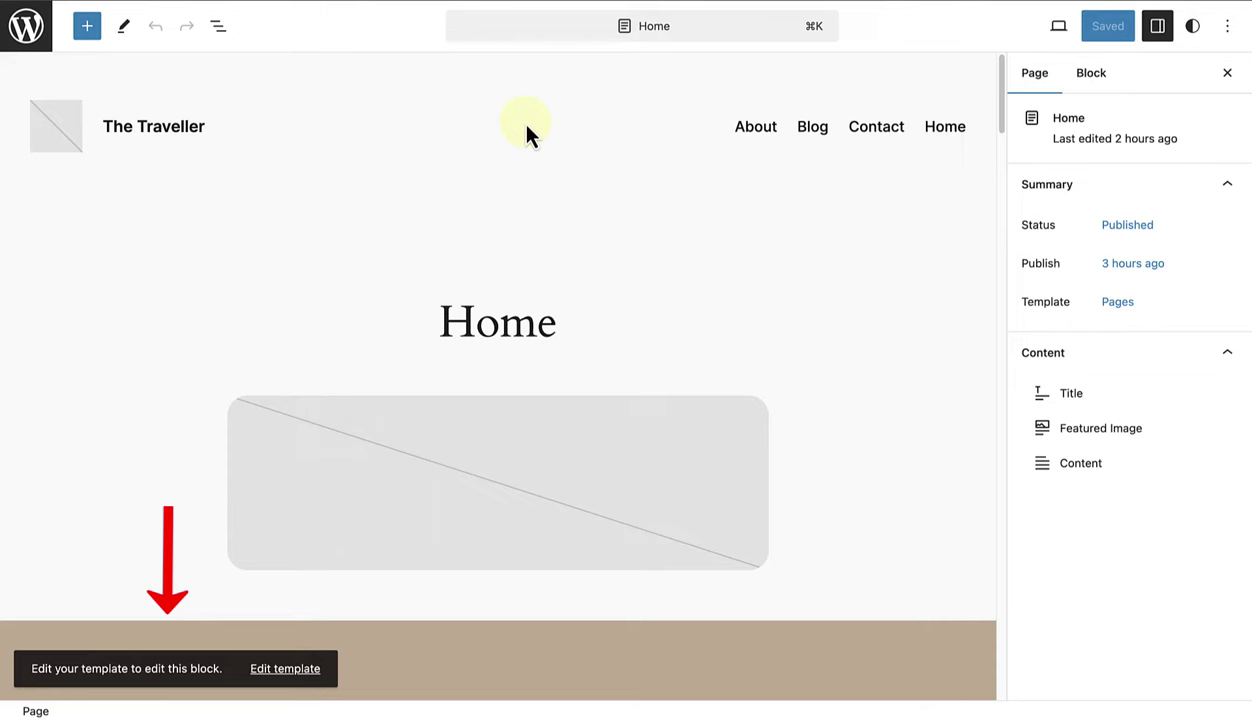
click(292, 670)
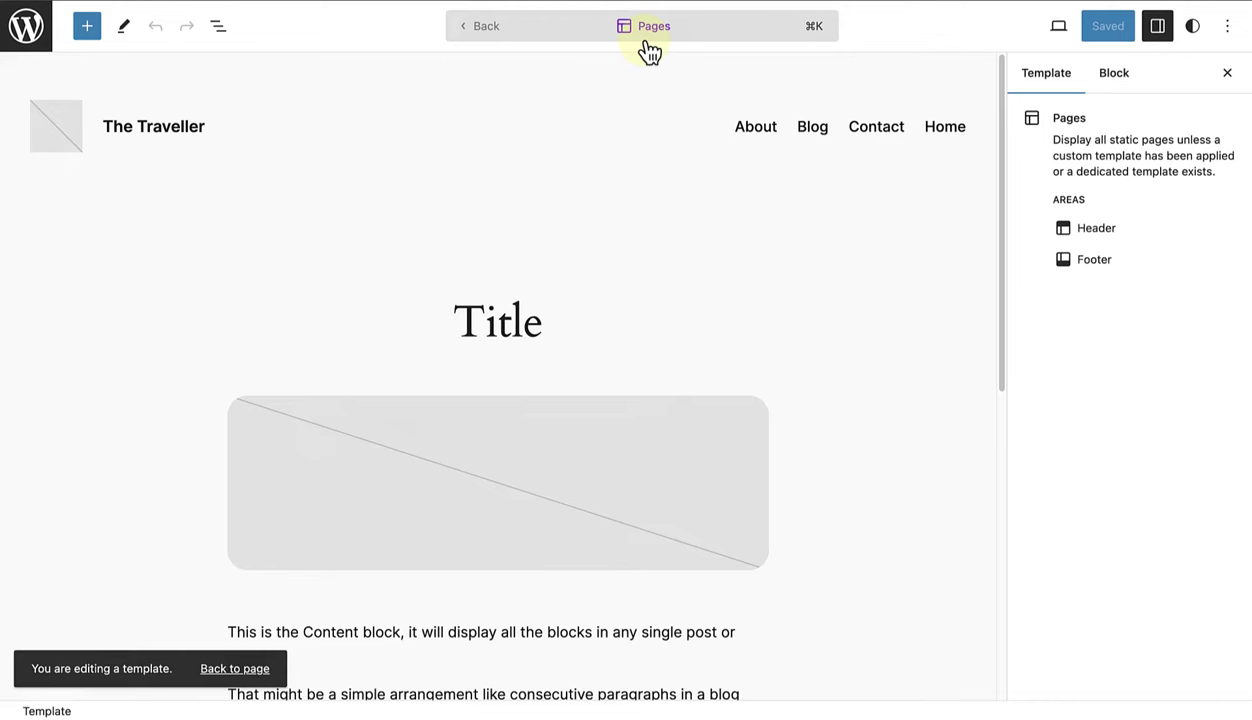
click(518, 133)
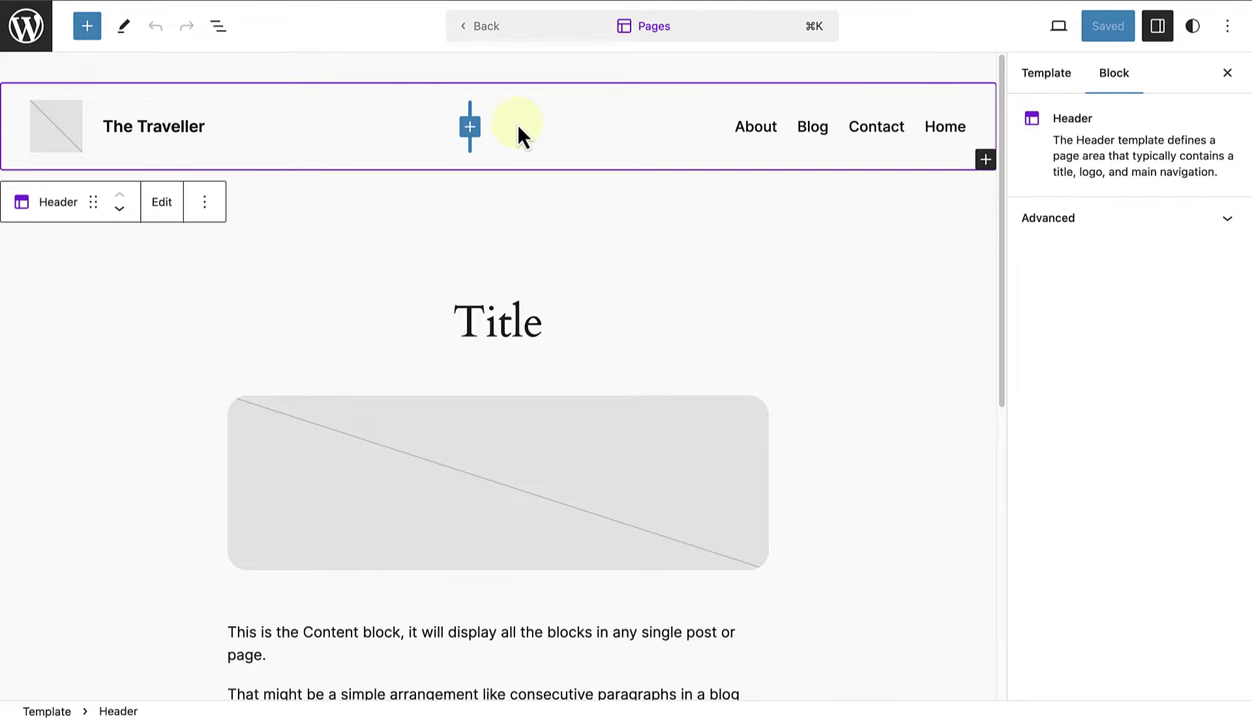
Convert the header navigation's Page List into individual editable menu links
click(785, 140)
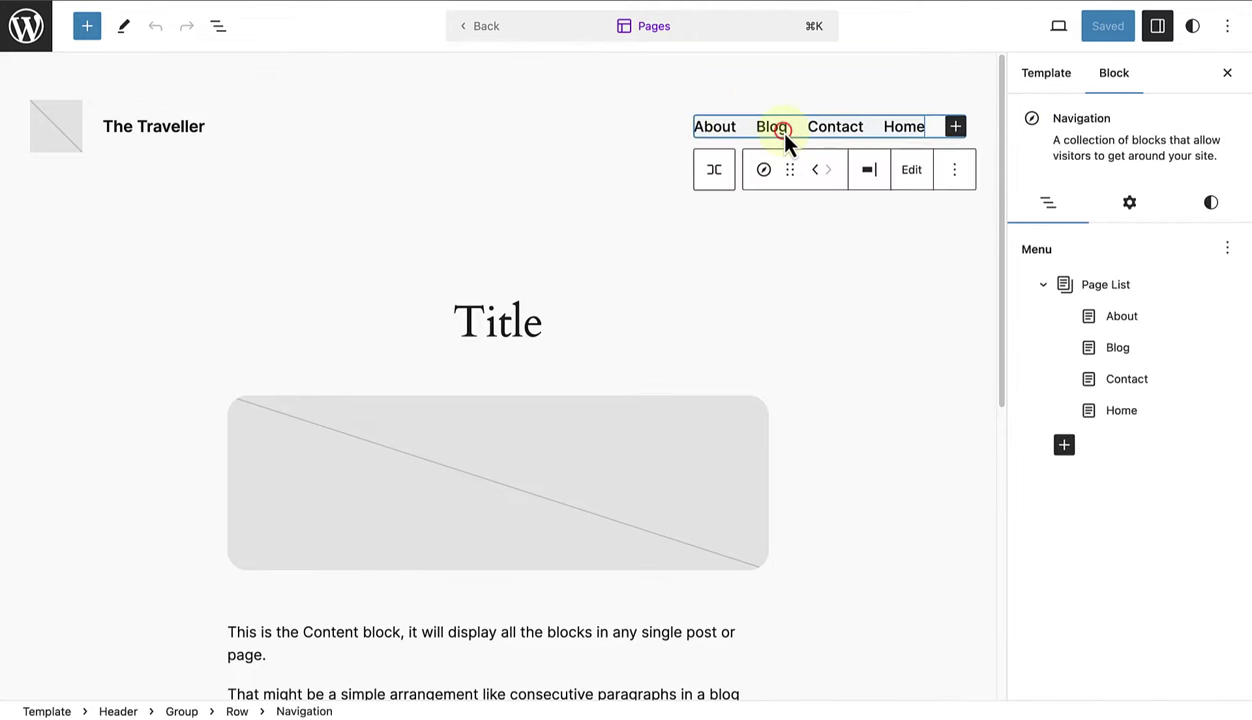
click(230, 30)
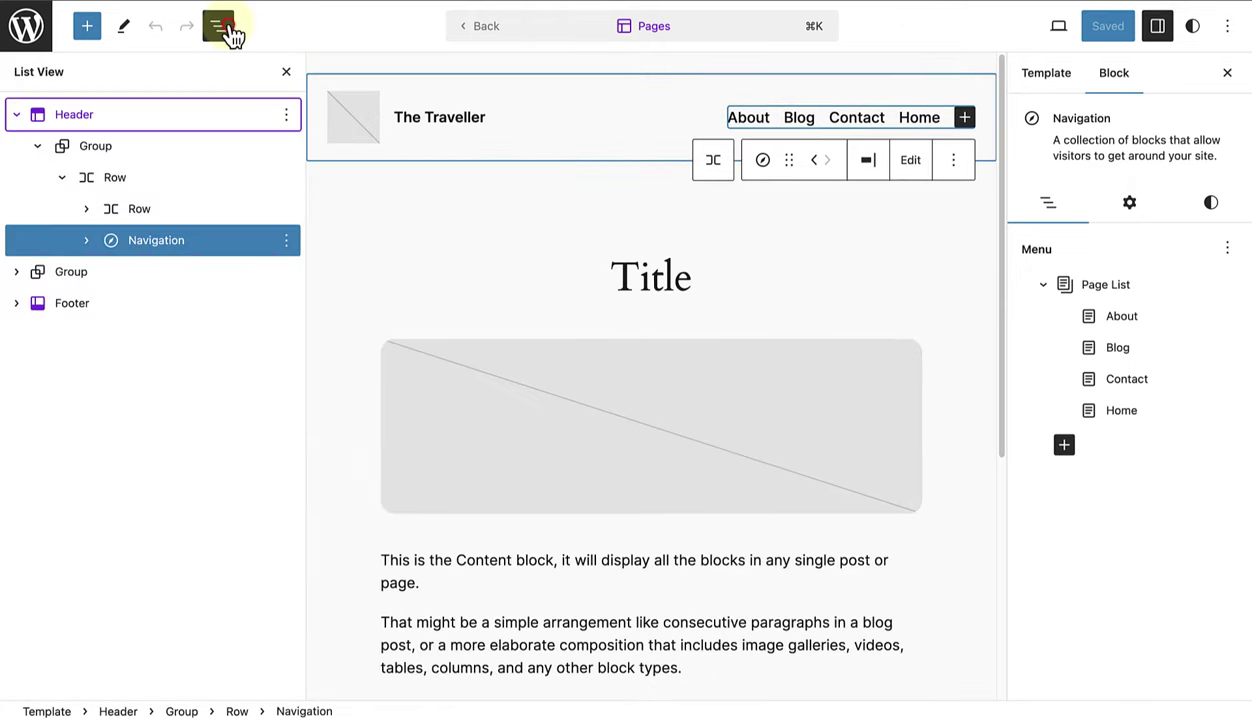
click(88, 242)
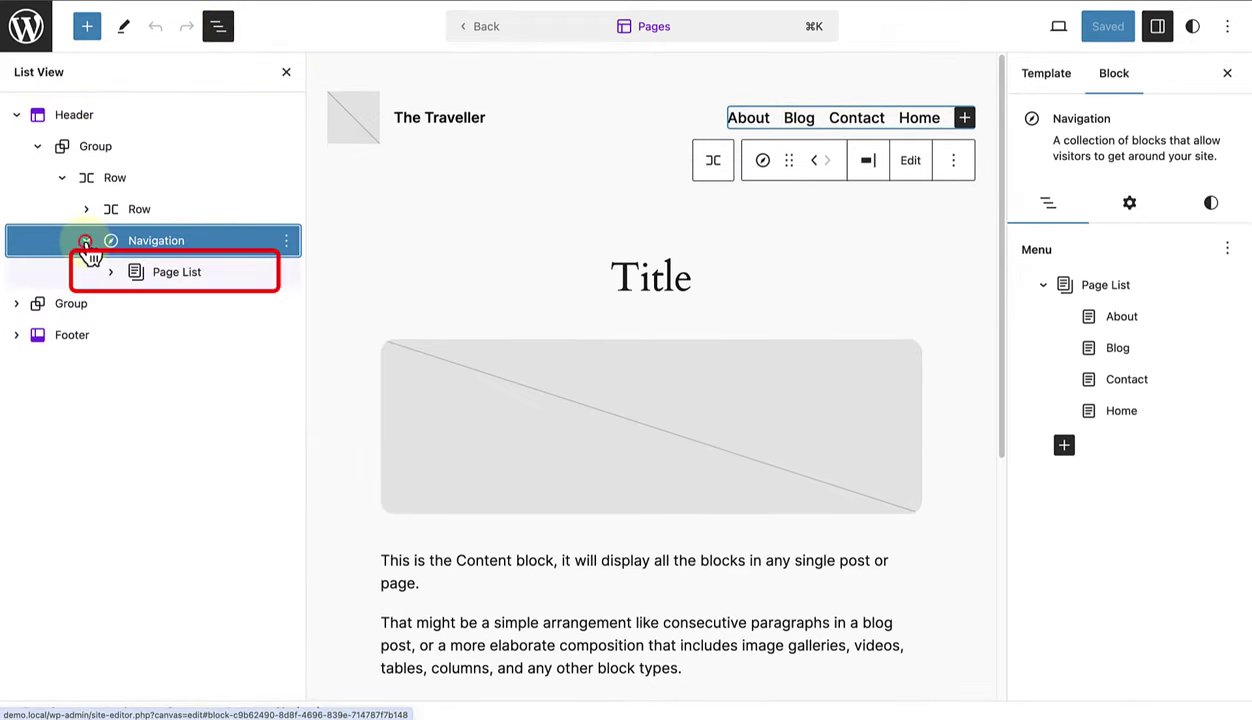
click(168, 281)
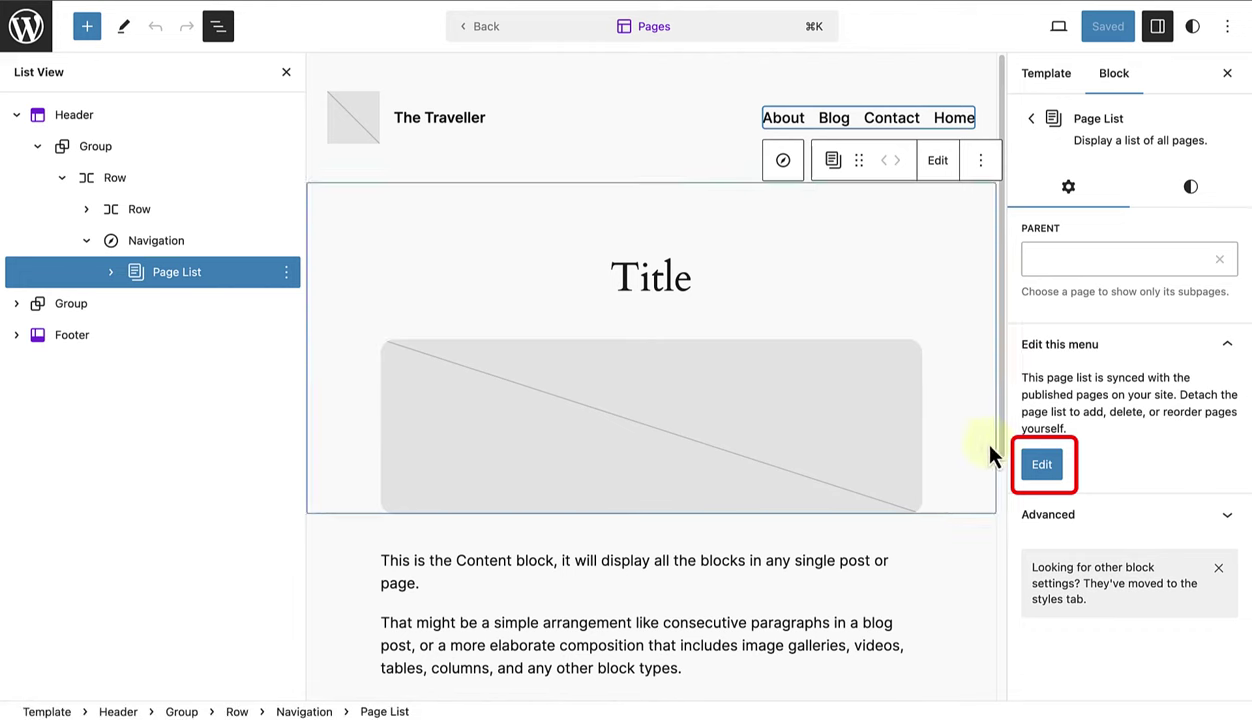
click(1043, 466)
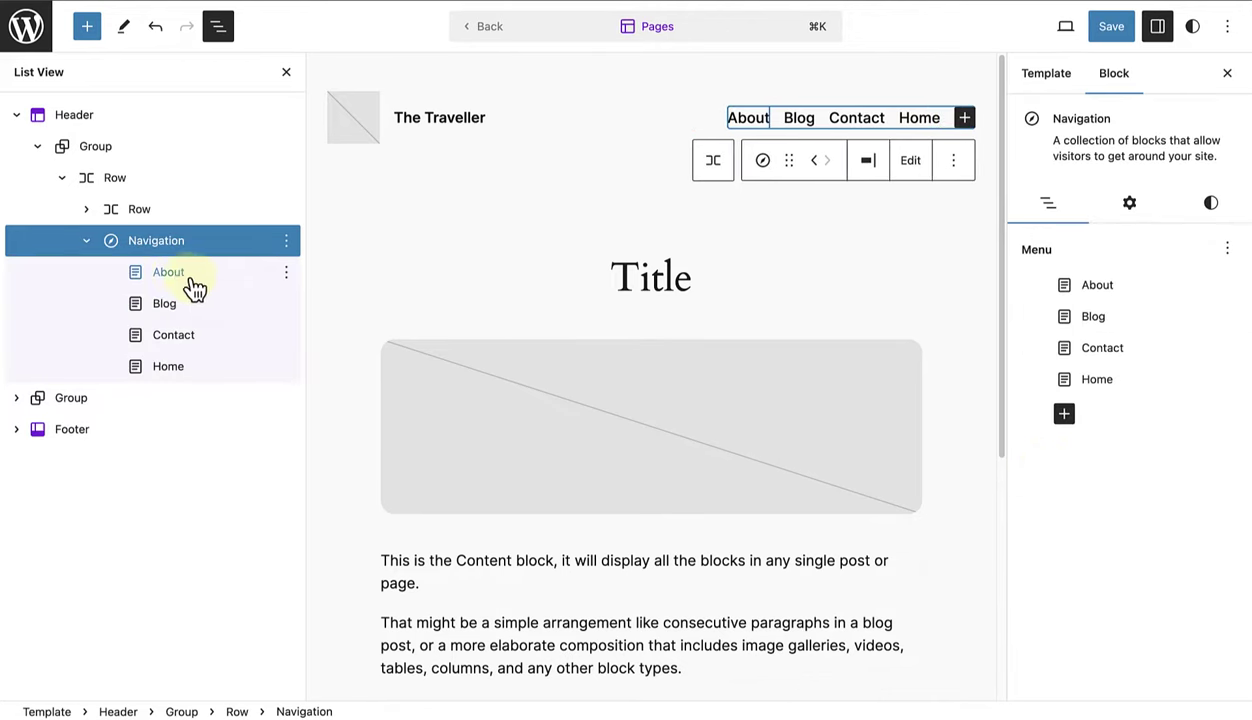
Reorder the menu links to Home, Blog, About, Contact
drag(176, 282, 140, 335)
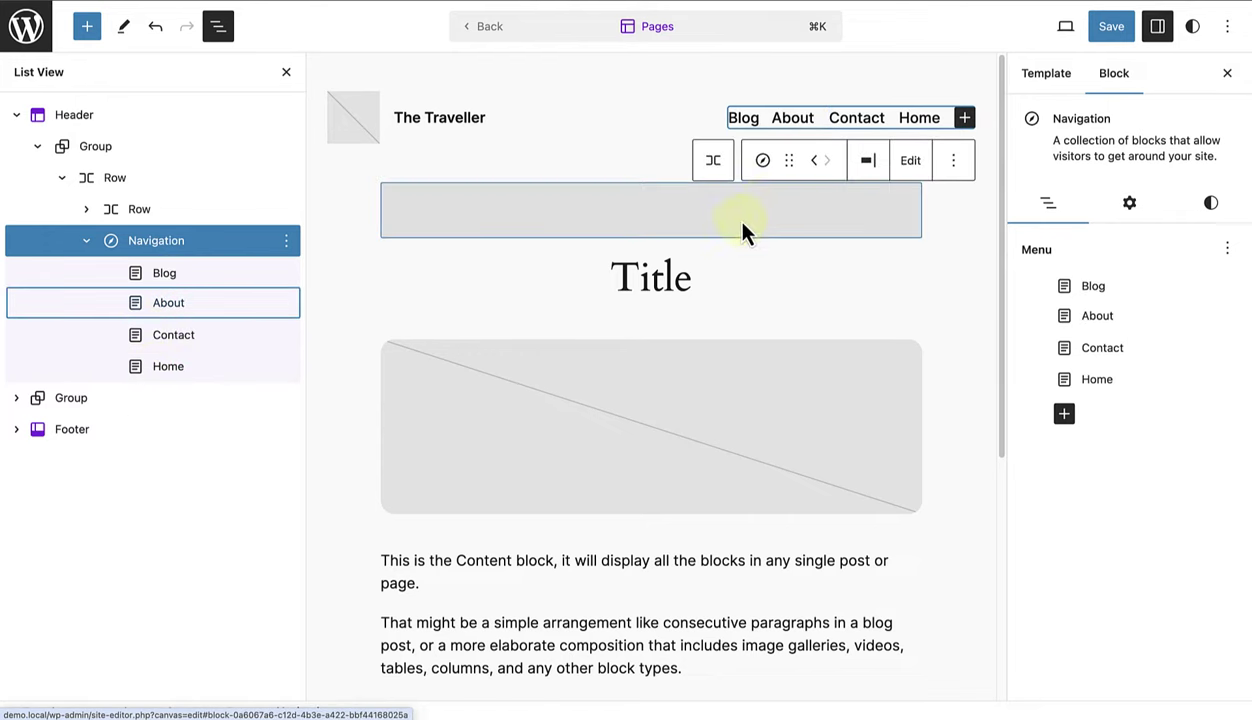
click(912, 118)
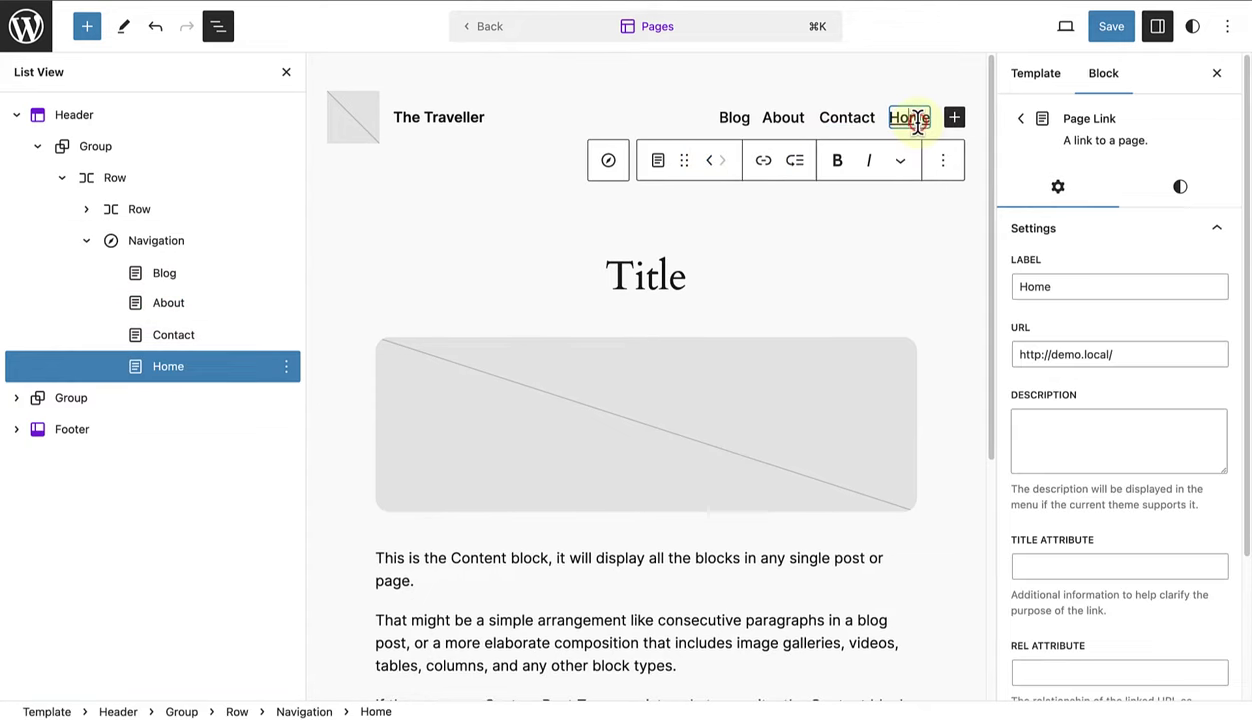
click(708, 163)
click(708, 163)
click(708, 163)
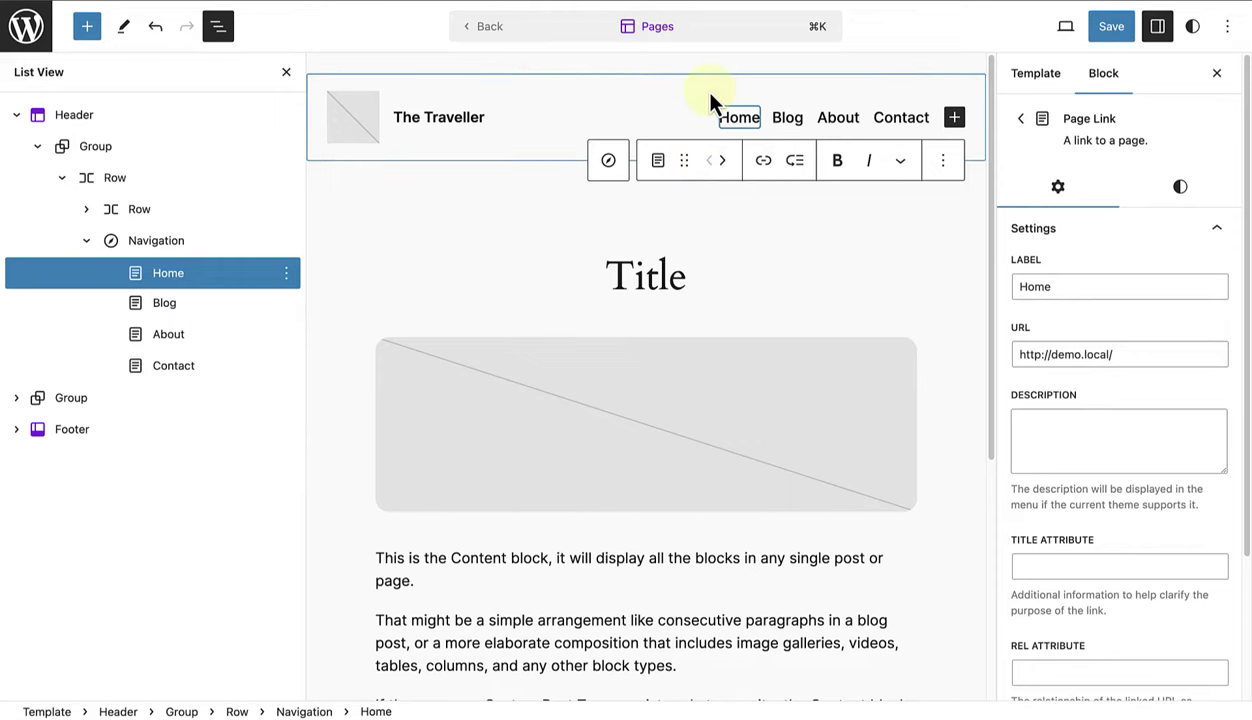
click(708, 115)
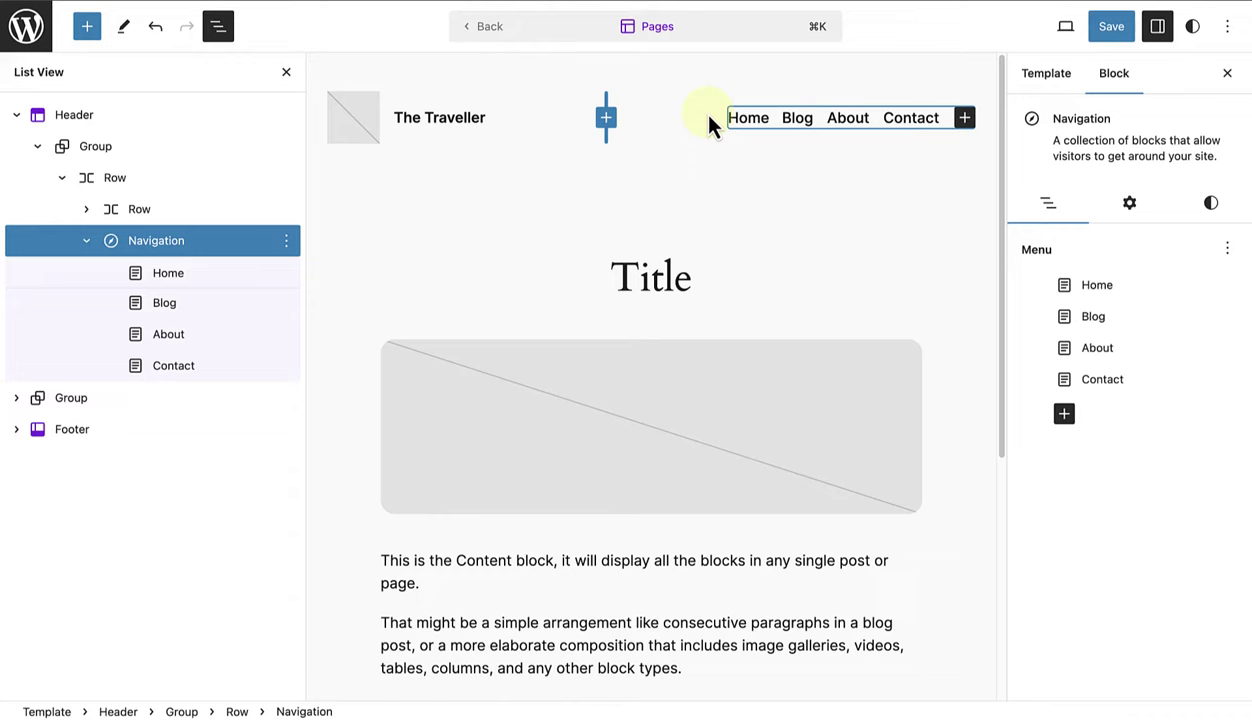
Append a Social Icons block with X and Instagram icons to the header navigation
click(965, 119)
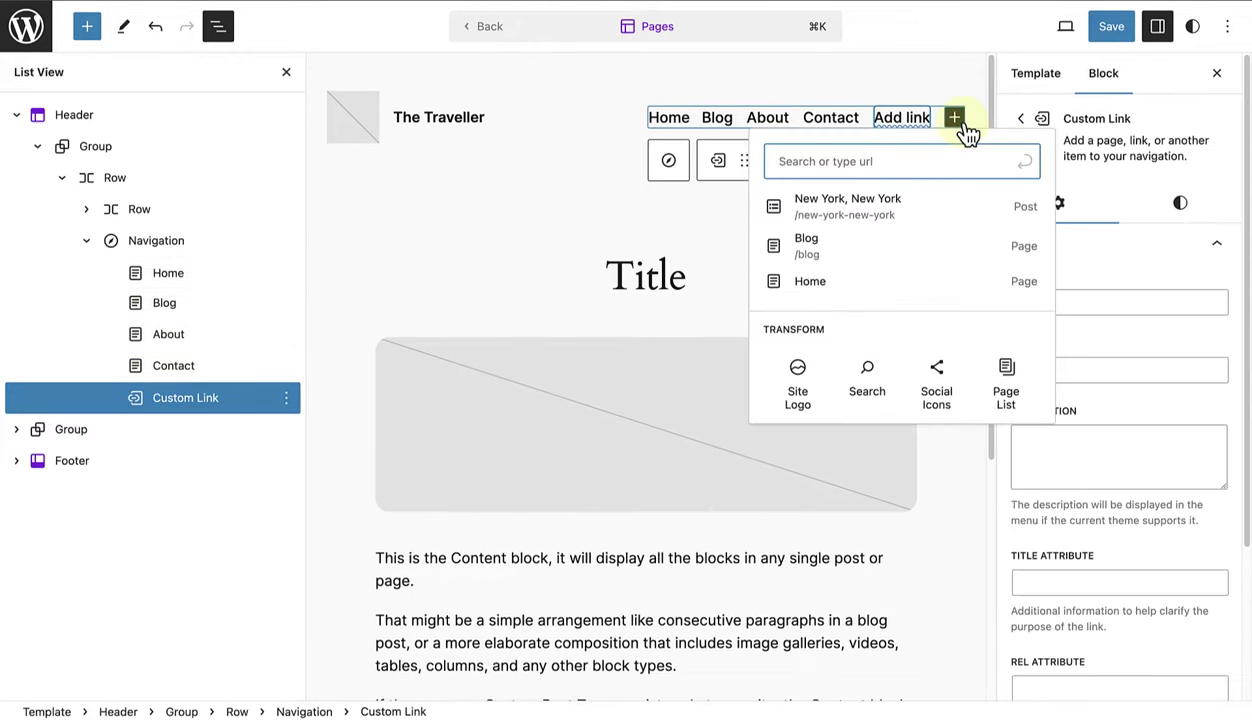
click(944, 390)
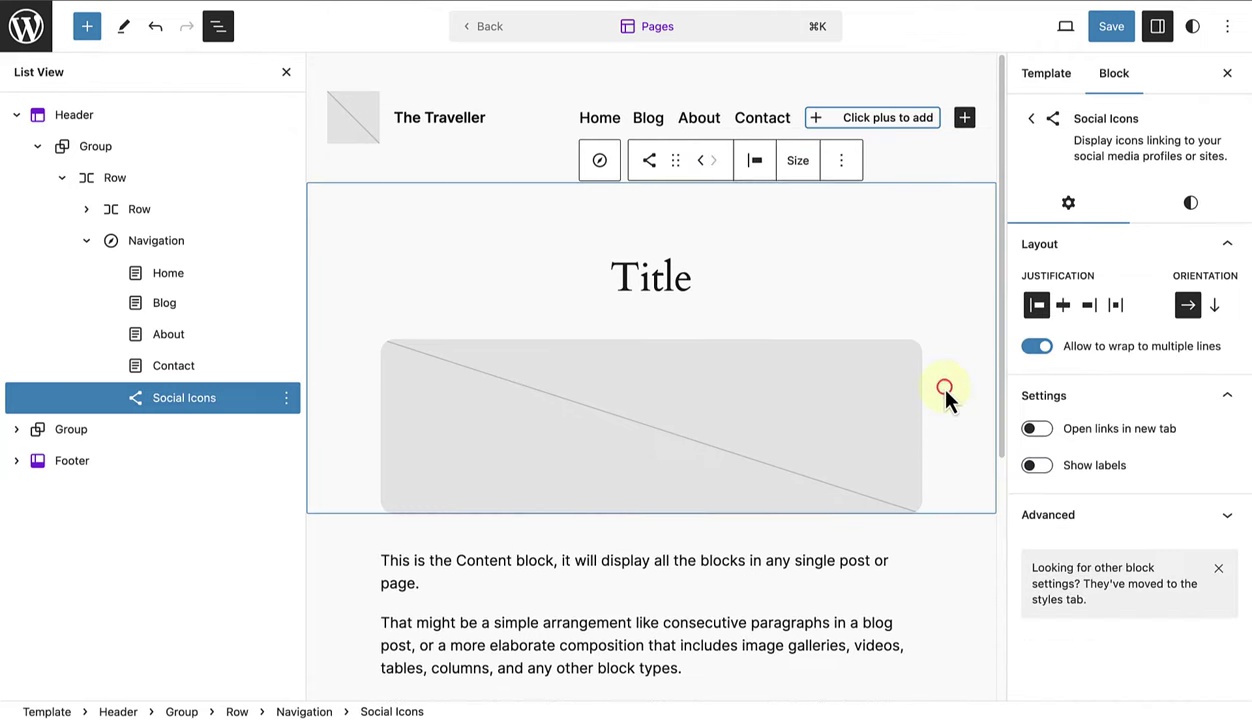
click(817, 119)
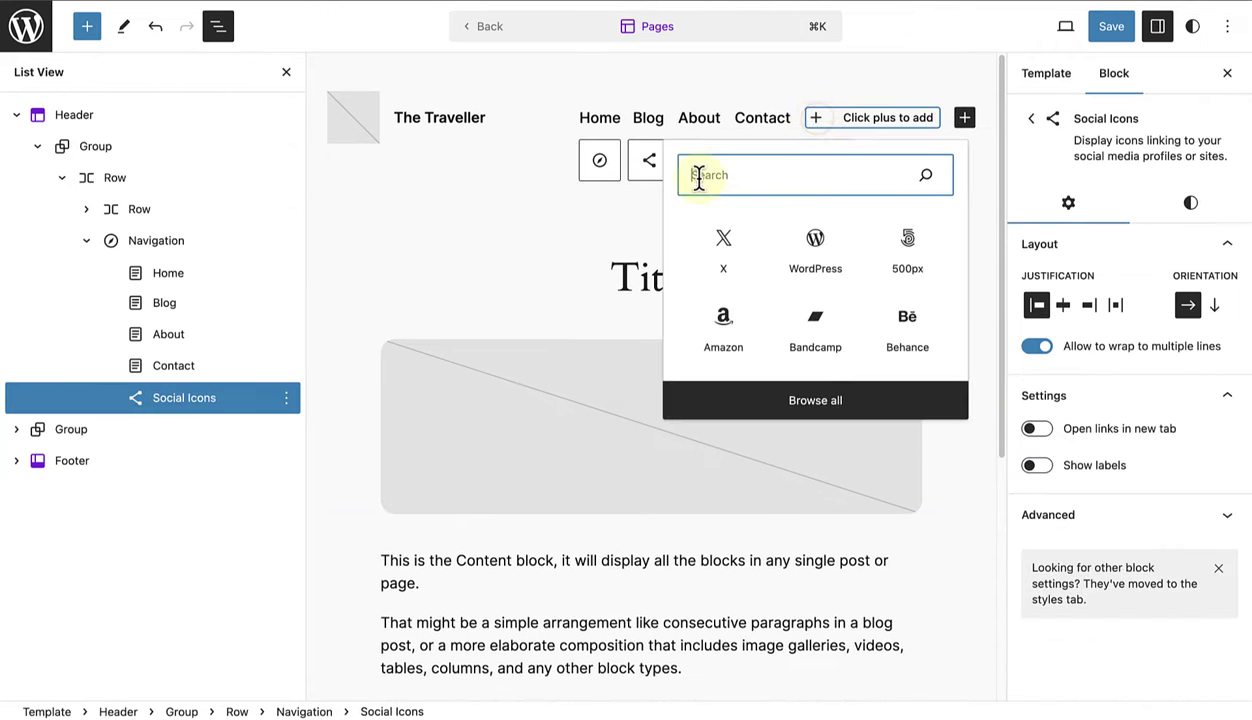
click(724, 241)
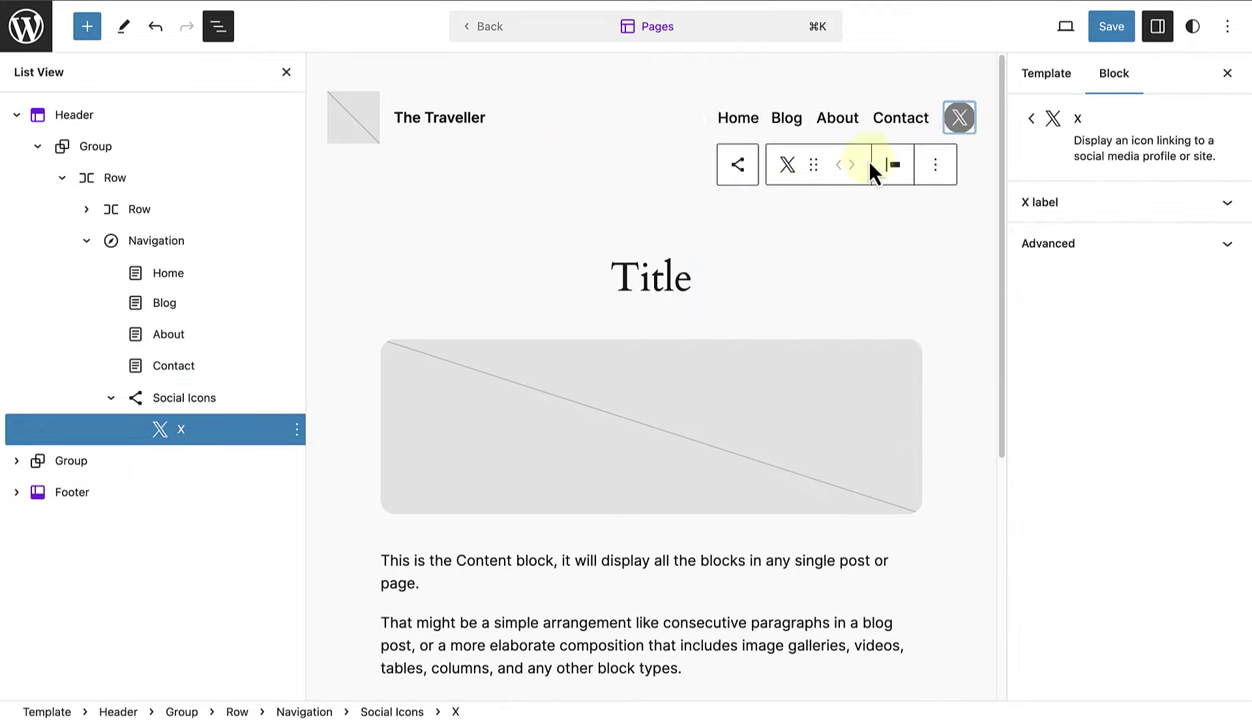
click(972, 128)
click(965, 120)
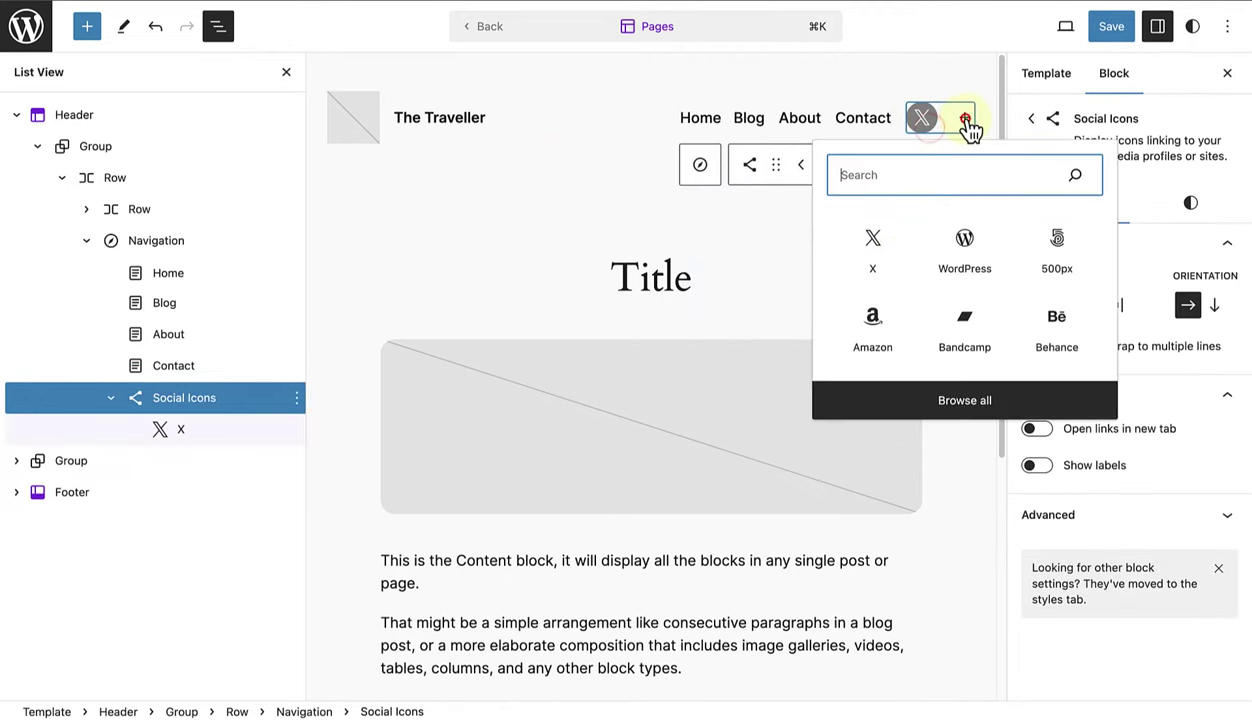
text(insta)
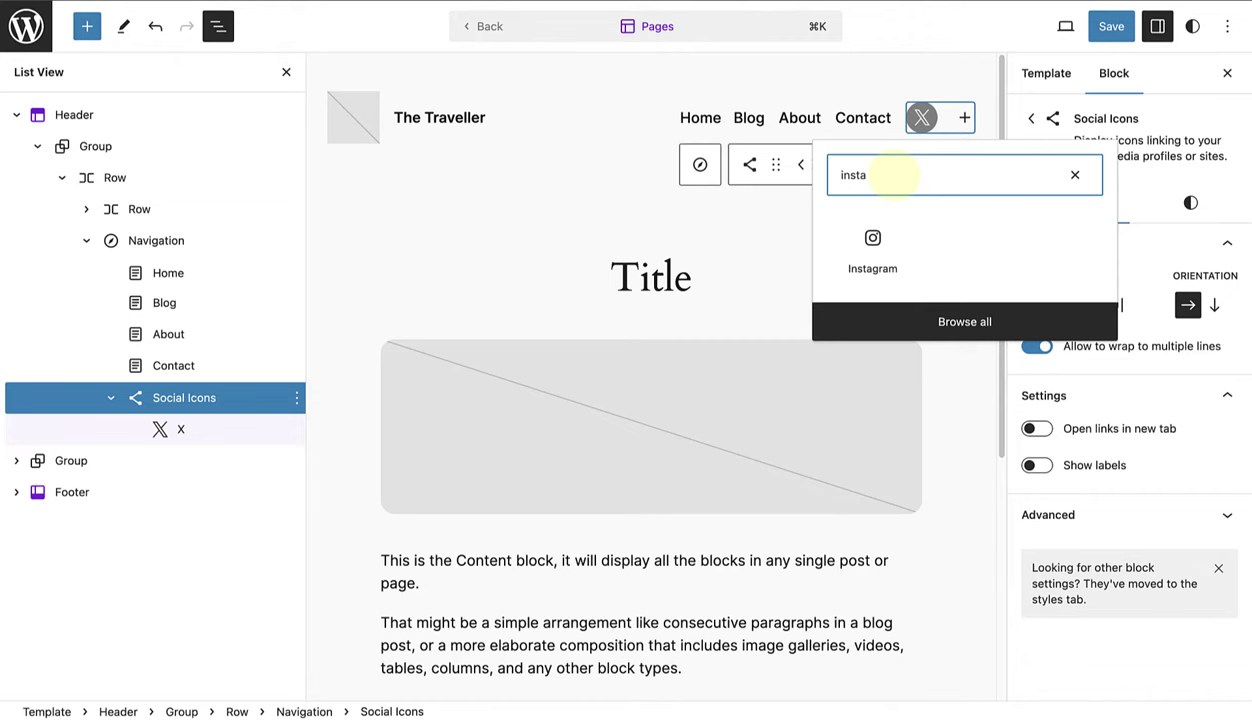
click(870, 248)
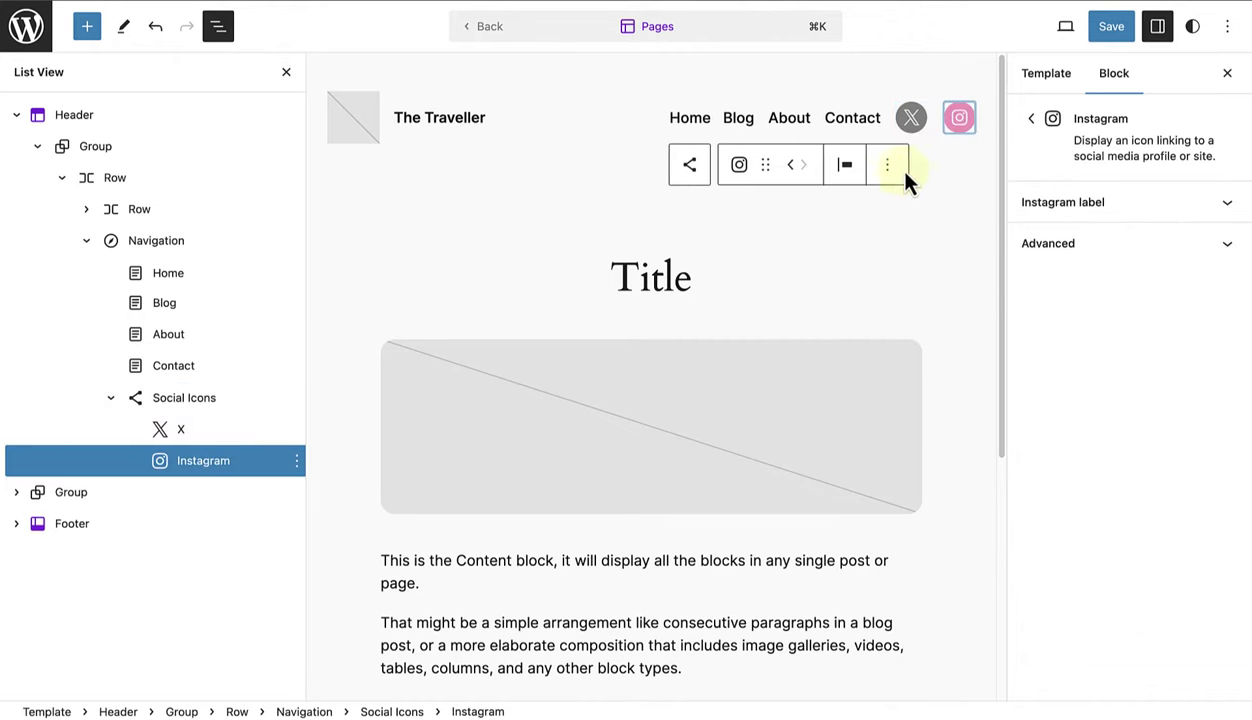
Give the X and Instagram icons the placeholder link 'x' each
click(910, 120)
text(x)
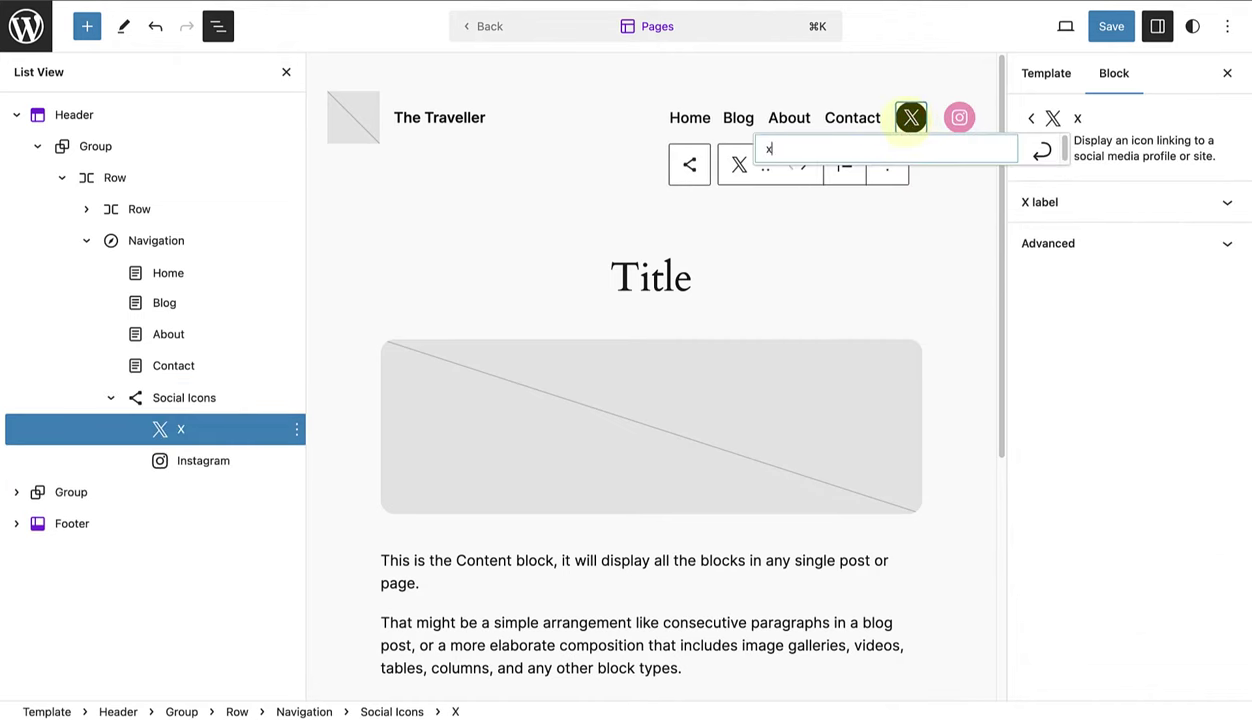
click(957, 120)
text(x)
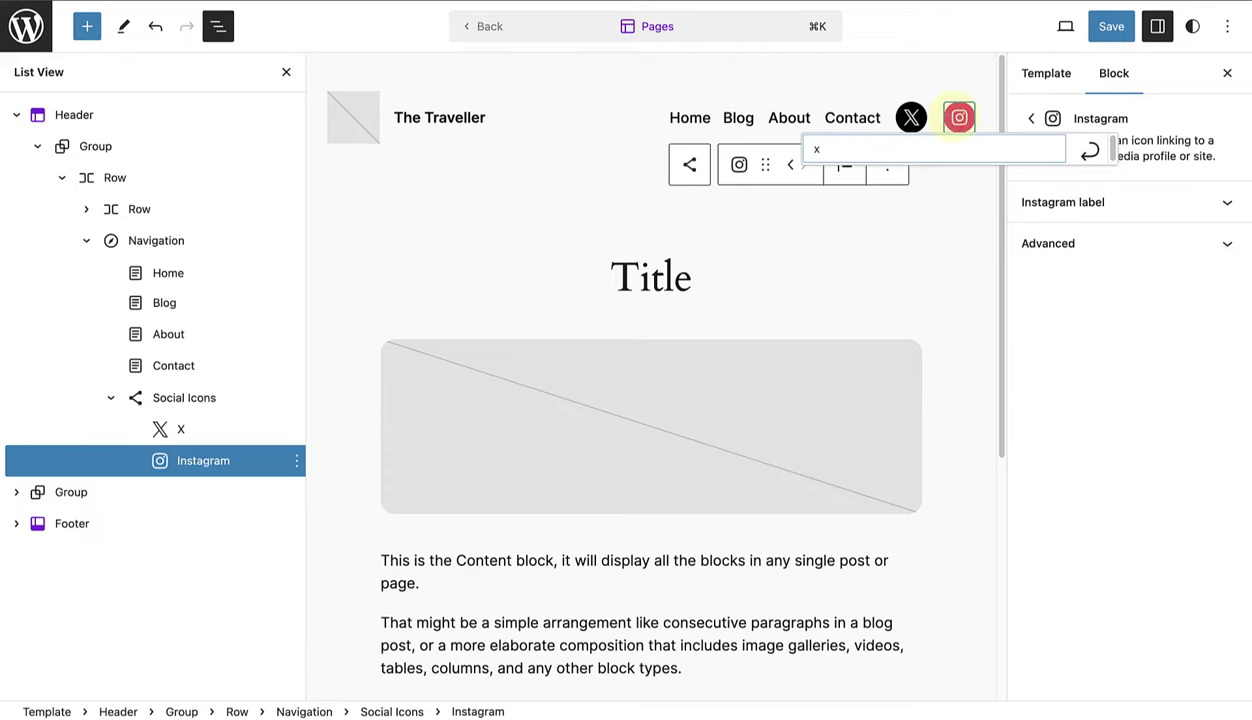
click(158, 245)
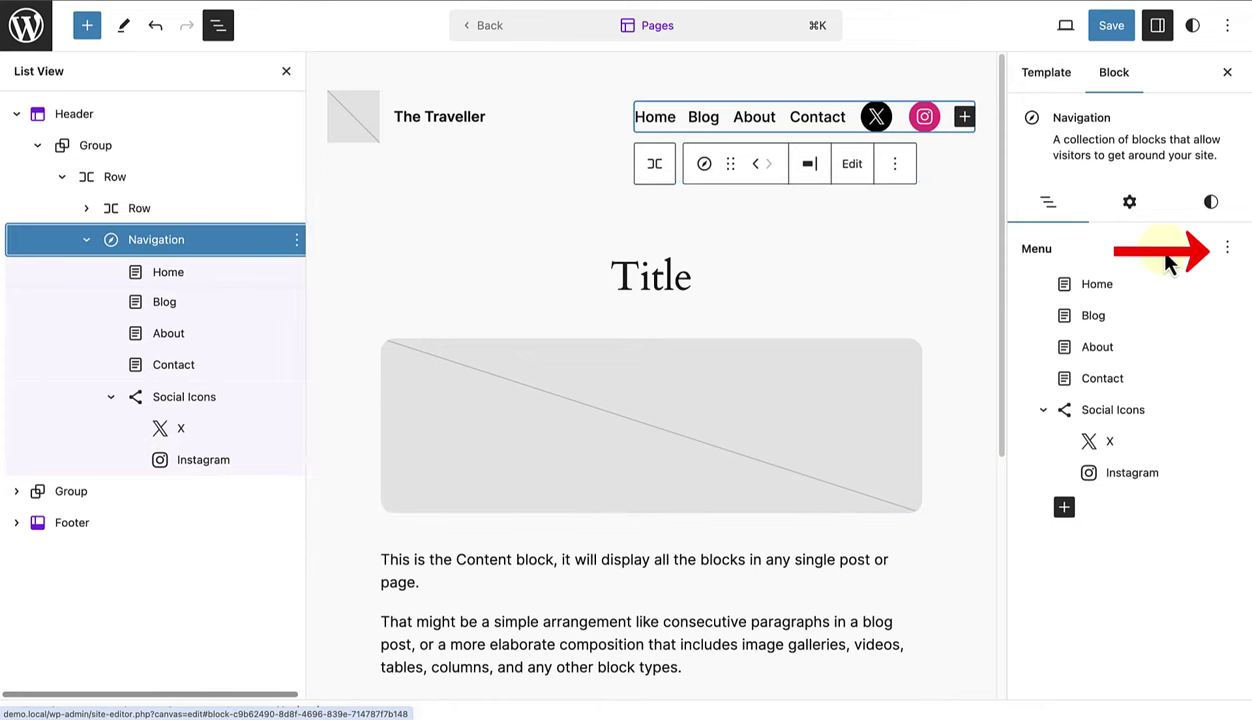
click(1227, 248)
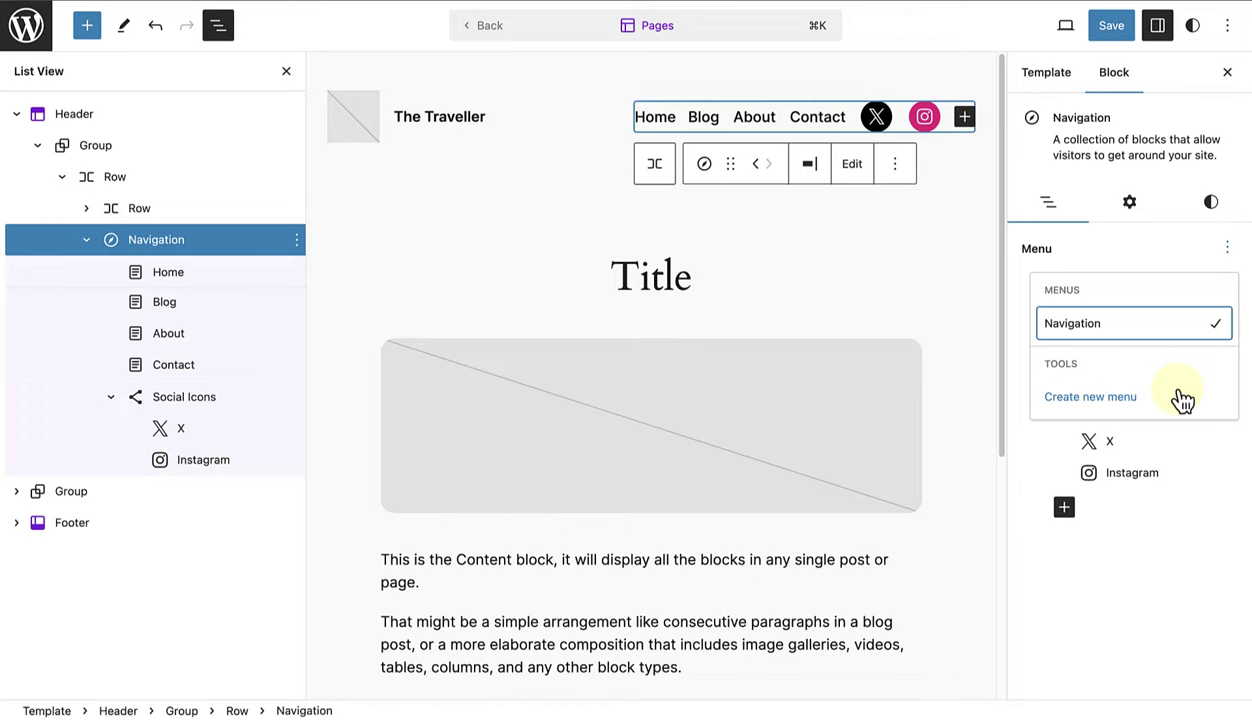
Close the menu list and switch the Navigation block sidebar from Settings to Styles
click(1160, 262)
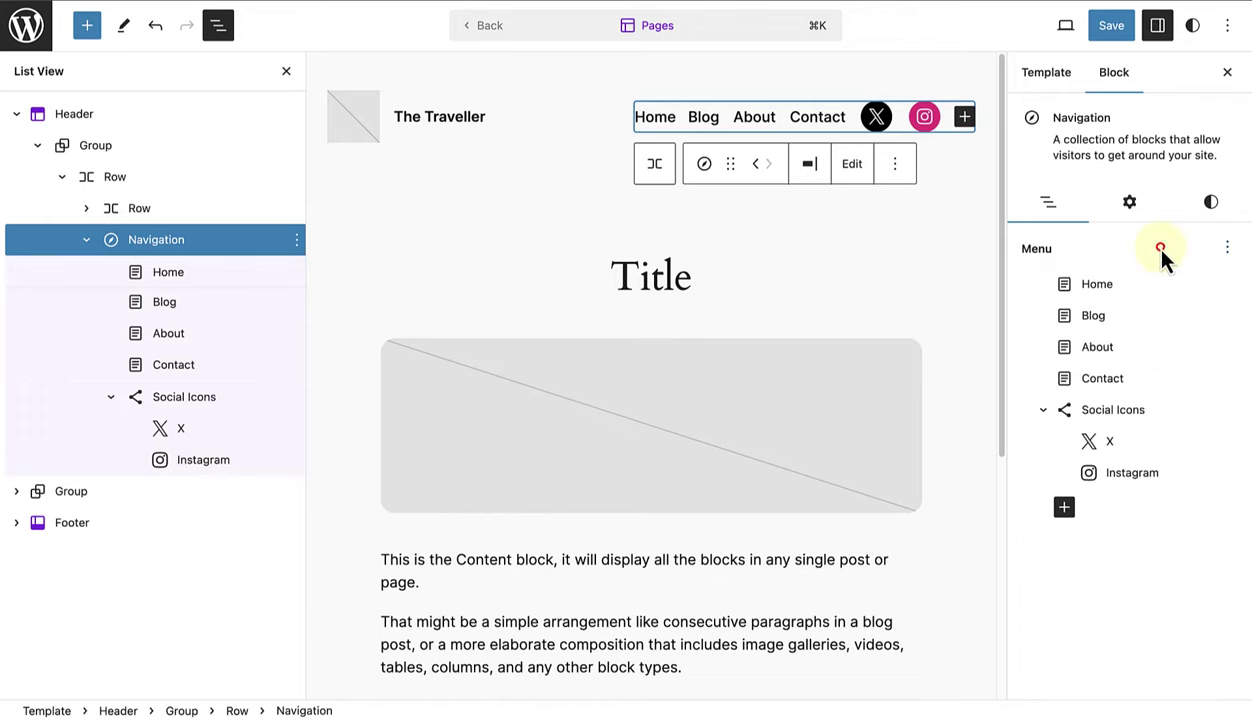
click(1133, 207)
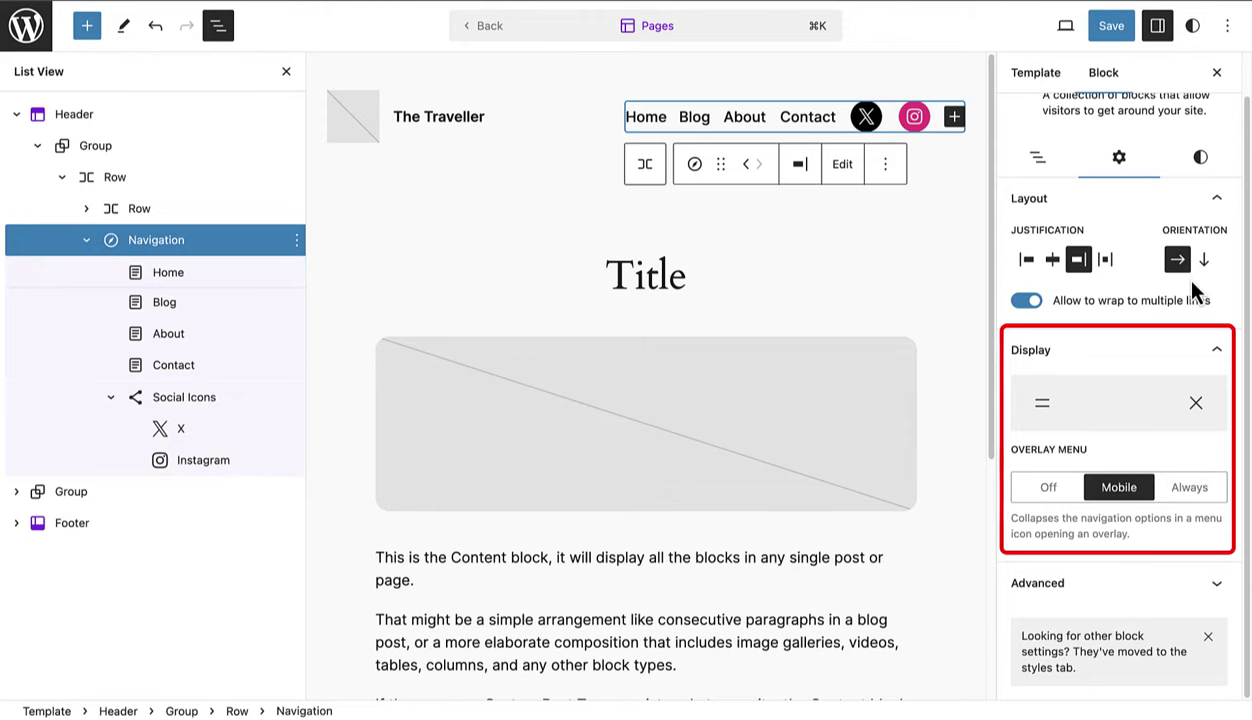
click(1203, 159)
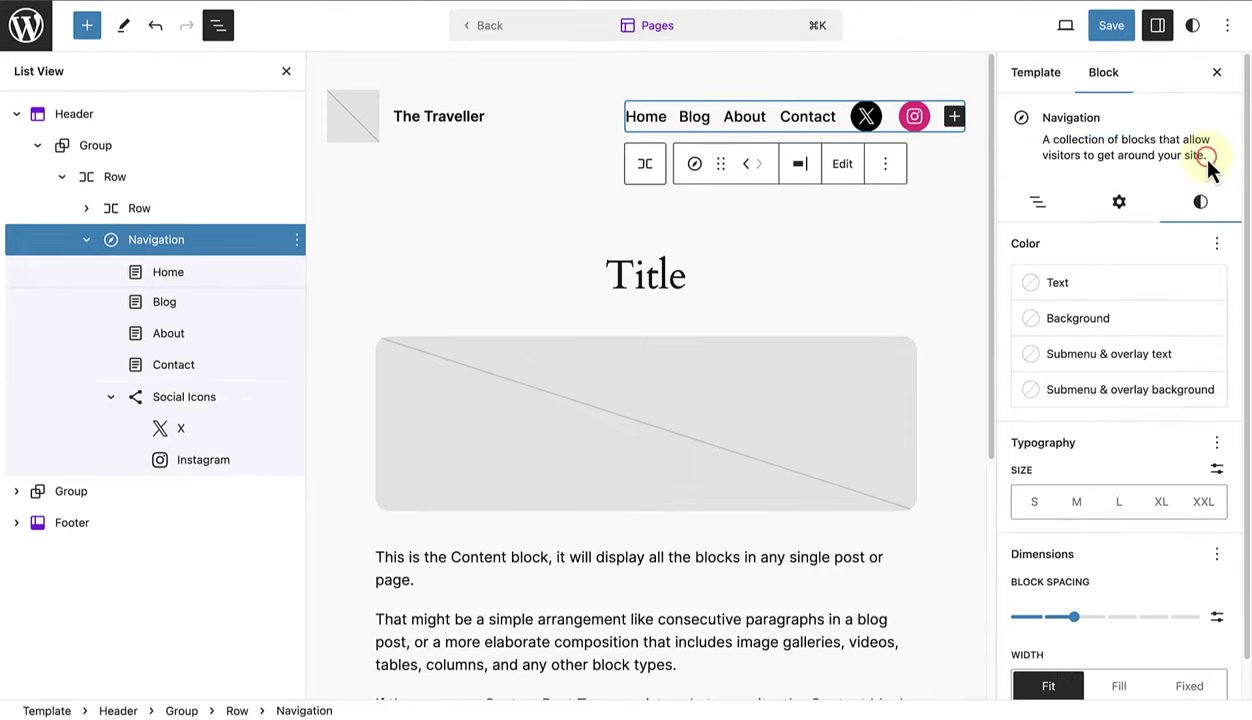
scroll(1245, 160, down, 1)
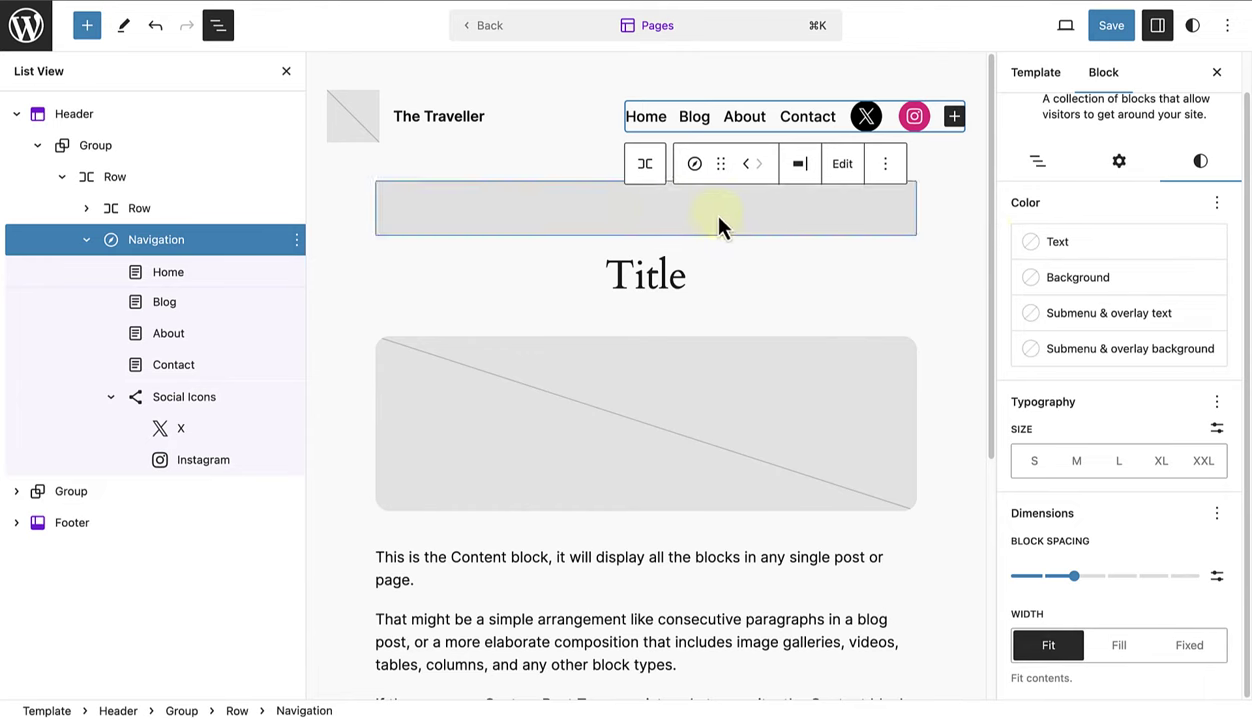
Upload Logos (4).png through the media library and set it as the header's site logo
click(352, 119)
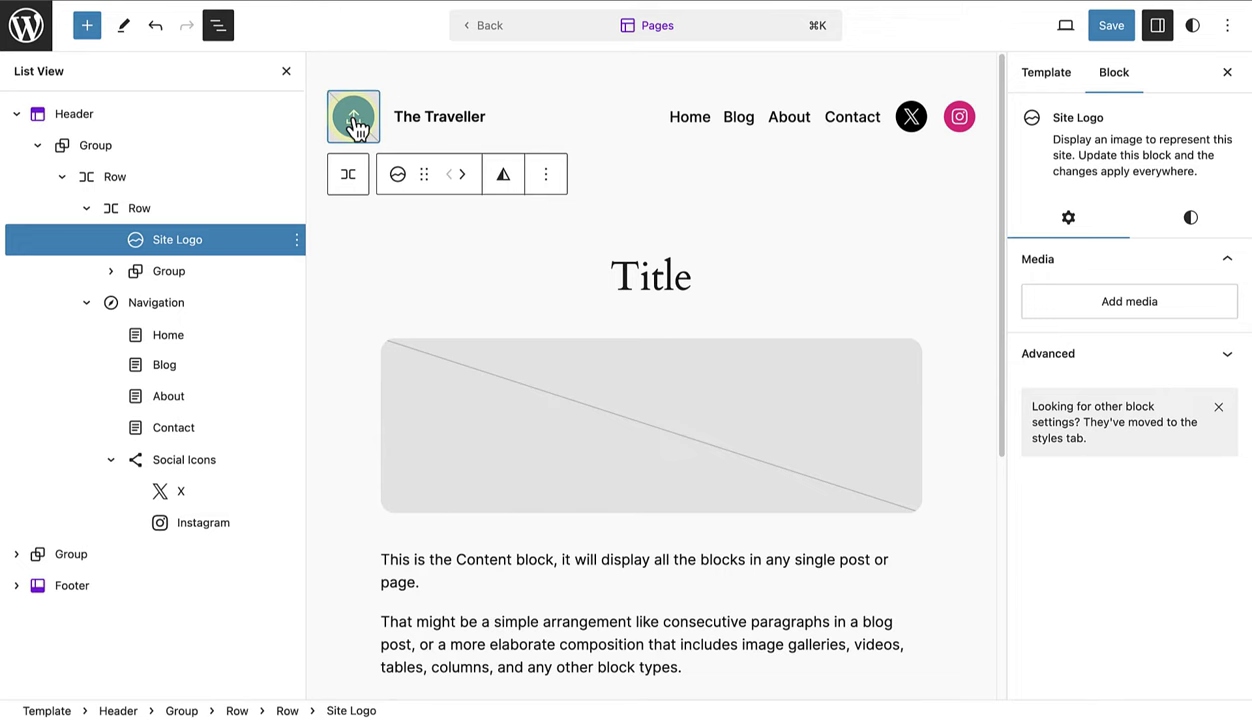
click(354, 121)
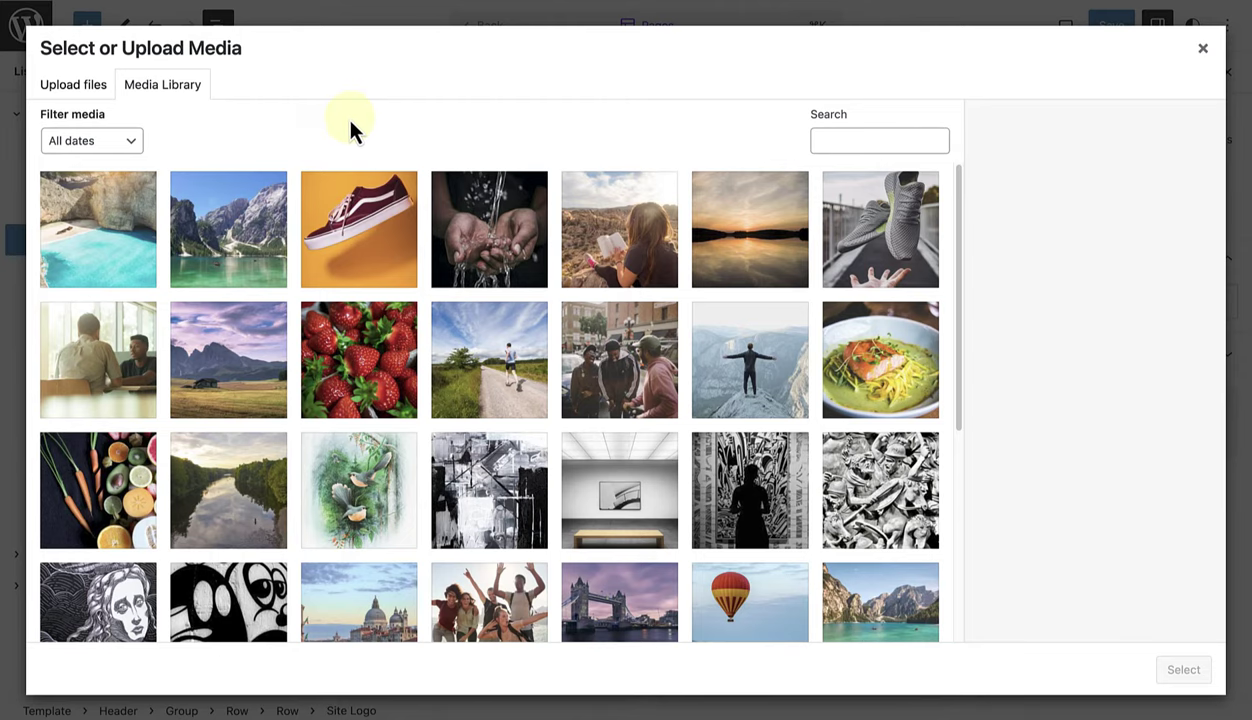
click(77, 87)
click(615, 367)
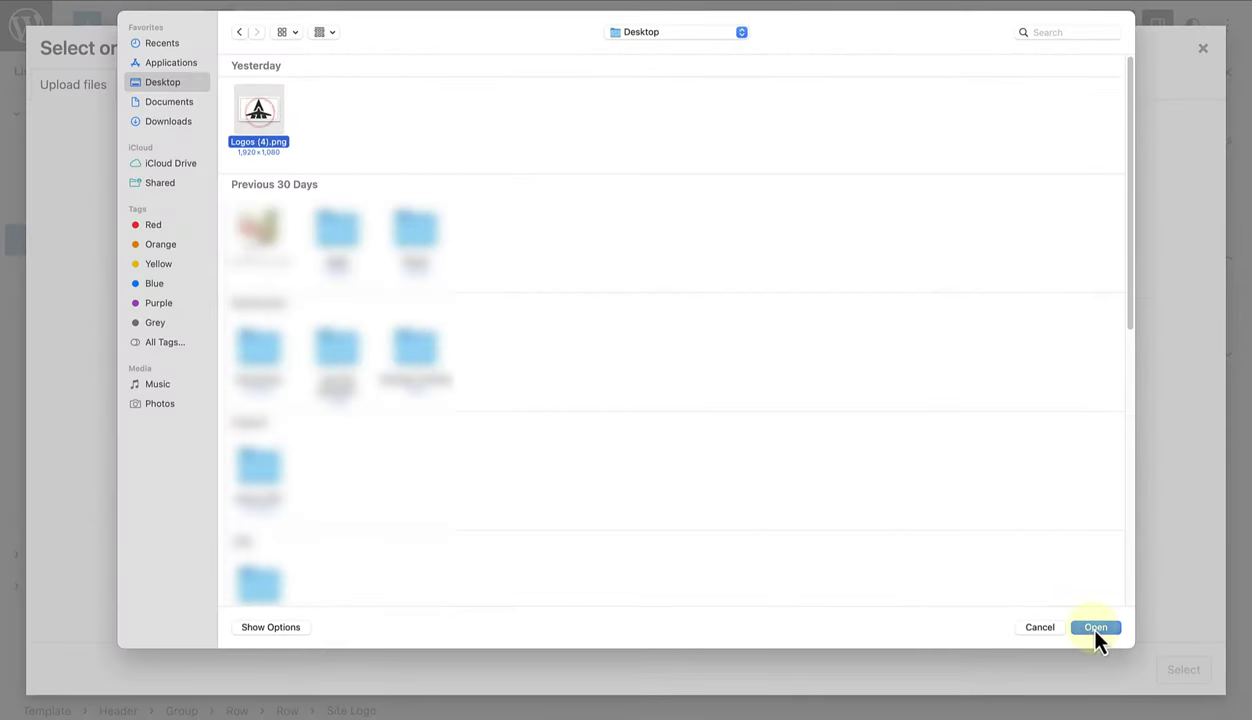
click(1096, 627)
click(1183, 669)
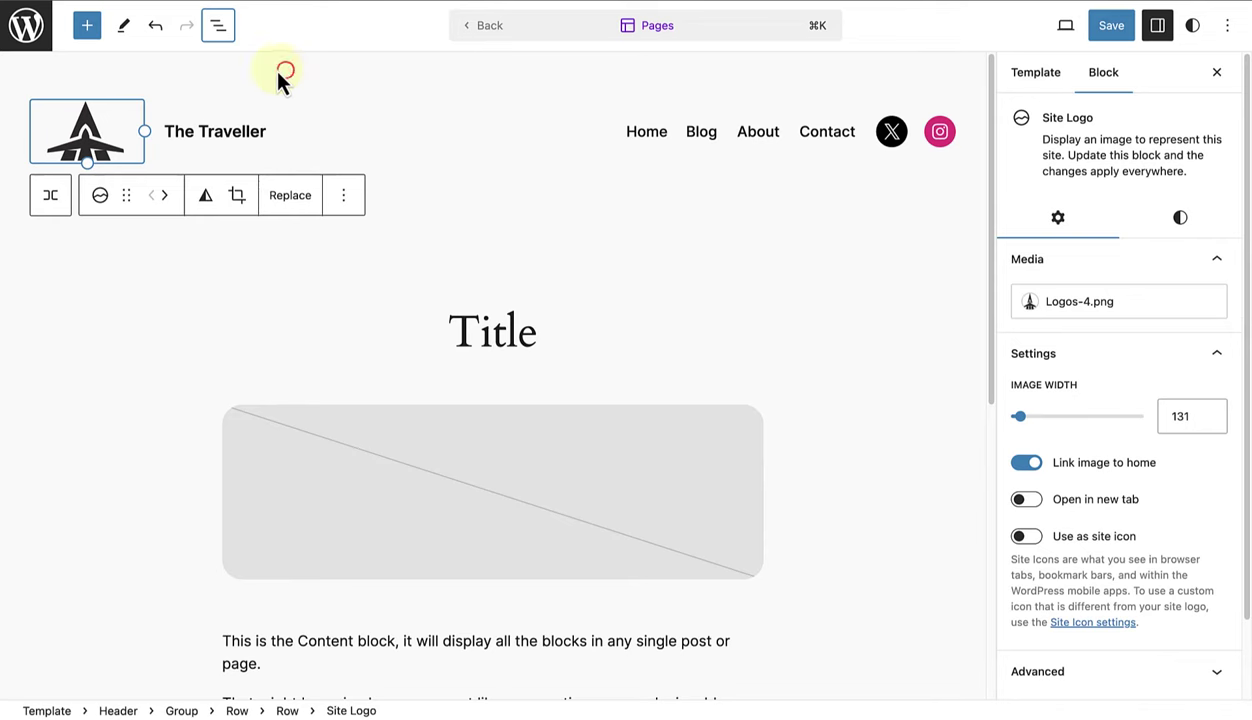
Widen the site logo to 176 pixels and scroll the template down to the footer
drag(143, 133, 187, 173)
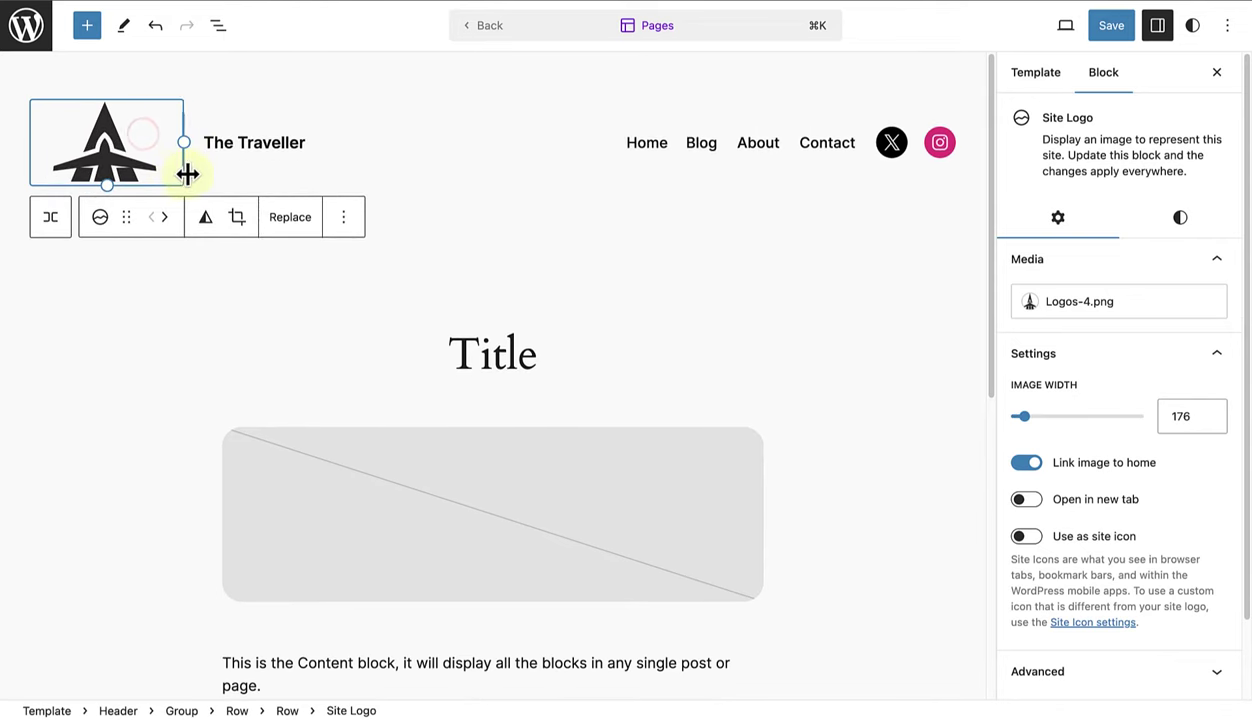
click(424, 172)
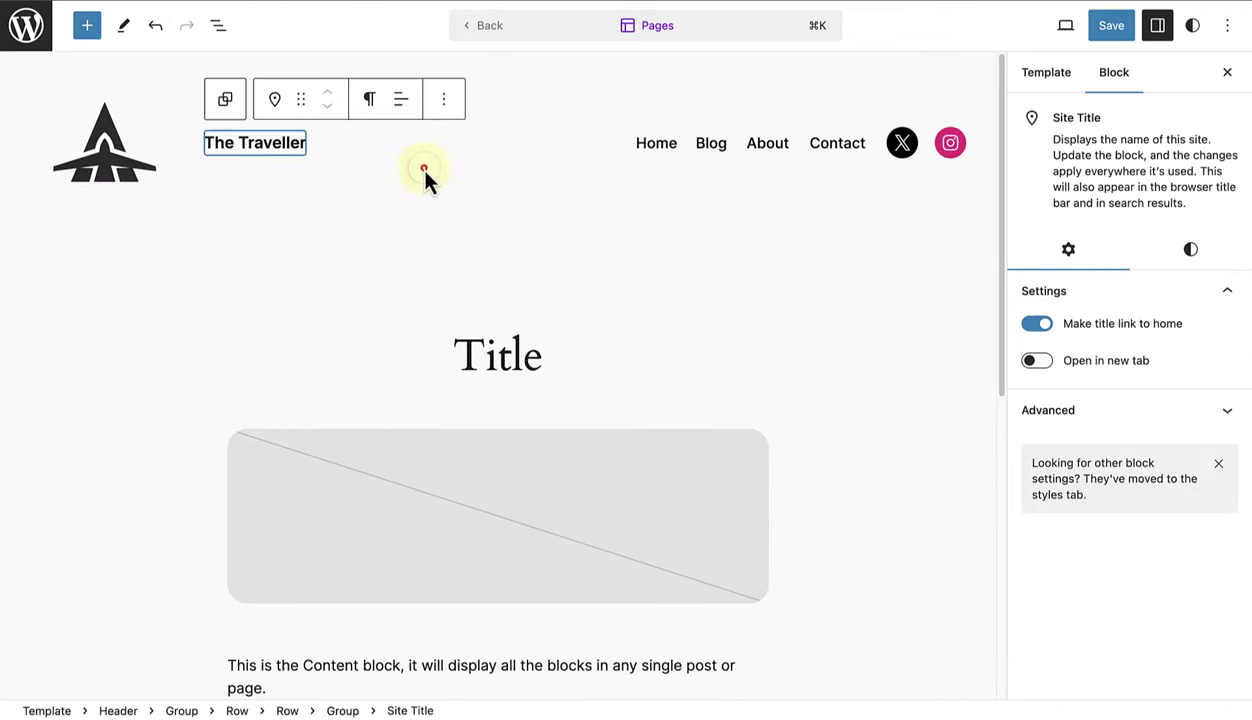
click(424, 174)
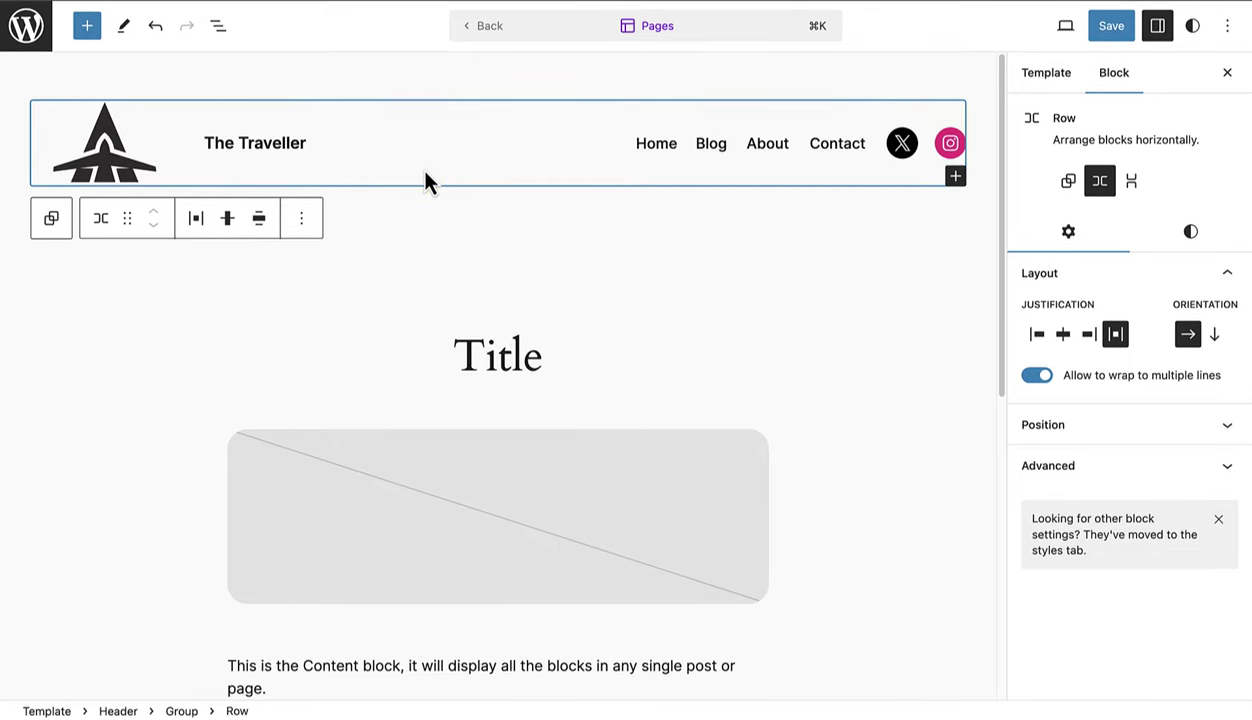
drag(998, 210, 995, 470)
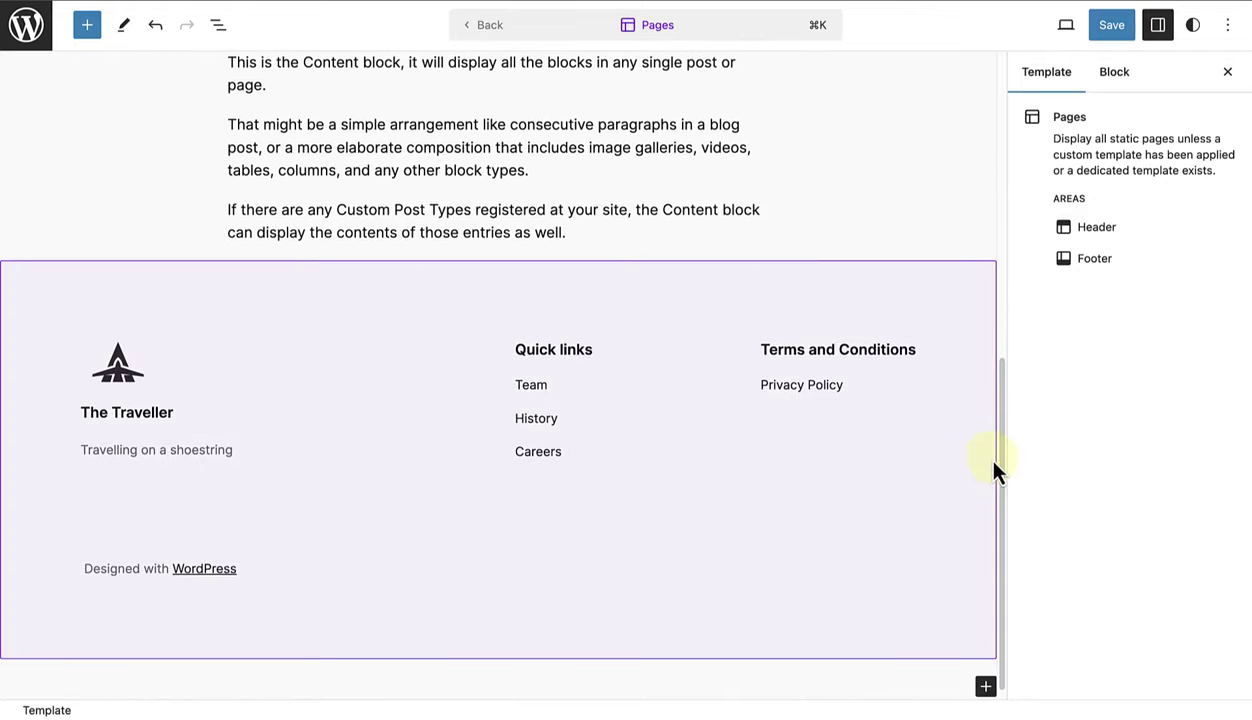
Switch the footer's Quick links navigation block, found via List View, to the 'Navigation' menu
click(531, 392)
click(531, 425)
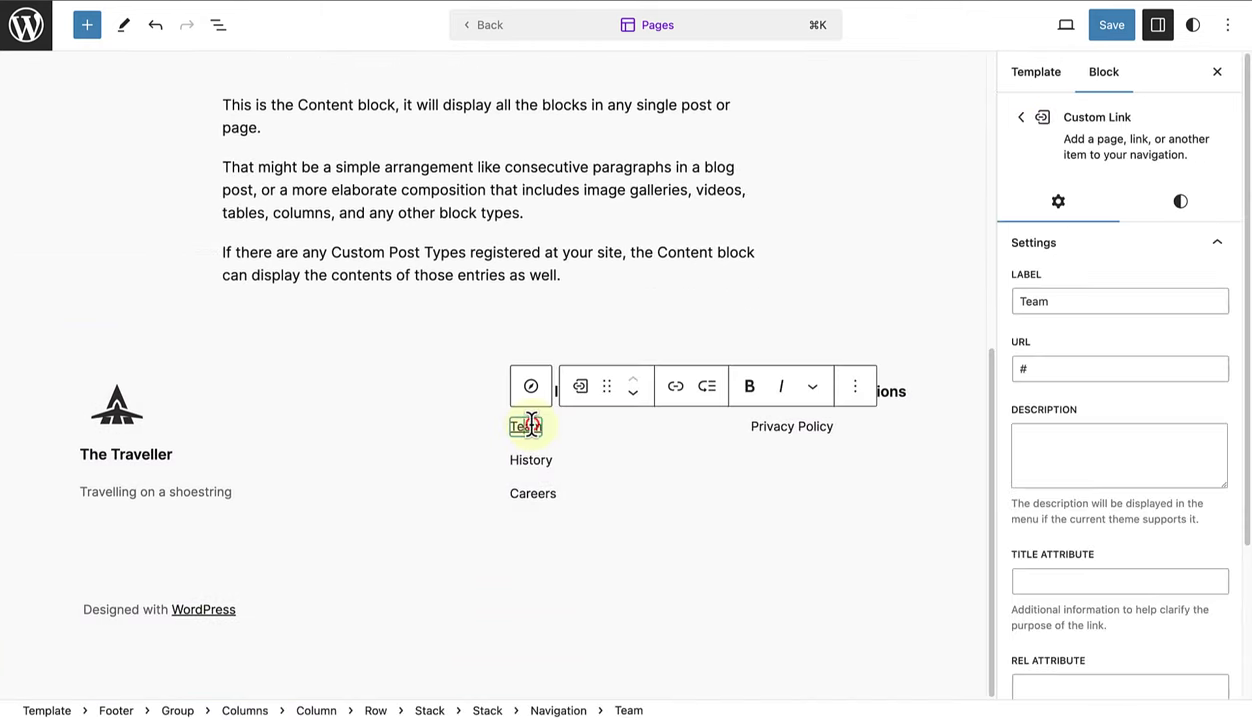
click(218, 28)
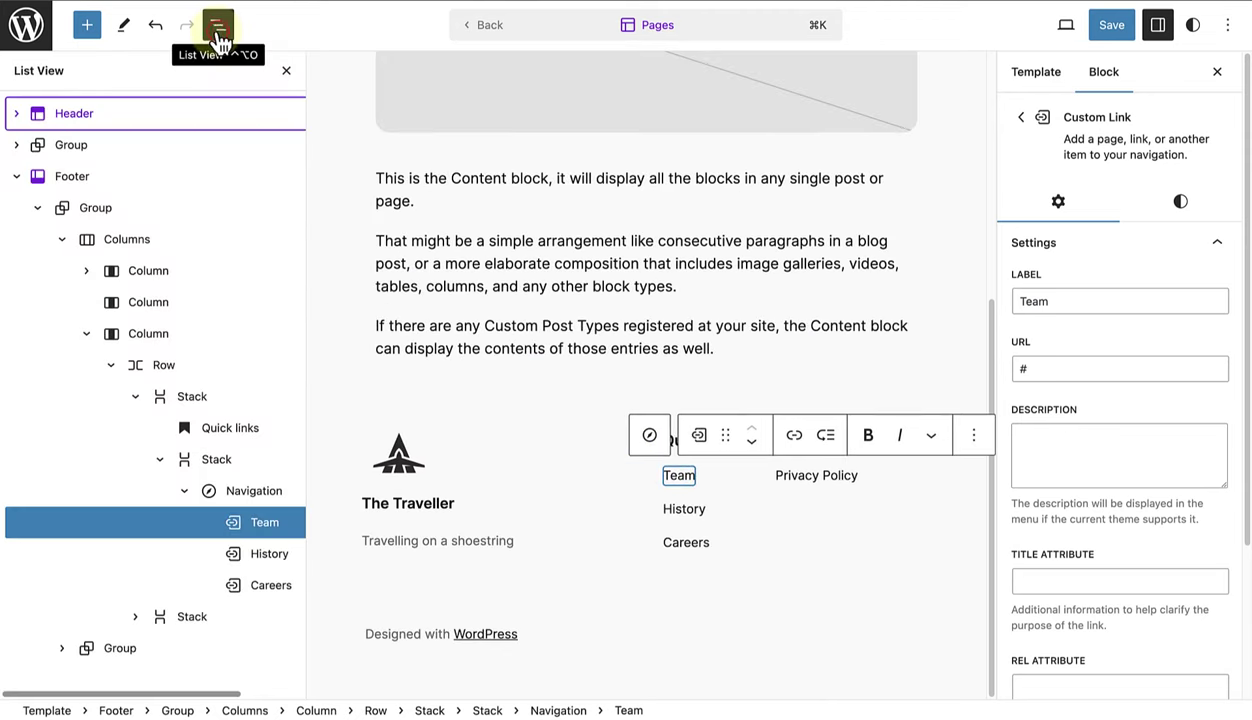
click(250, 494)
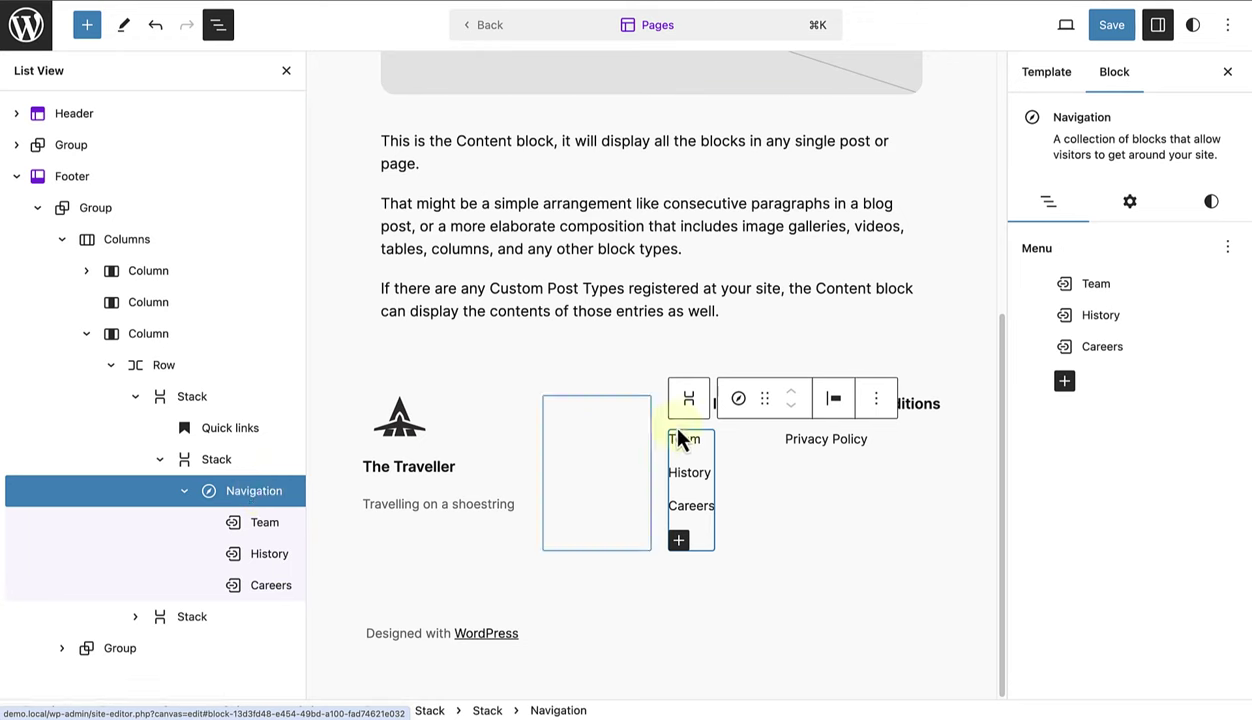
click(1228, 248)
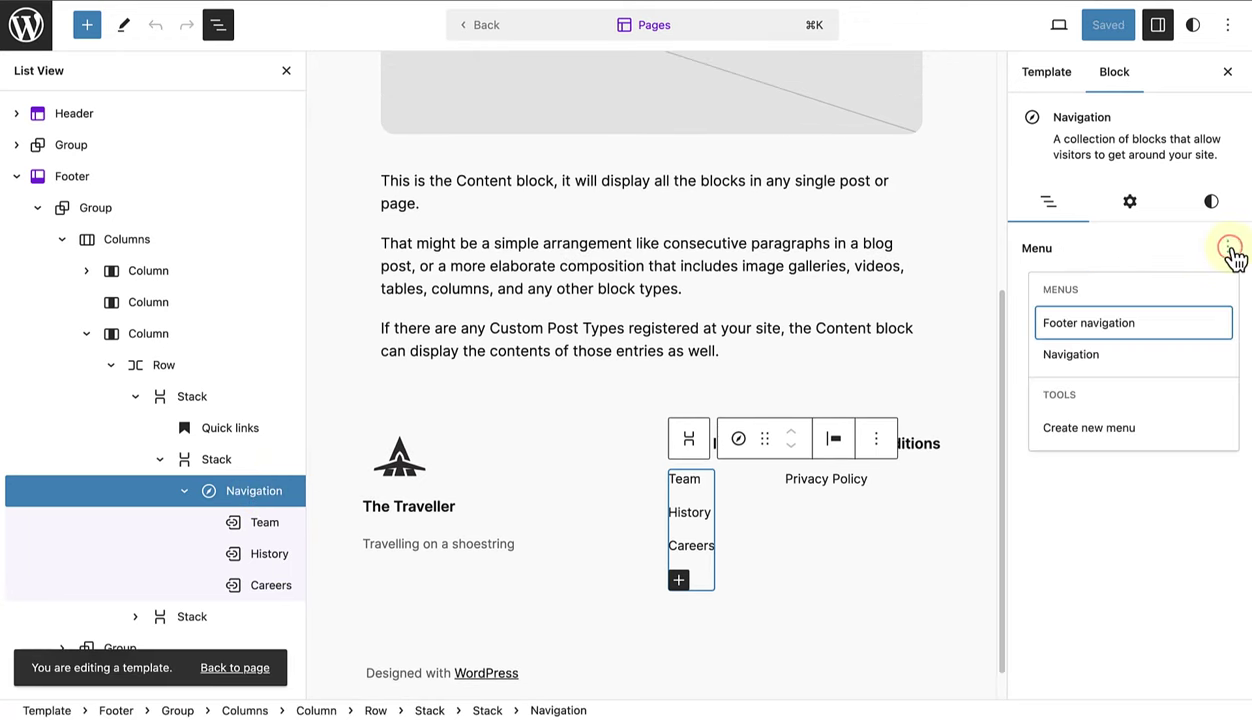
click(1082, 360)
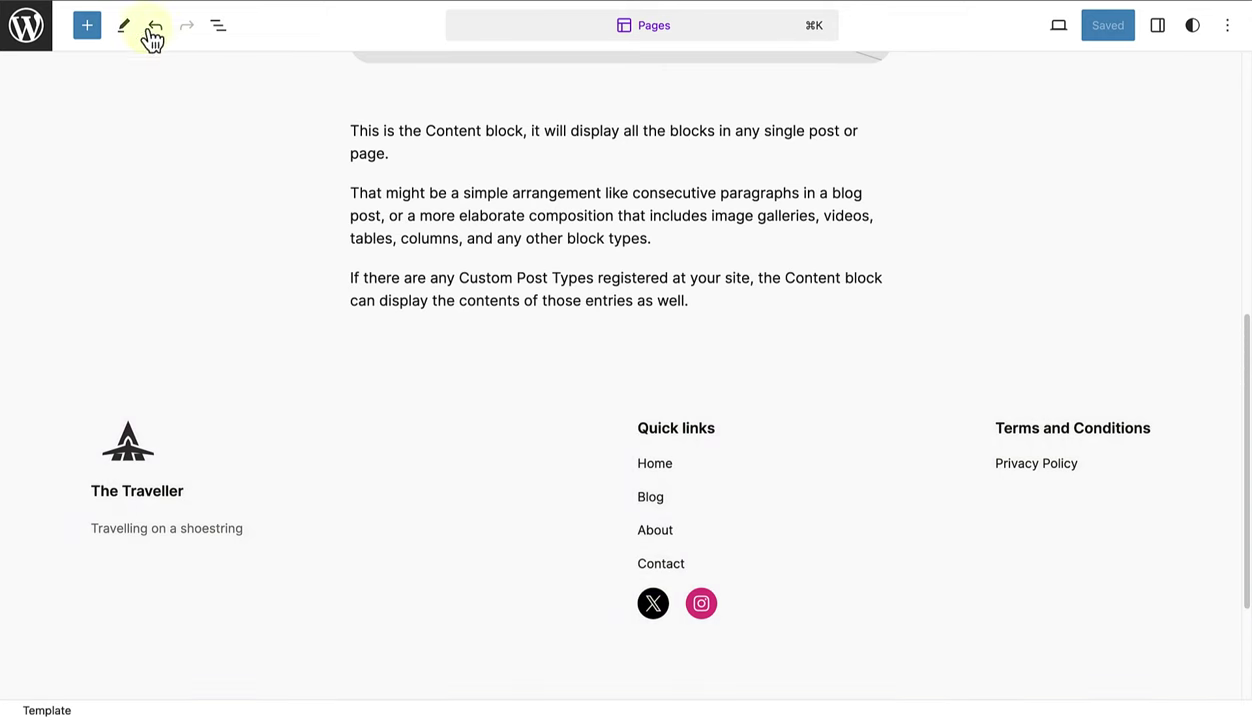
Open the Blog Home template from the Templates list and scroll through its preview
click(40, 32)
click(33, 111)
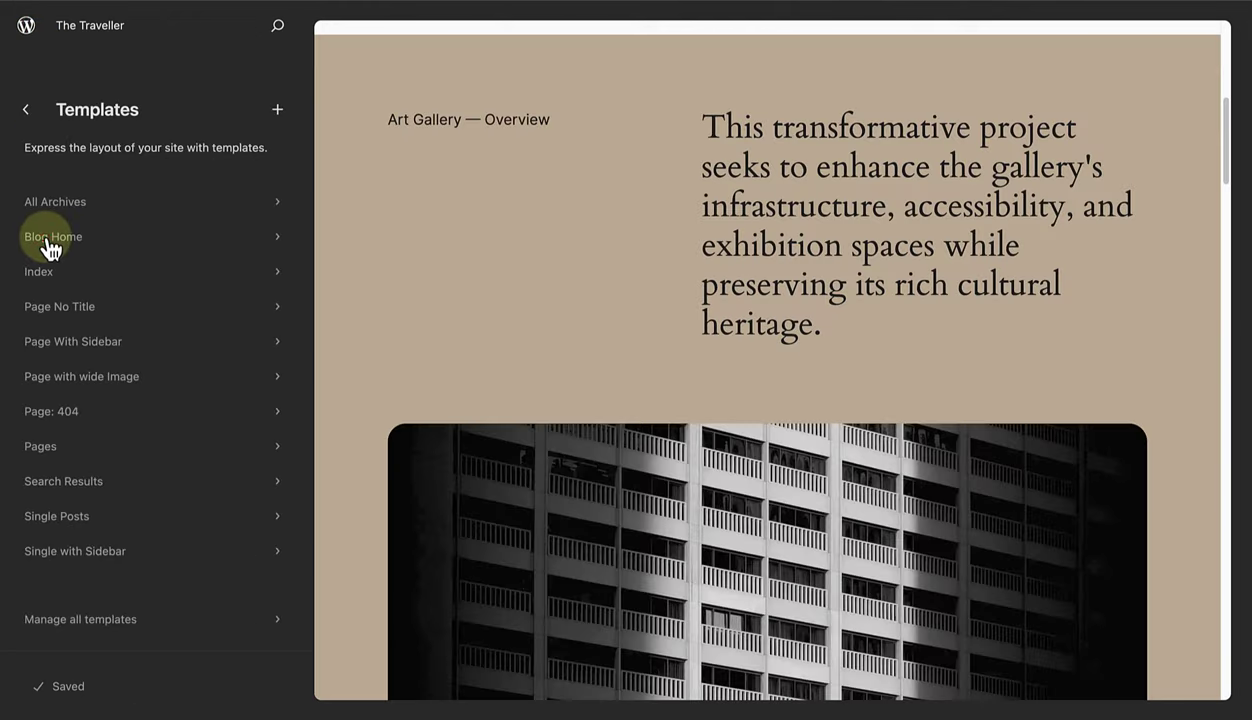
click(44, 237)
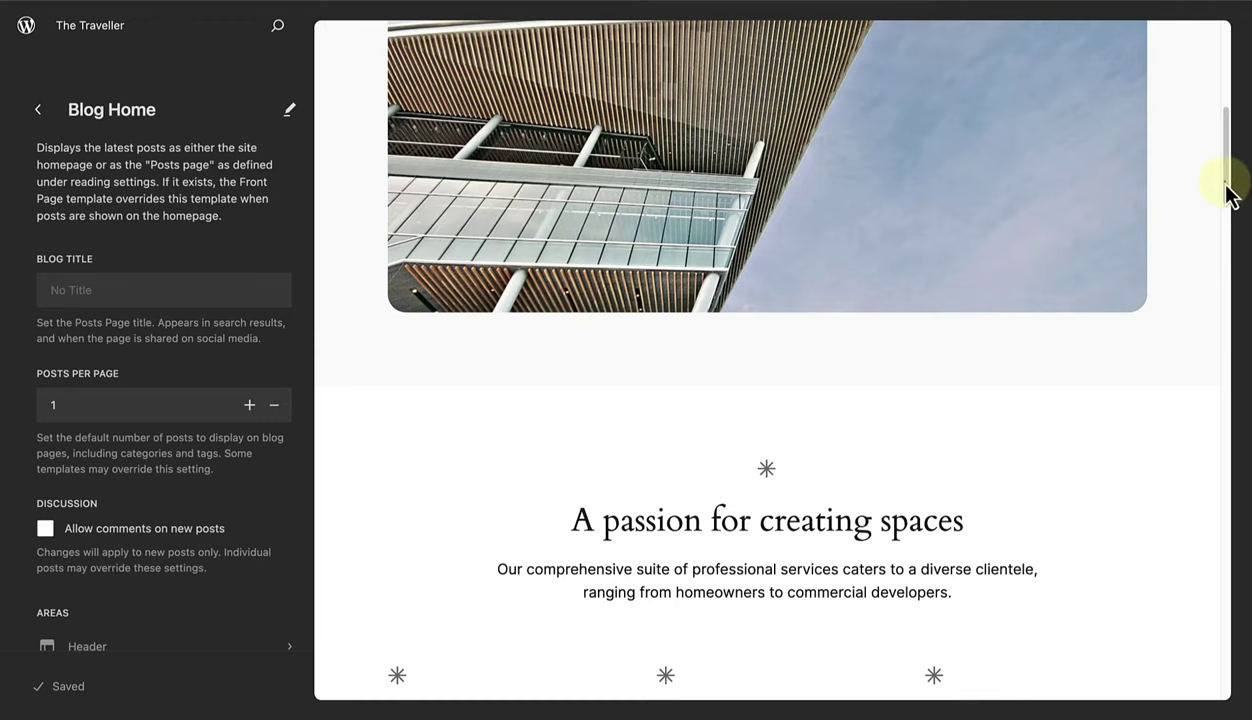
drag(1226, 184, 1232, 98)
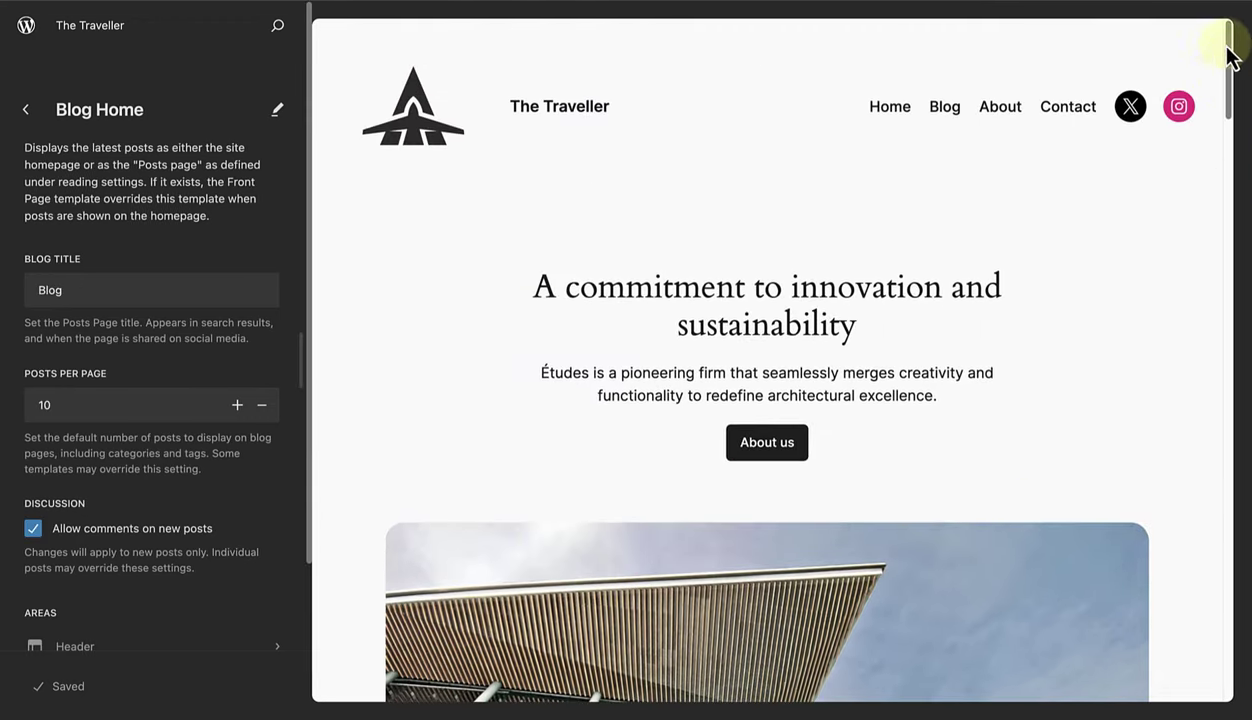
drag(1228, 38, 1240, 632)
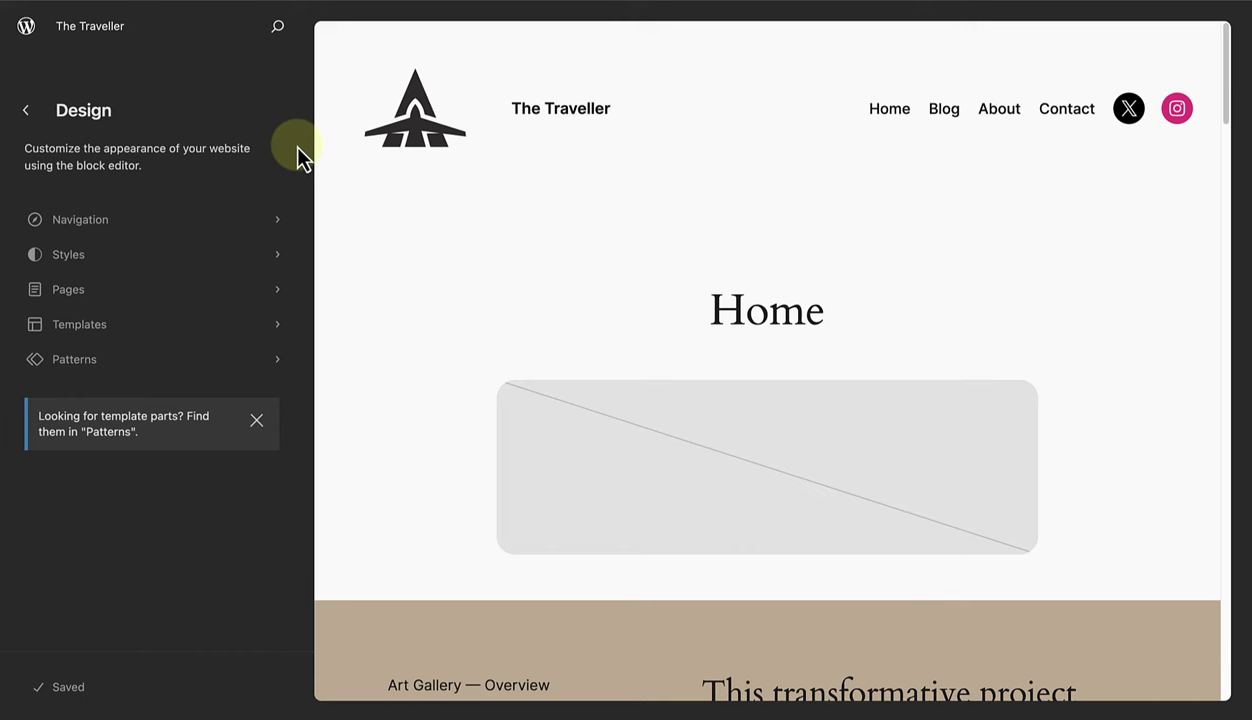
Open the site Styles editor and browse the available style variations
click(176, 258)
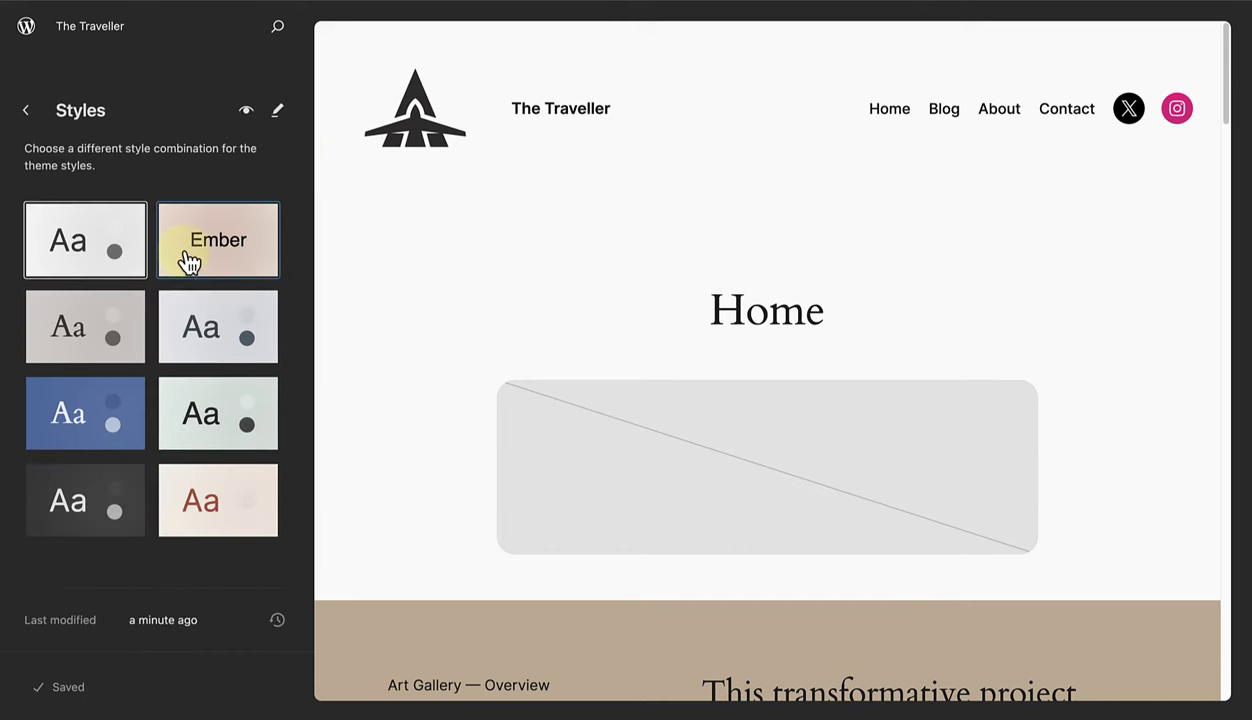
click(278, 116)
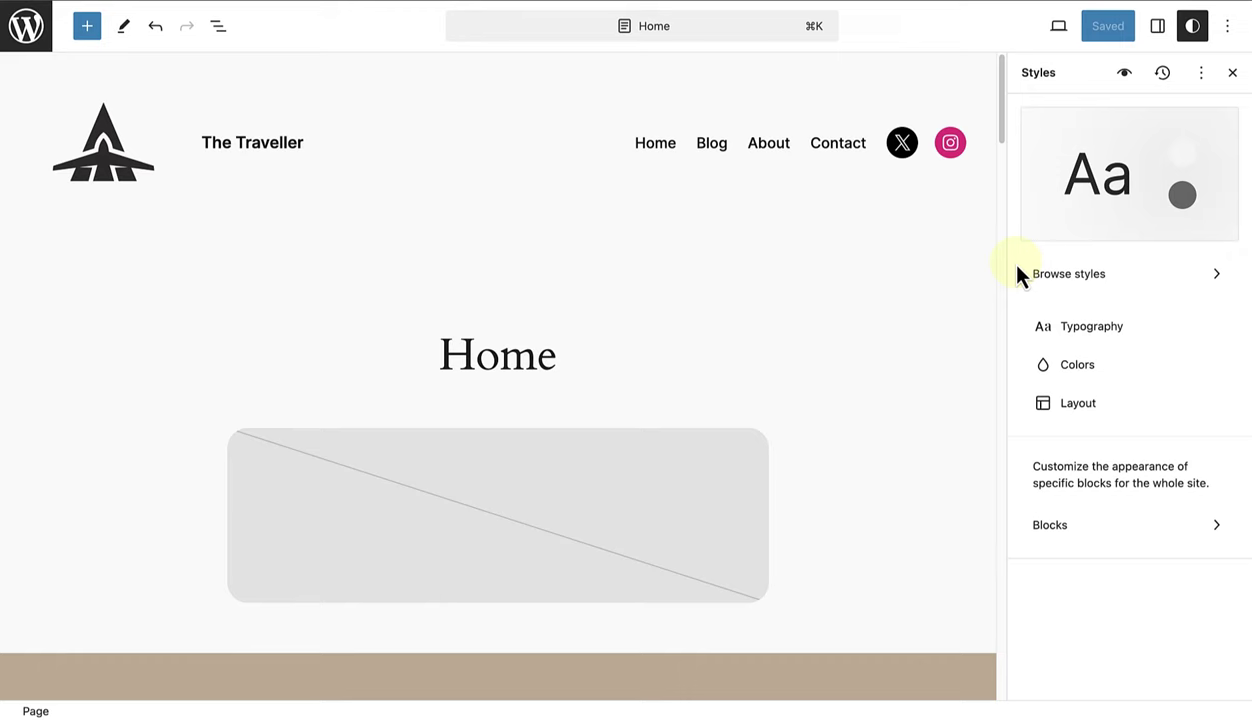
click(1070, 274)
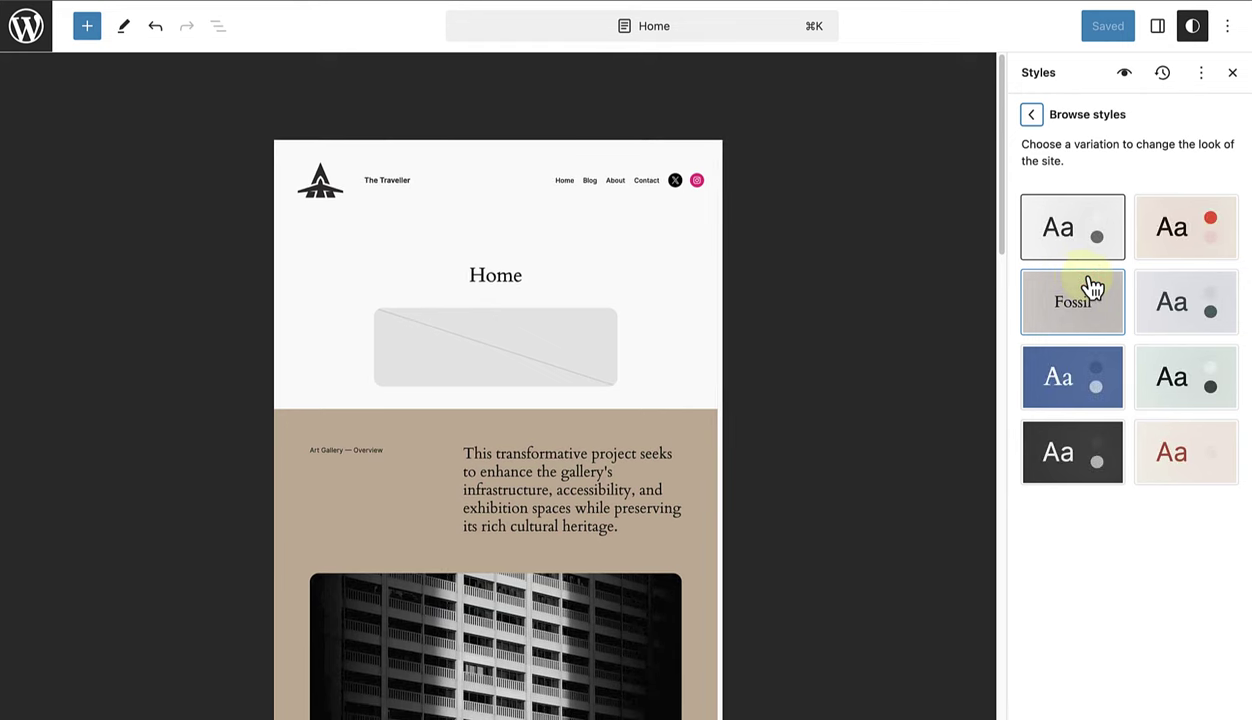
scroll(885, 307, down, 3)
scroll(885, 307, down, 10)
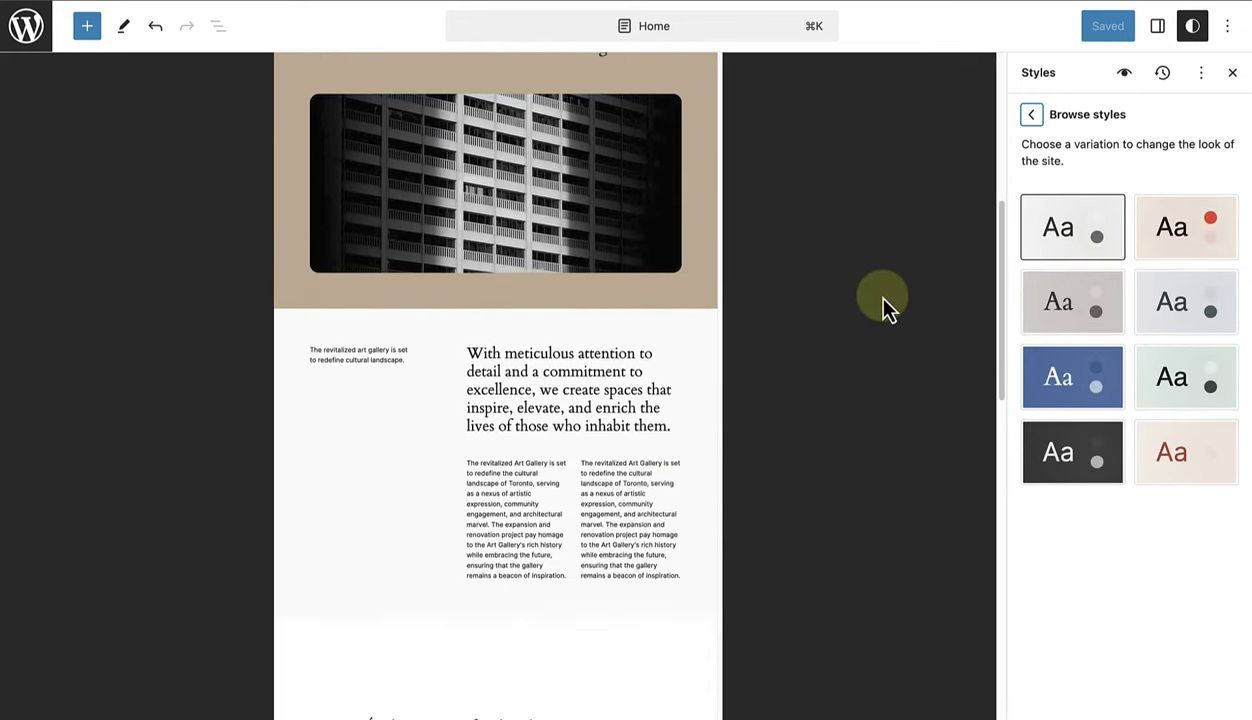
scroll(885, 307, up, 2)
scroll(885, 307, up, 10)
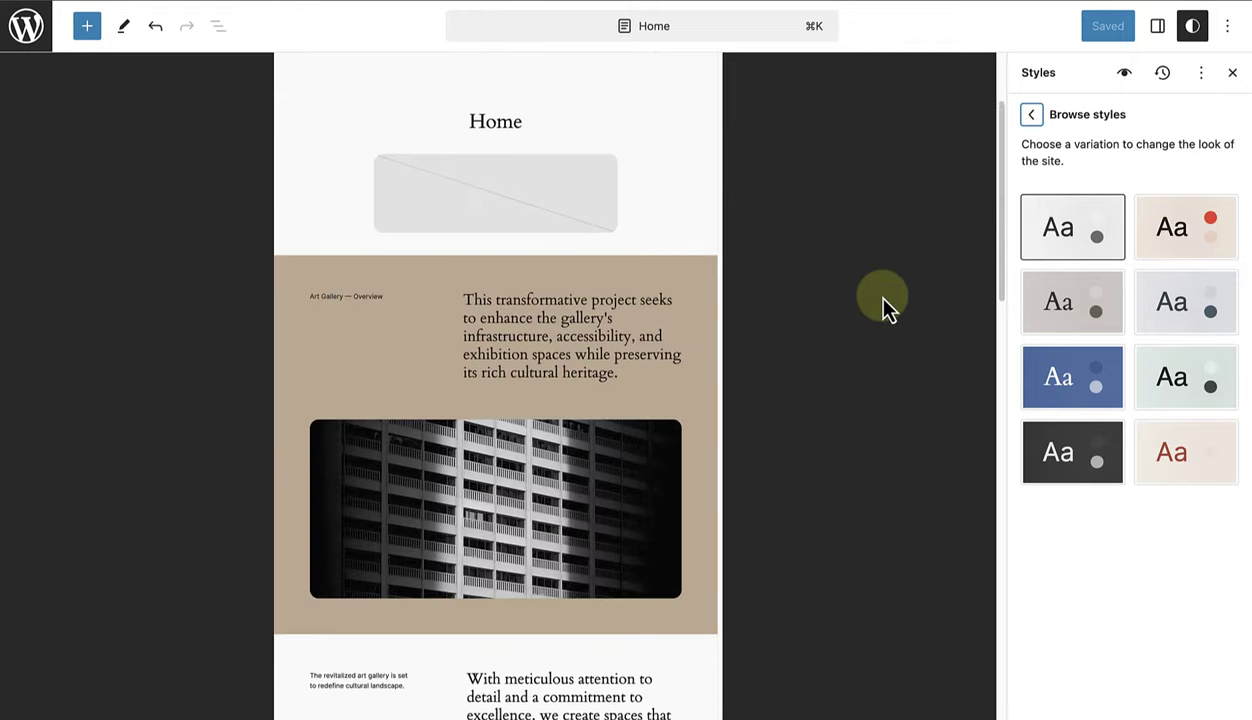
Preview the Ice variation, then apply the Rust style variation to the site
click(1186, 302)
scroll(975, 320, down, 3)
scroll(975, 320, down, 10)
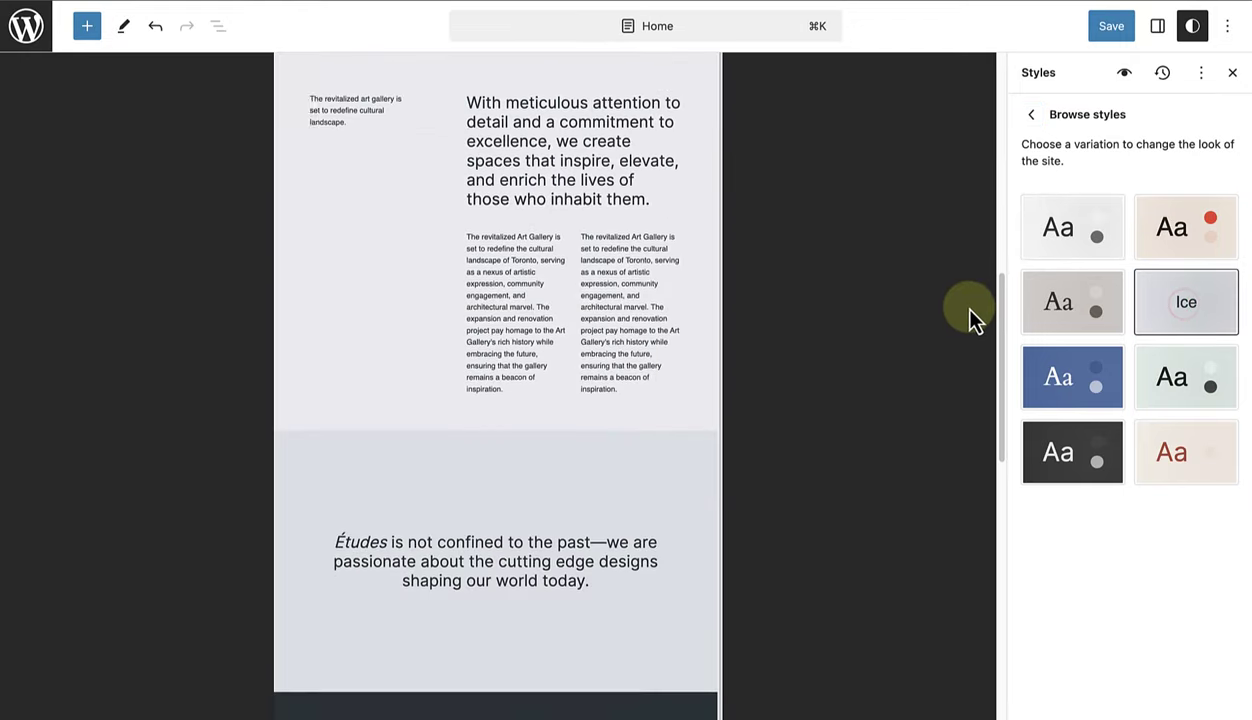
scroll(972, 319, up, 12)
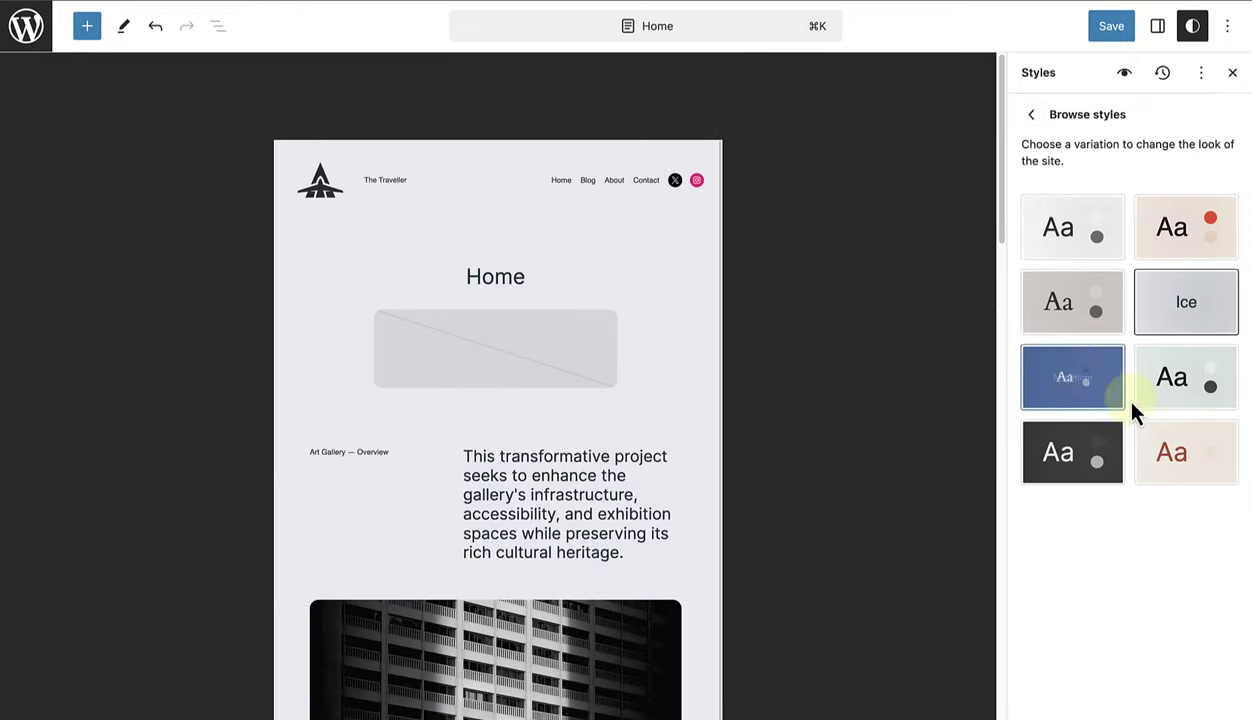
click(1187, 462)
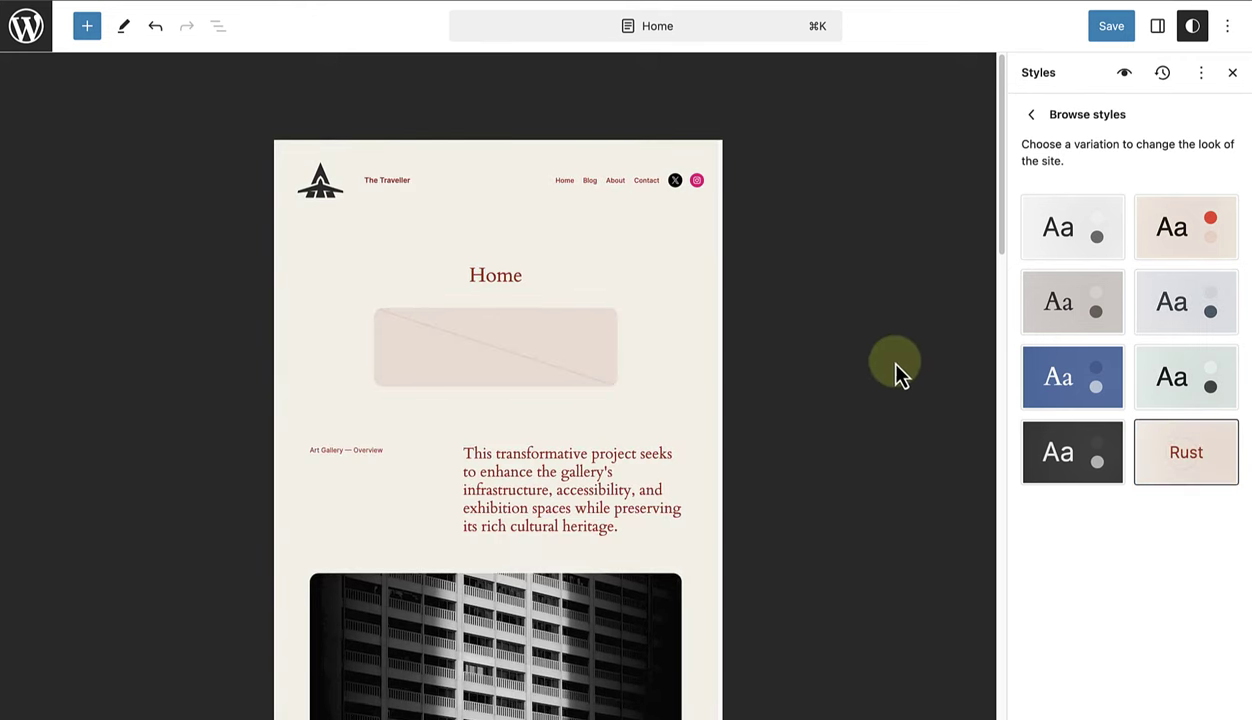
scroll(895, 372, down, 2)
scroll(895, 372, down, 10)
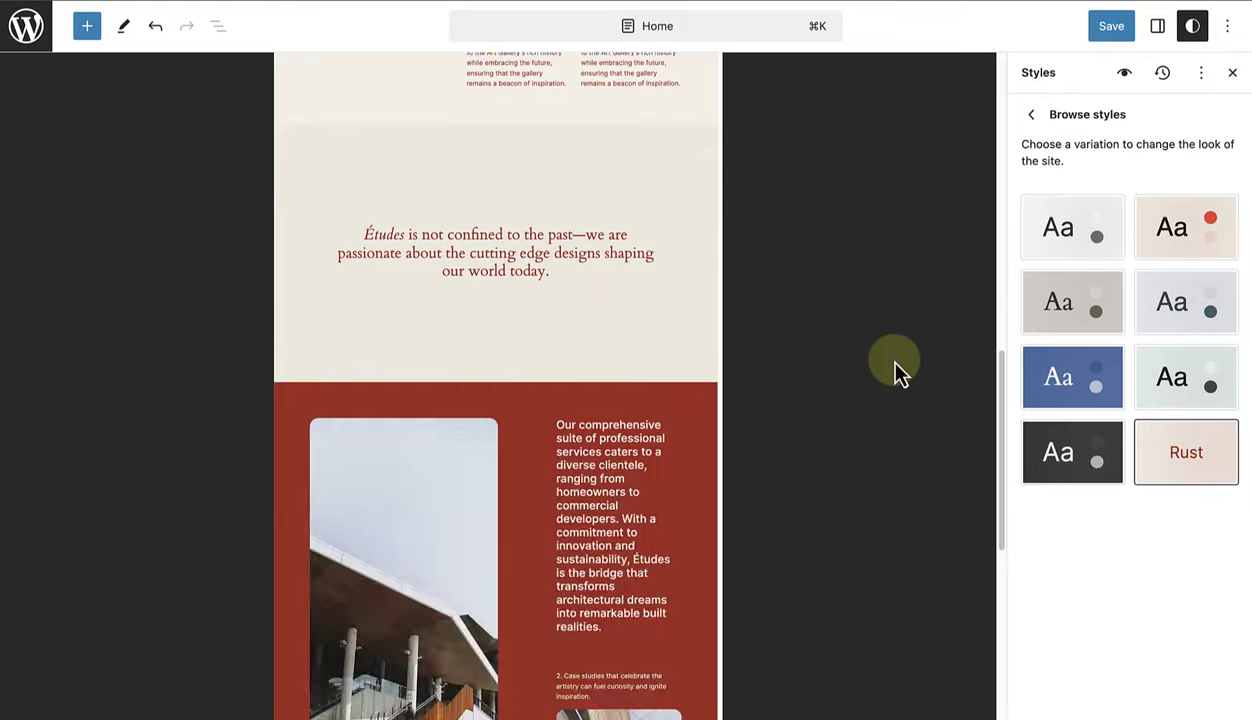
scroll(897, 370, down, 4)
scroll(897, 370, up, 15)
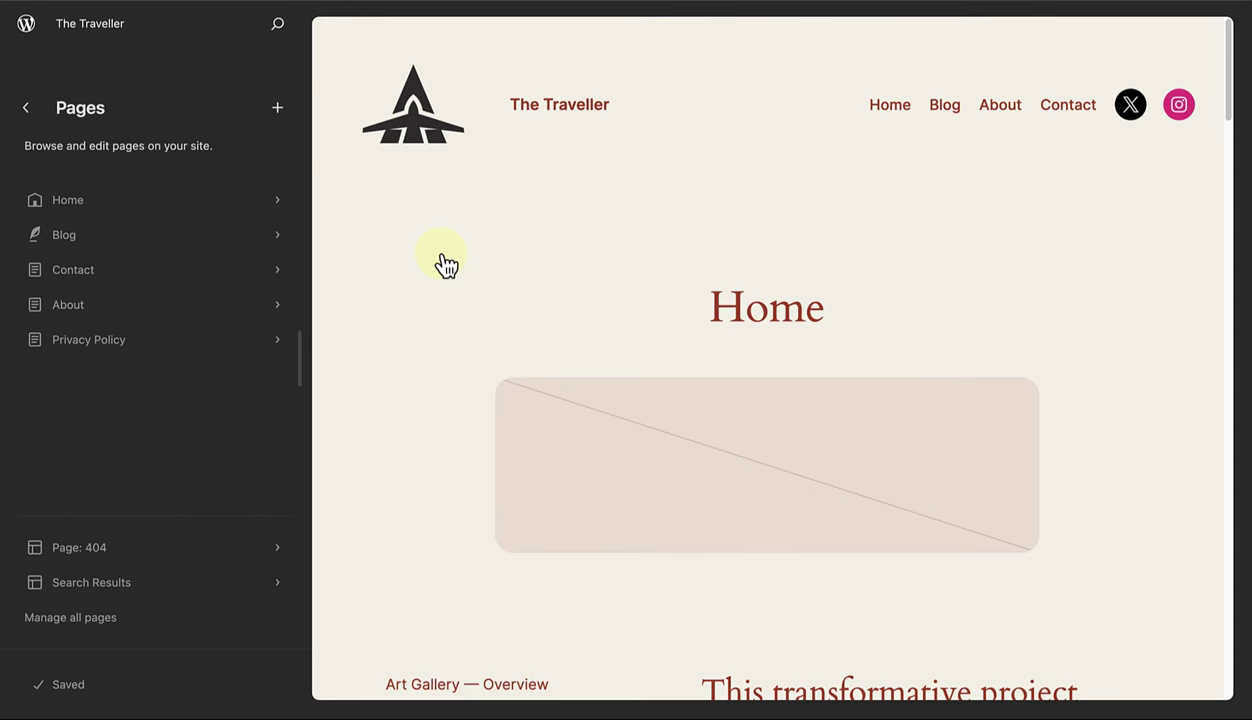
scroll(446, 263, down, 5)
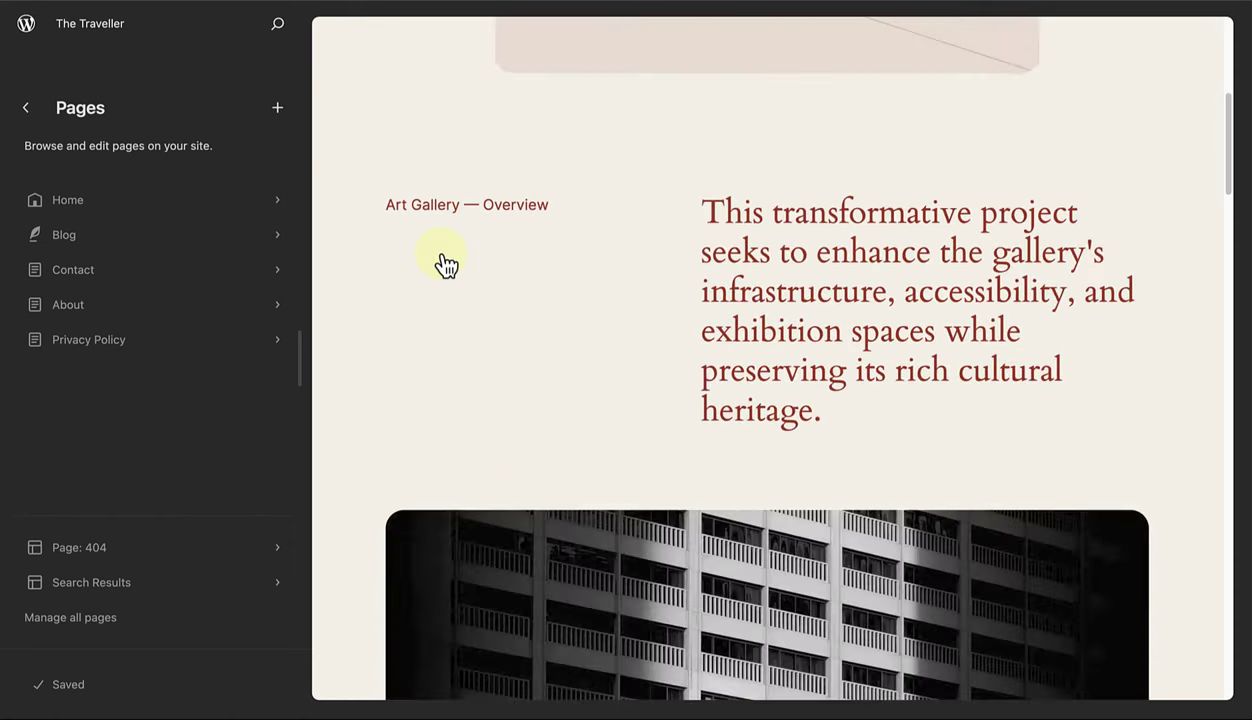
scroll(446, 263, up, 5)
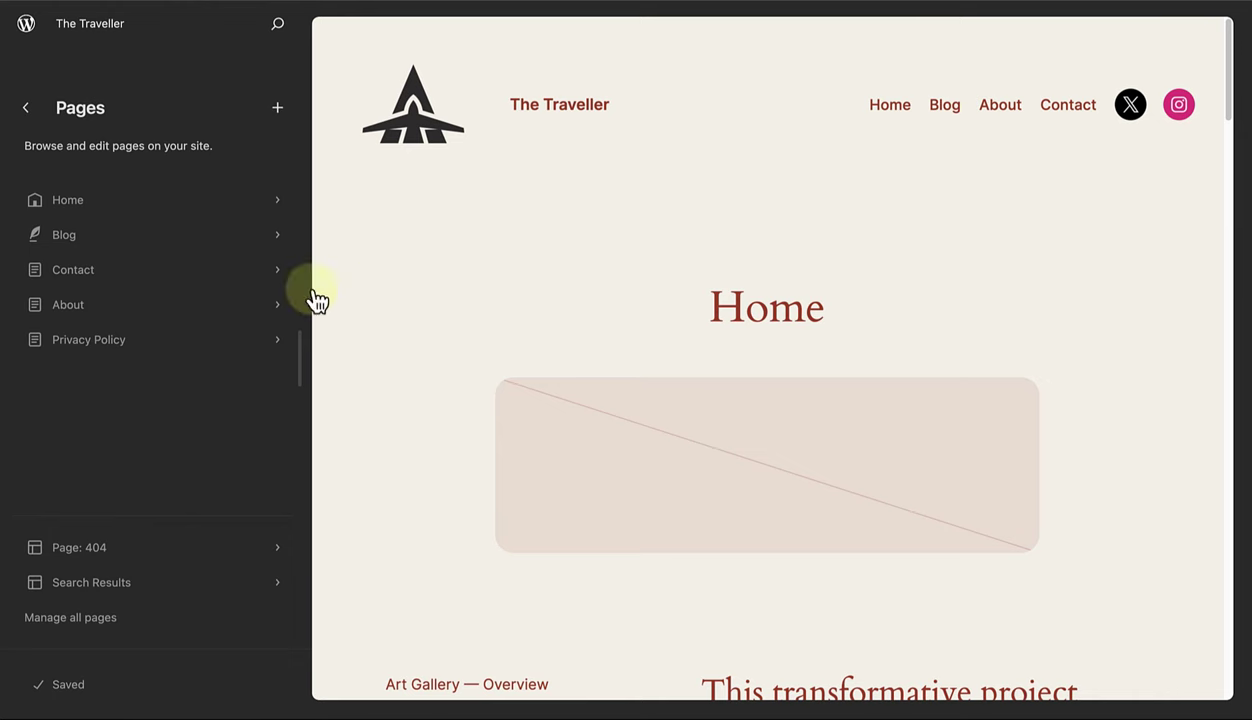
click(106, 282)
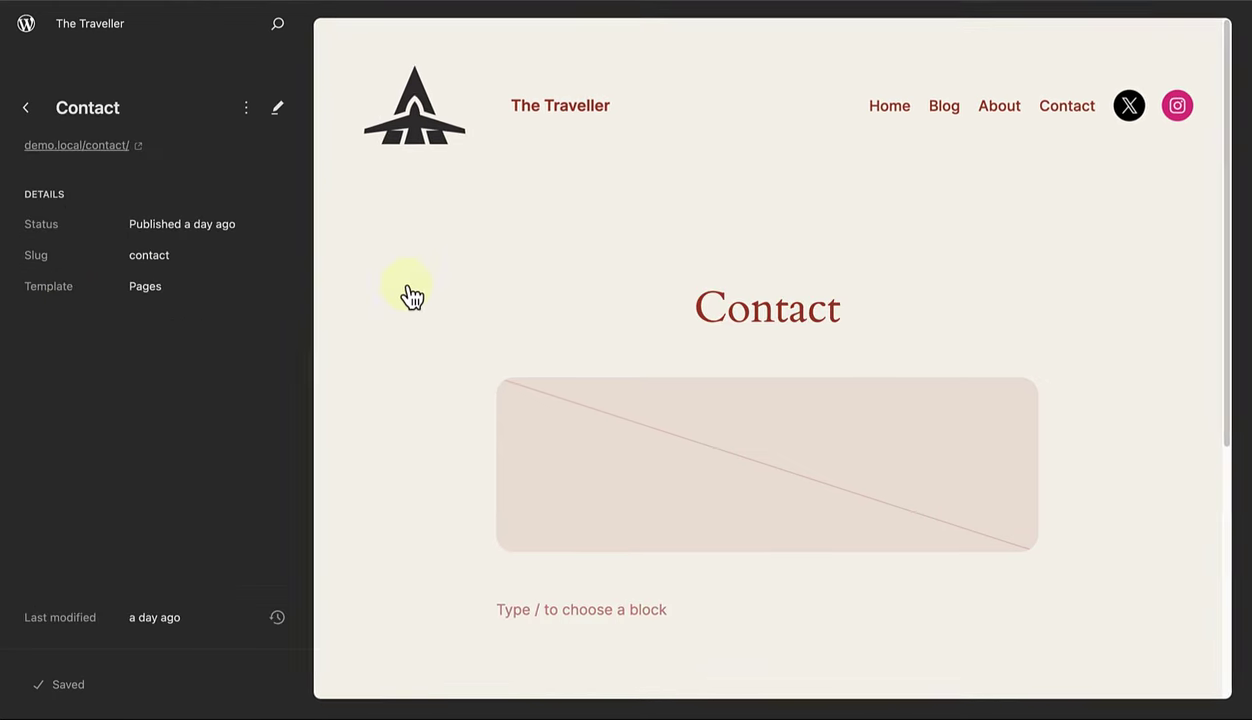
scroll(481, 297, down, 2)
scroll(481, 297, up, 2)
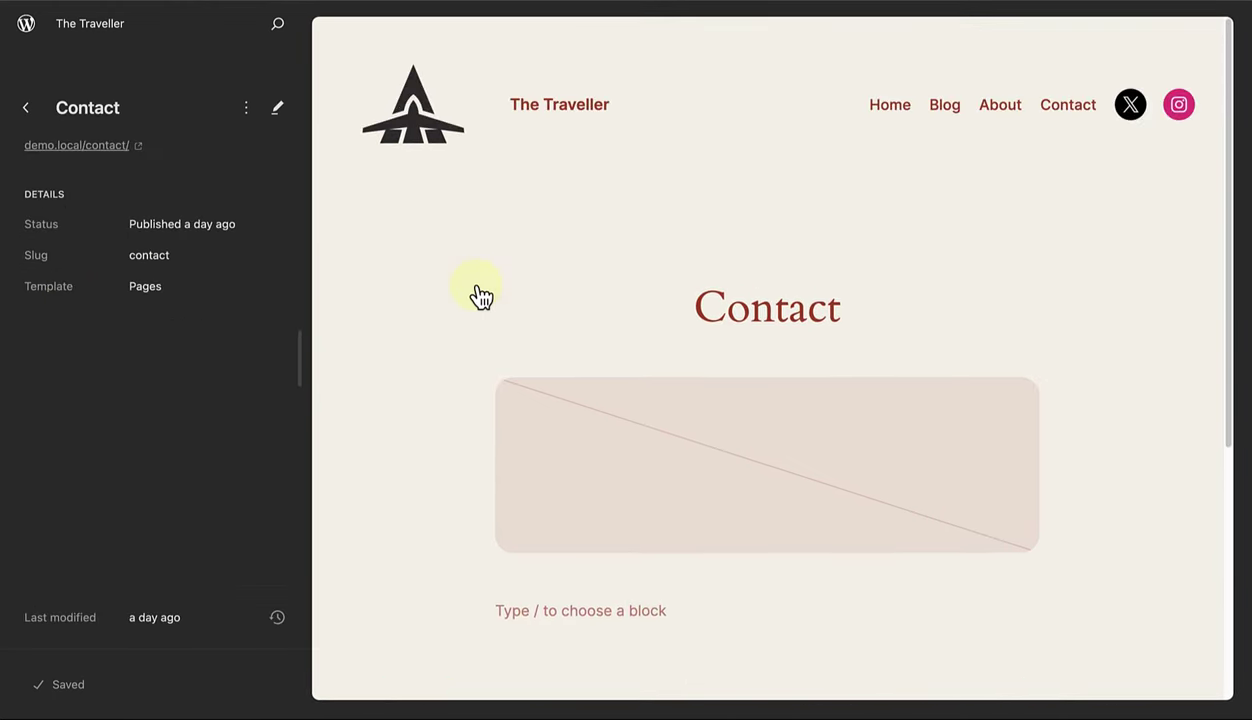
click(27, 107)
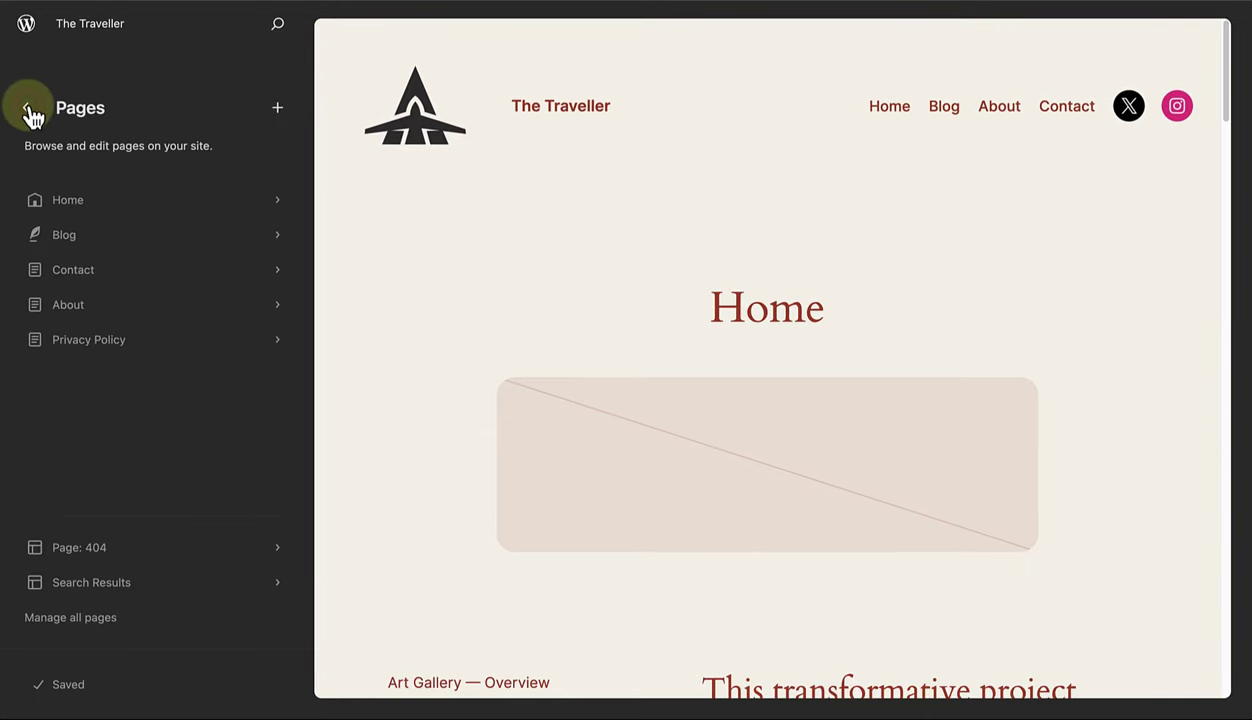
From Design, pick Blog Home in Templates and load it into the Site Editor canvas
click(30, 110)
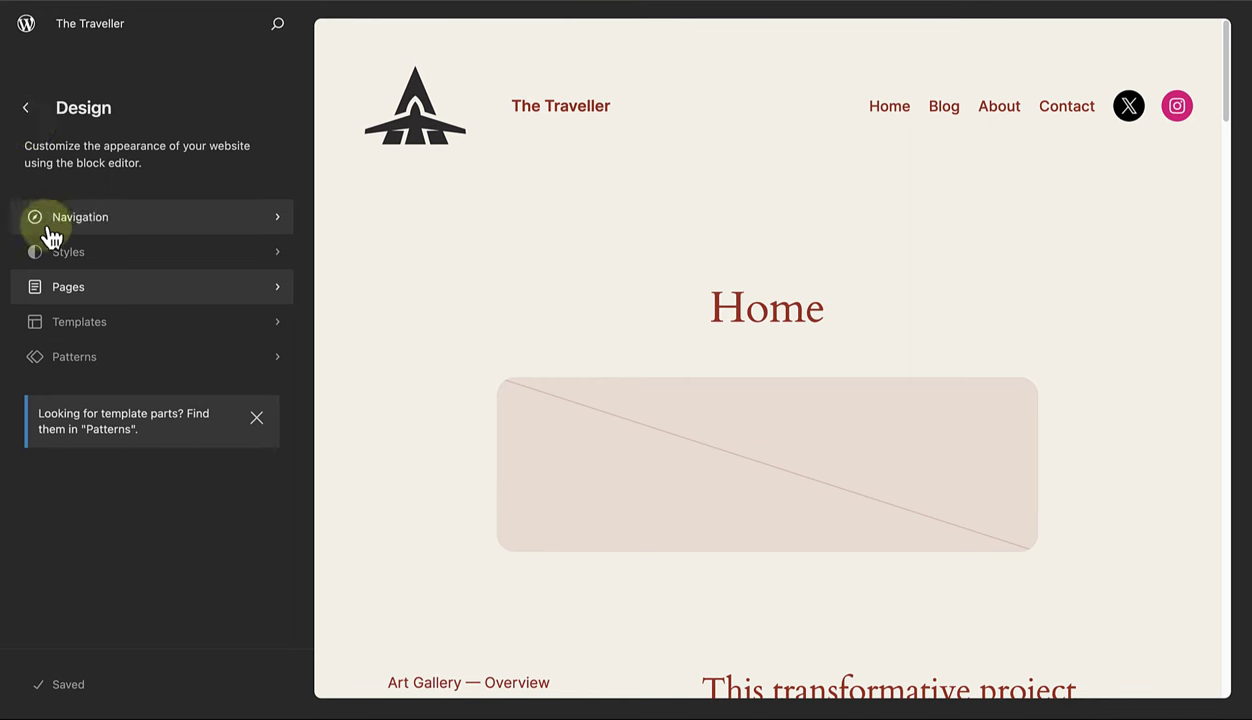
click(73, 330)
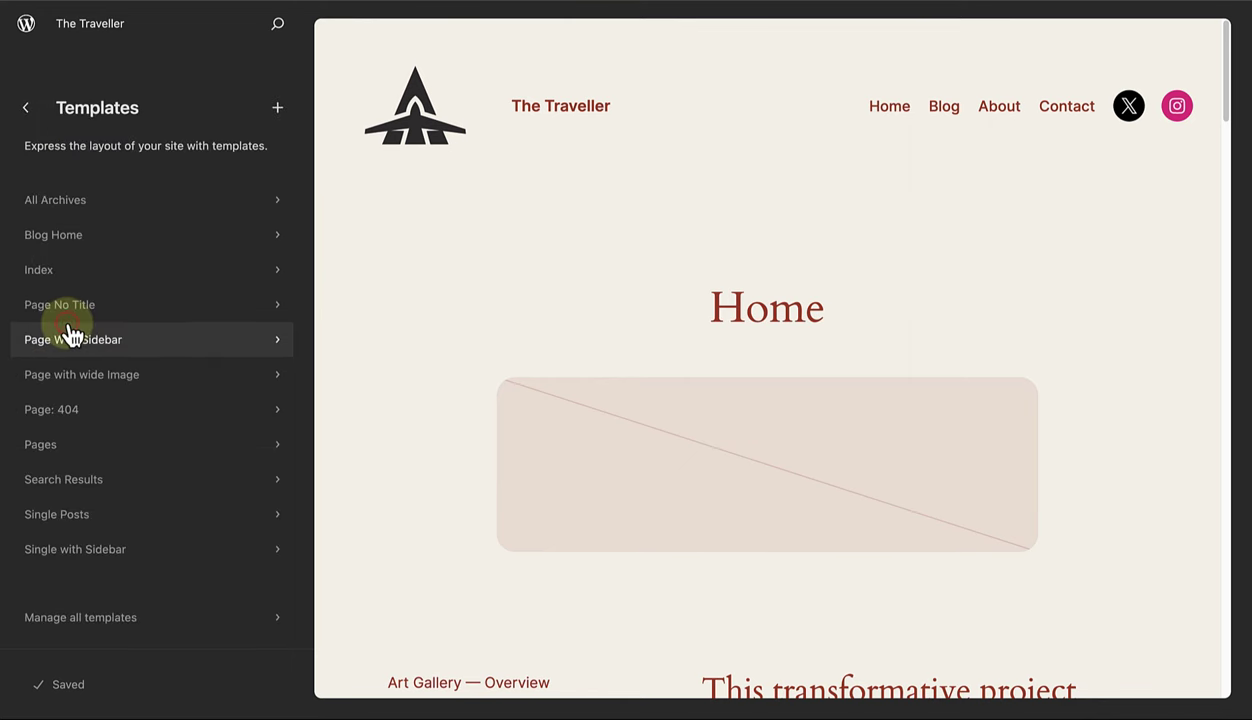
click(57, 236)
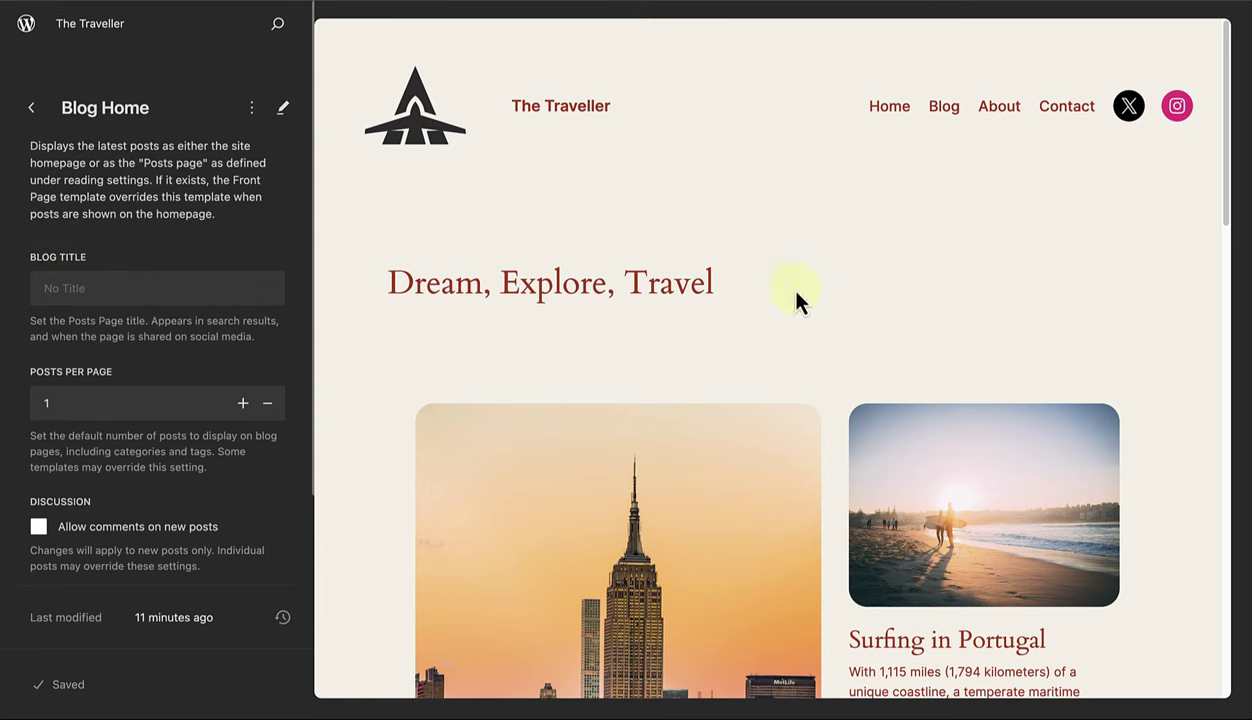
click(1043, 272)
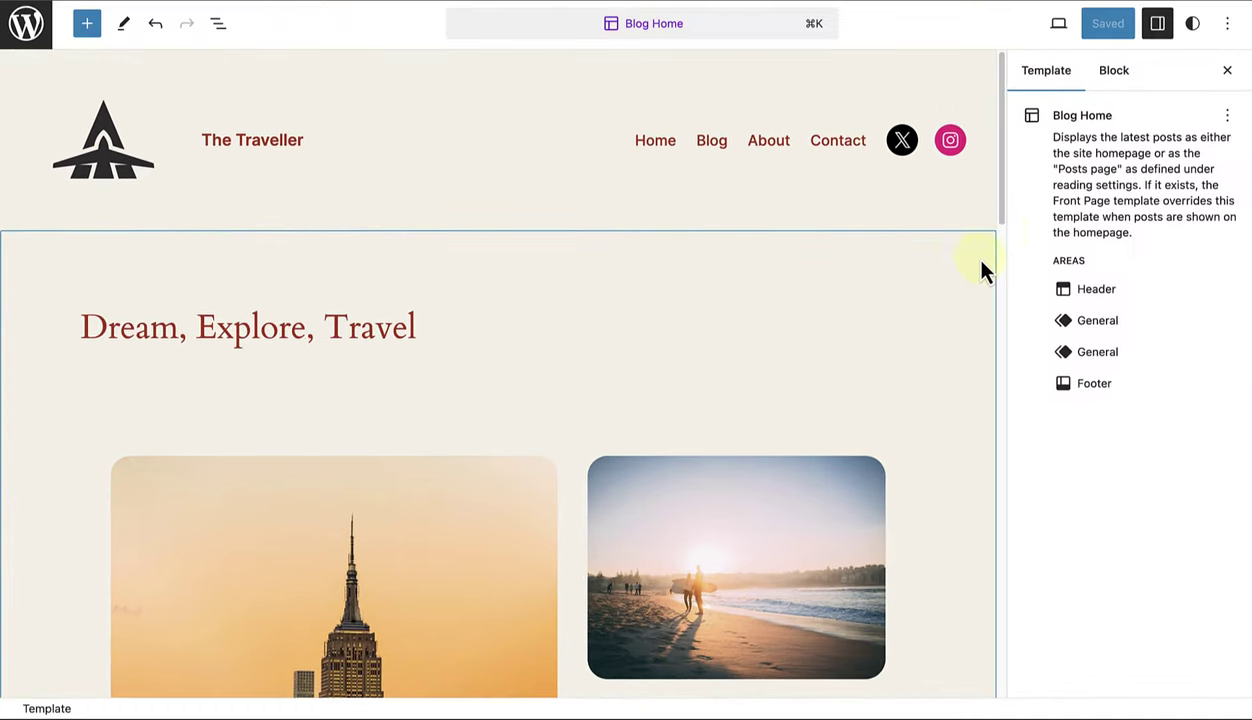
scroll(908, 297, down, 3)
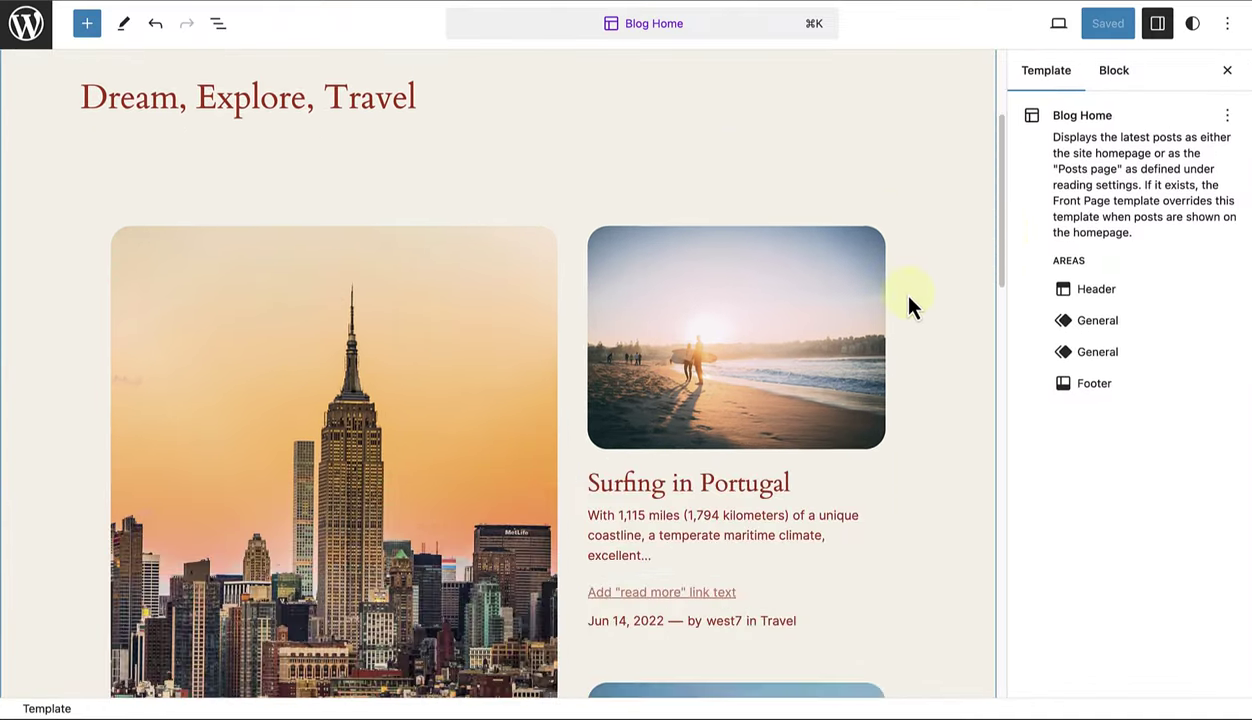
scroll(908, 297, up, 3)
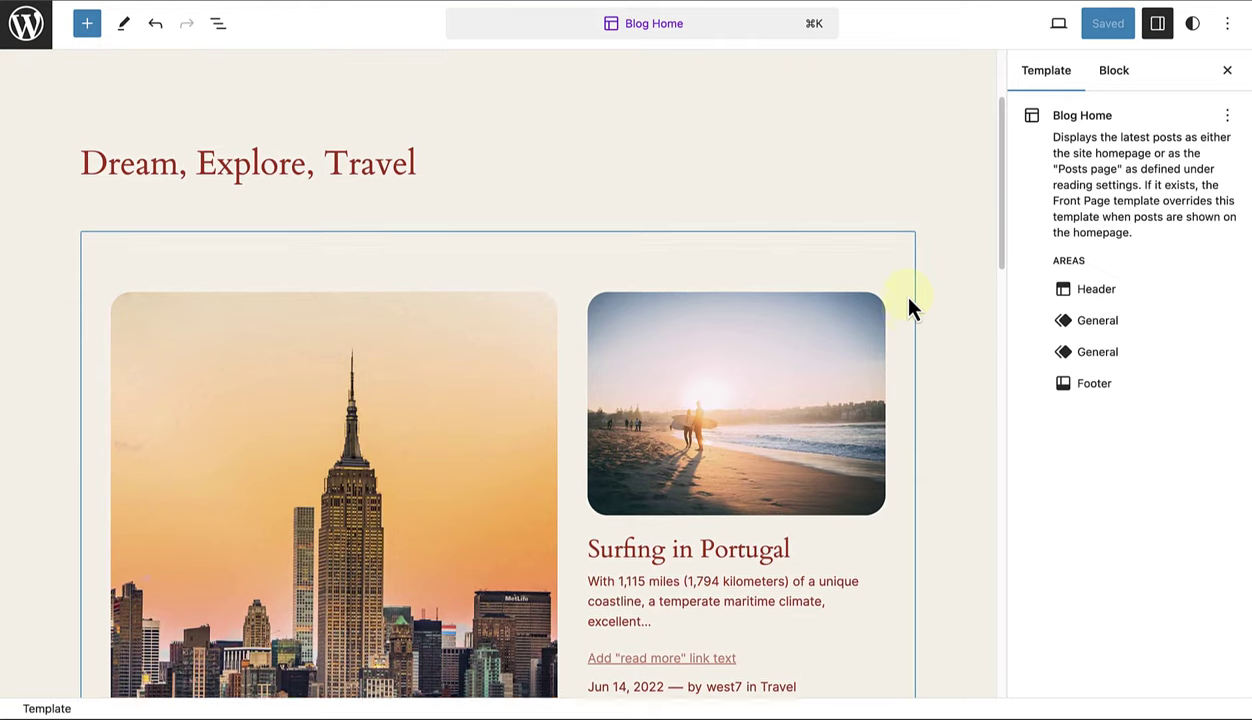
scroll(908, 300, up, 1)
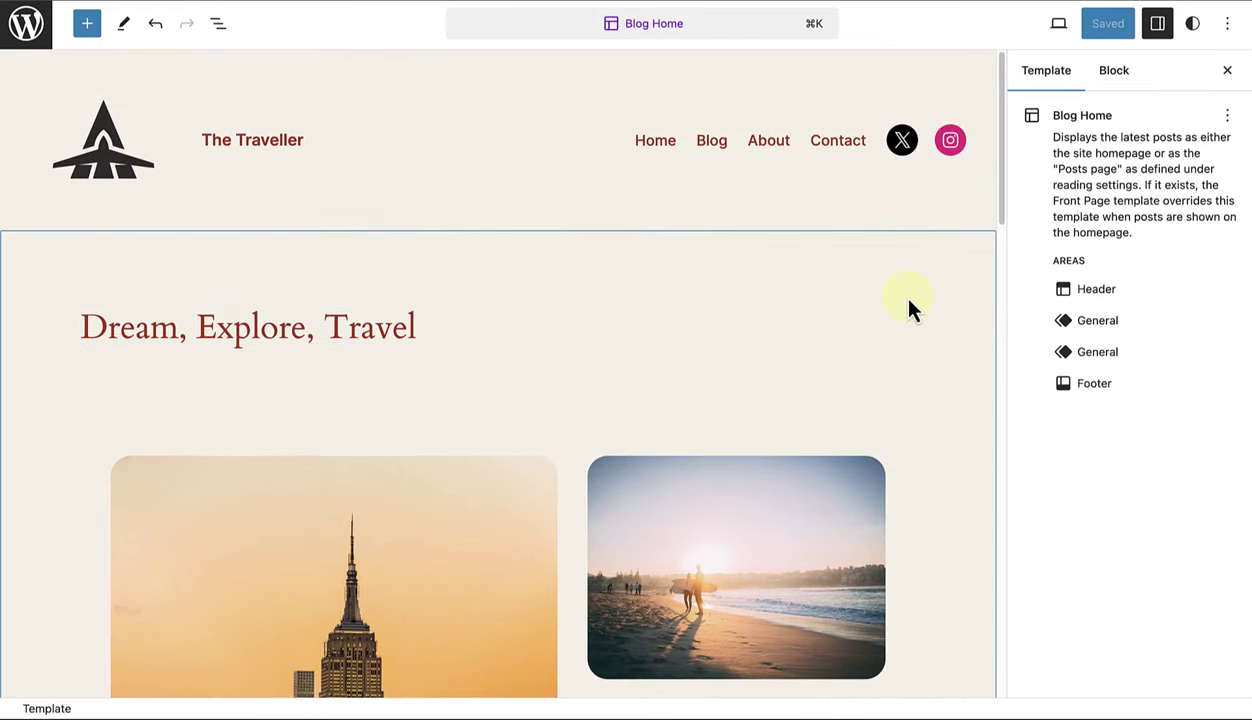